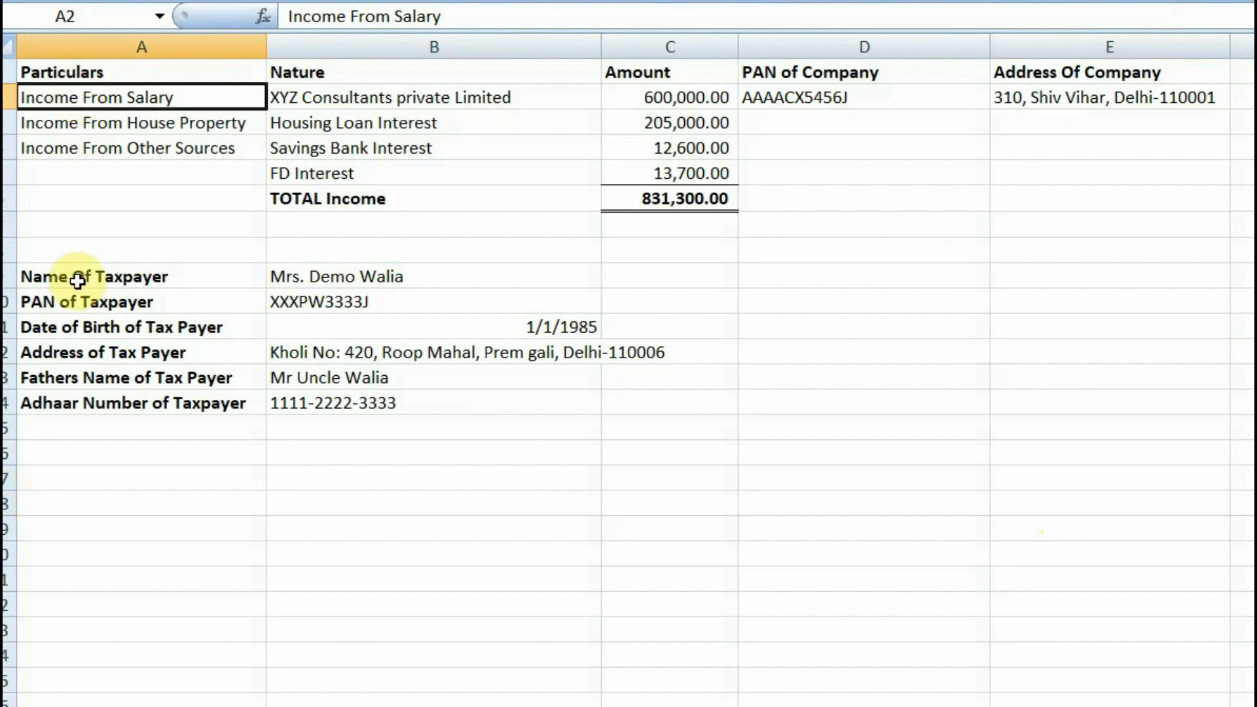
- Review the sample taxpayer's name, PAN, date of birth, address, father's name and Aadhaar entries in the worksheet
click(378, 285)
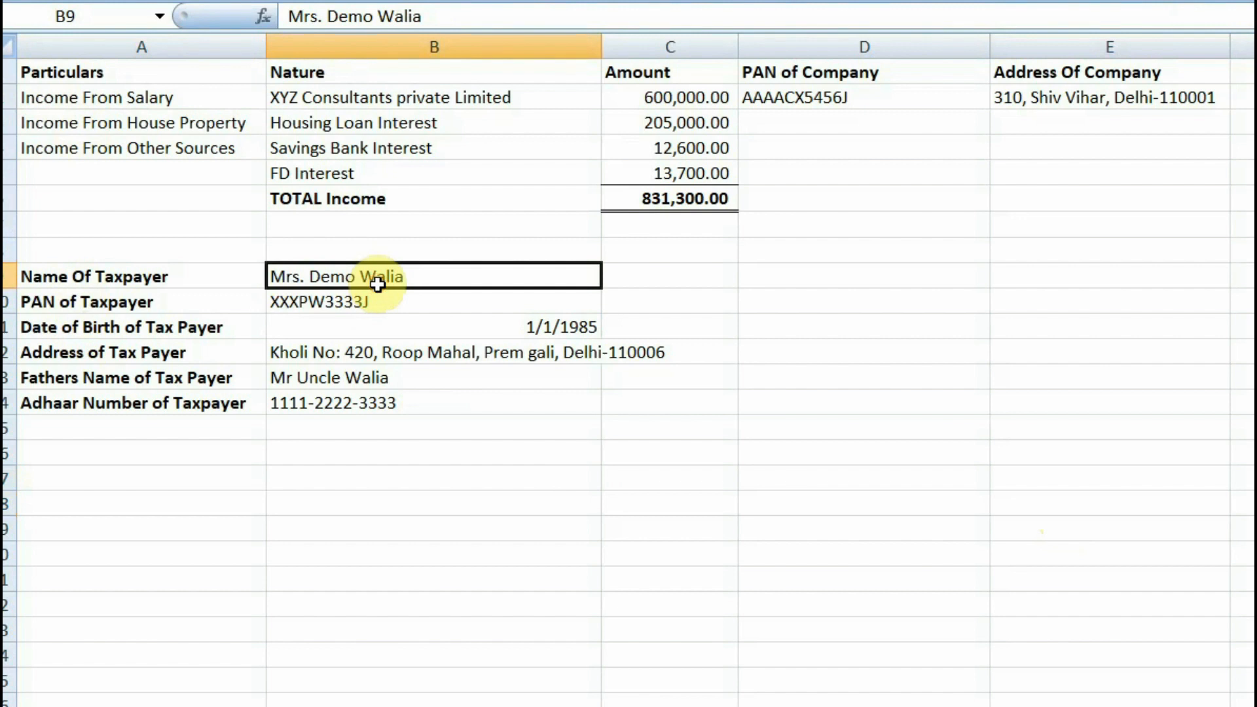
click(335, 308)
click(461, 331)
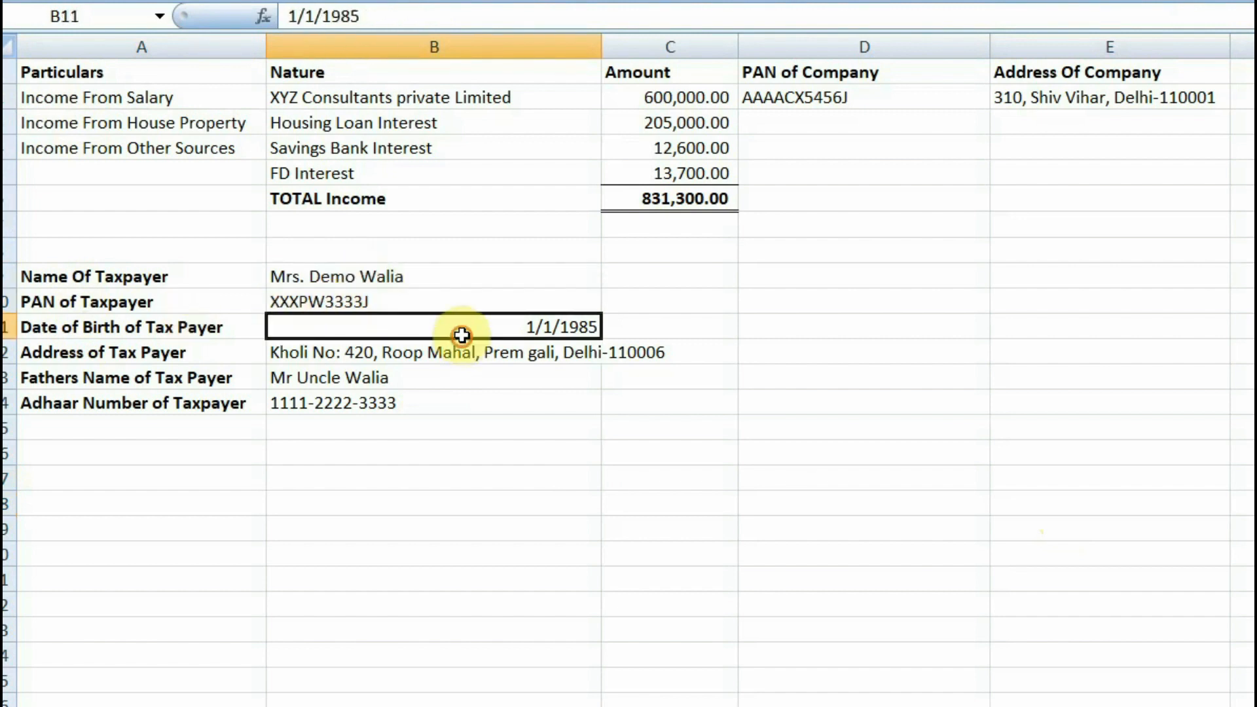
click(388, 353)
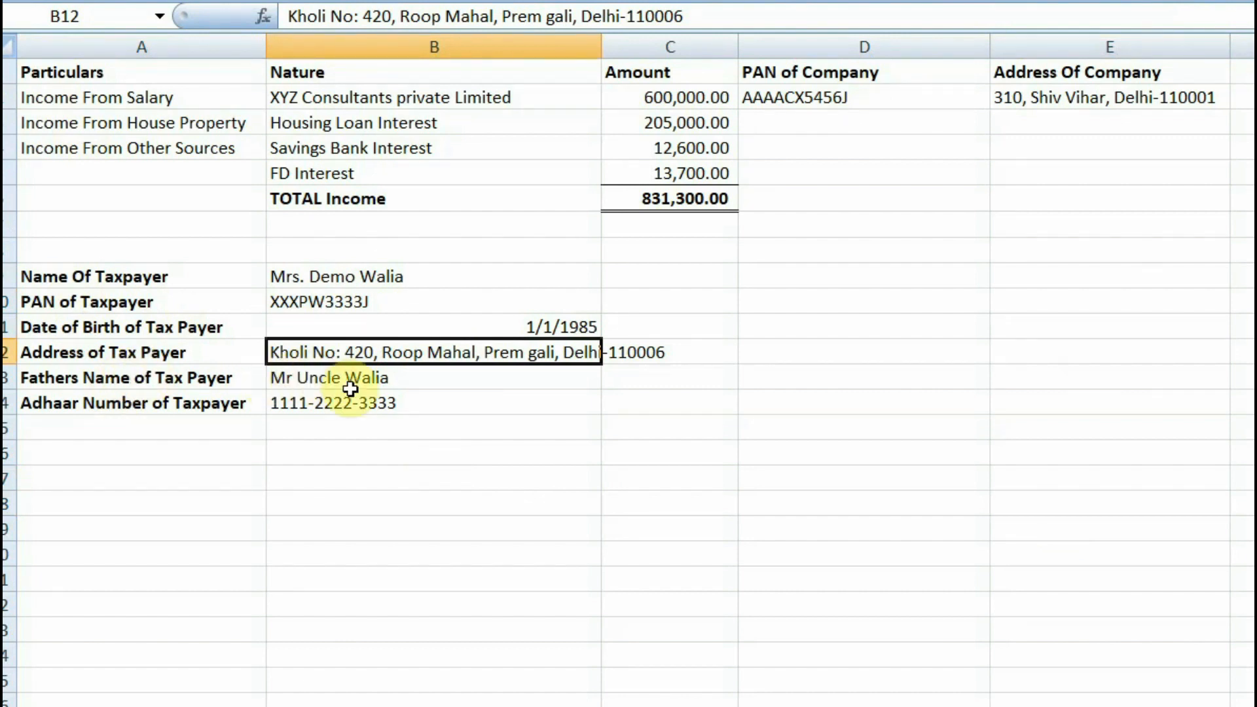
click(379, 401)
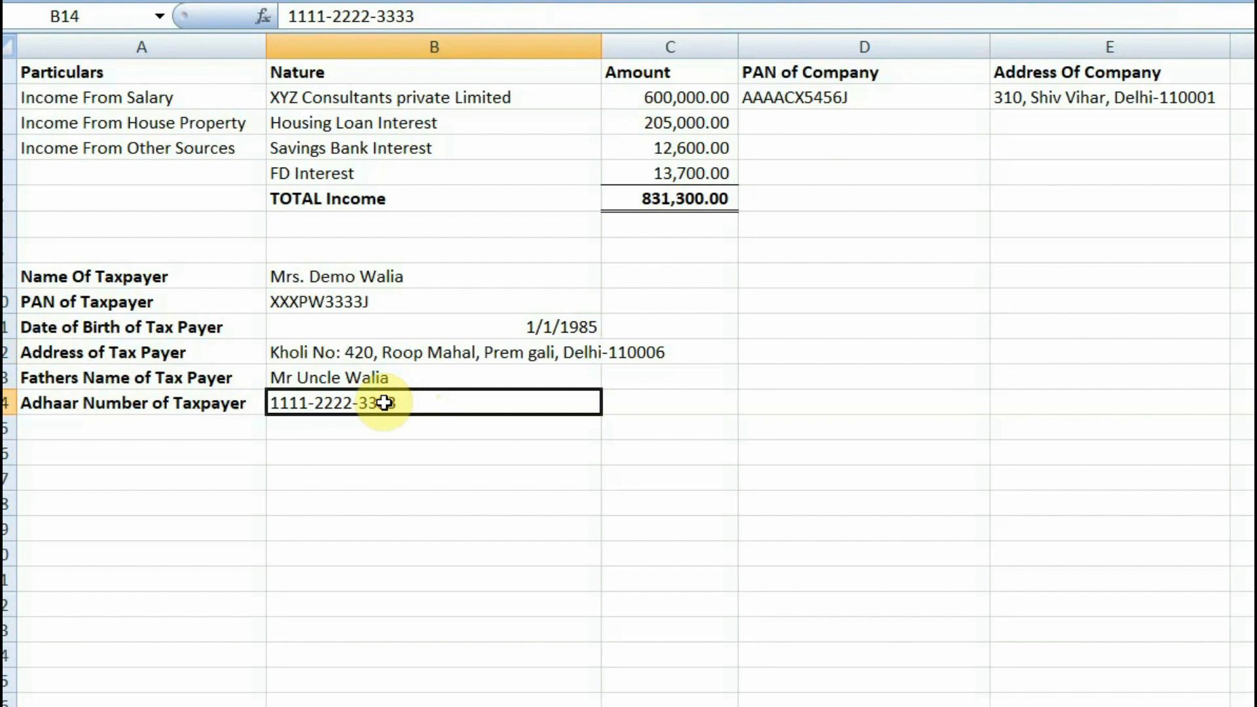
key(ctrl+Home)
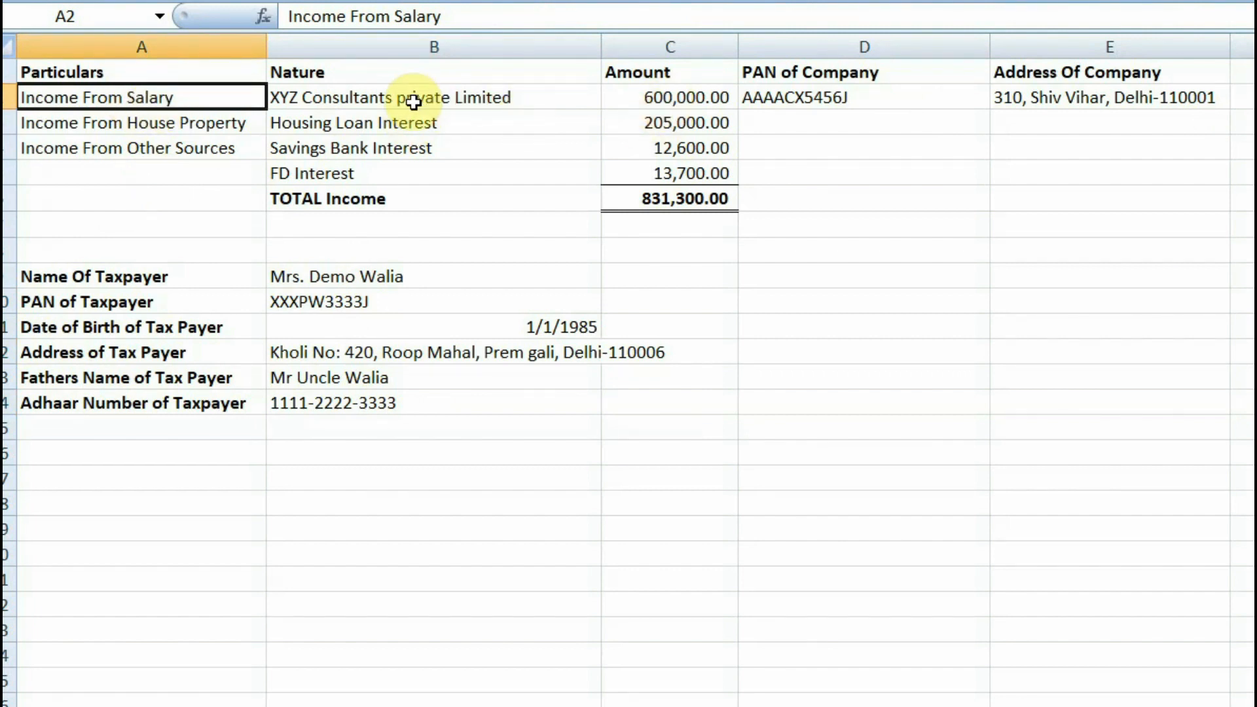
- Review the employer's PAN and address, the house property income and the other-source income with their amounts
click(873, 105)
click(1125, 104)
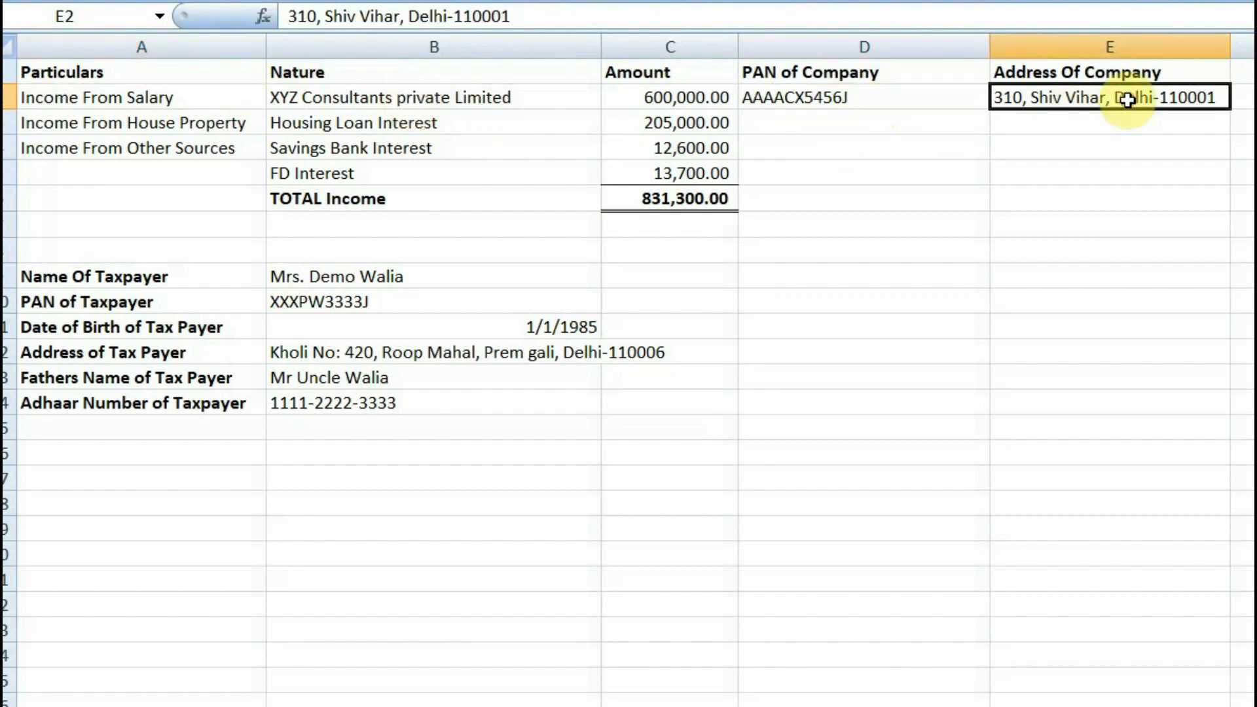
click(252, 126)
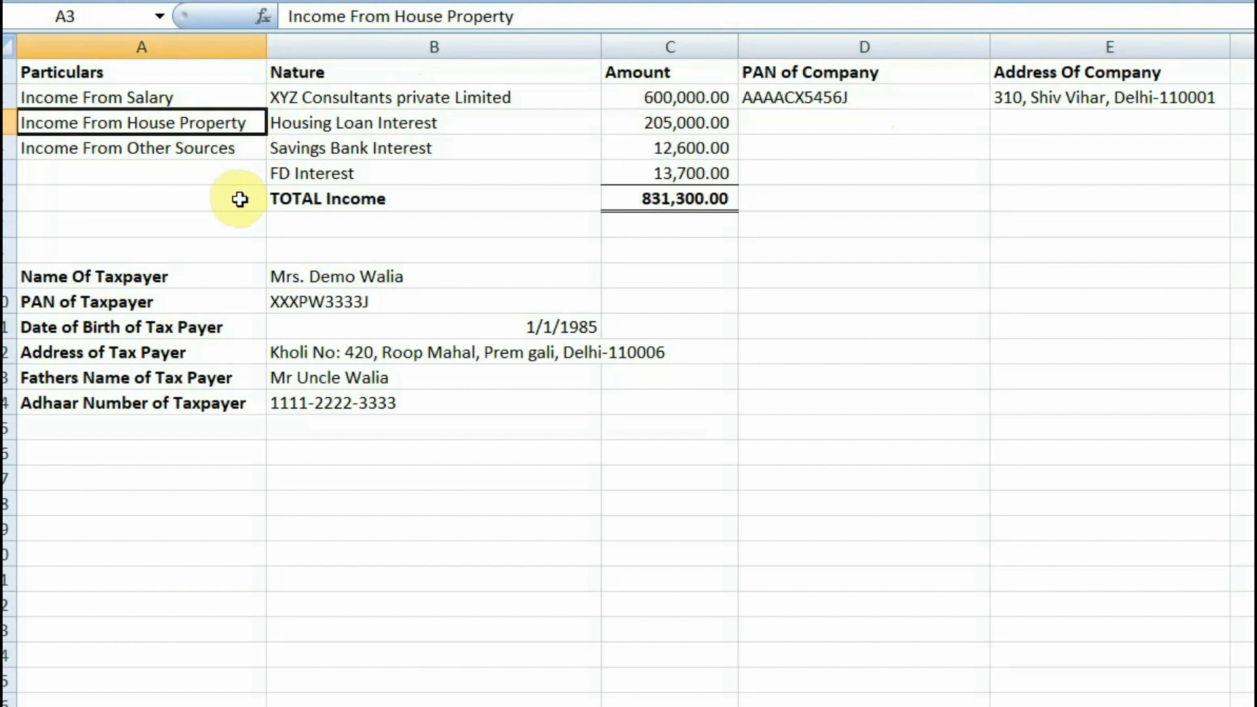
click(397, 129)
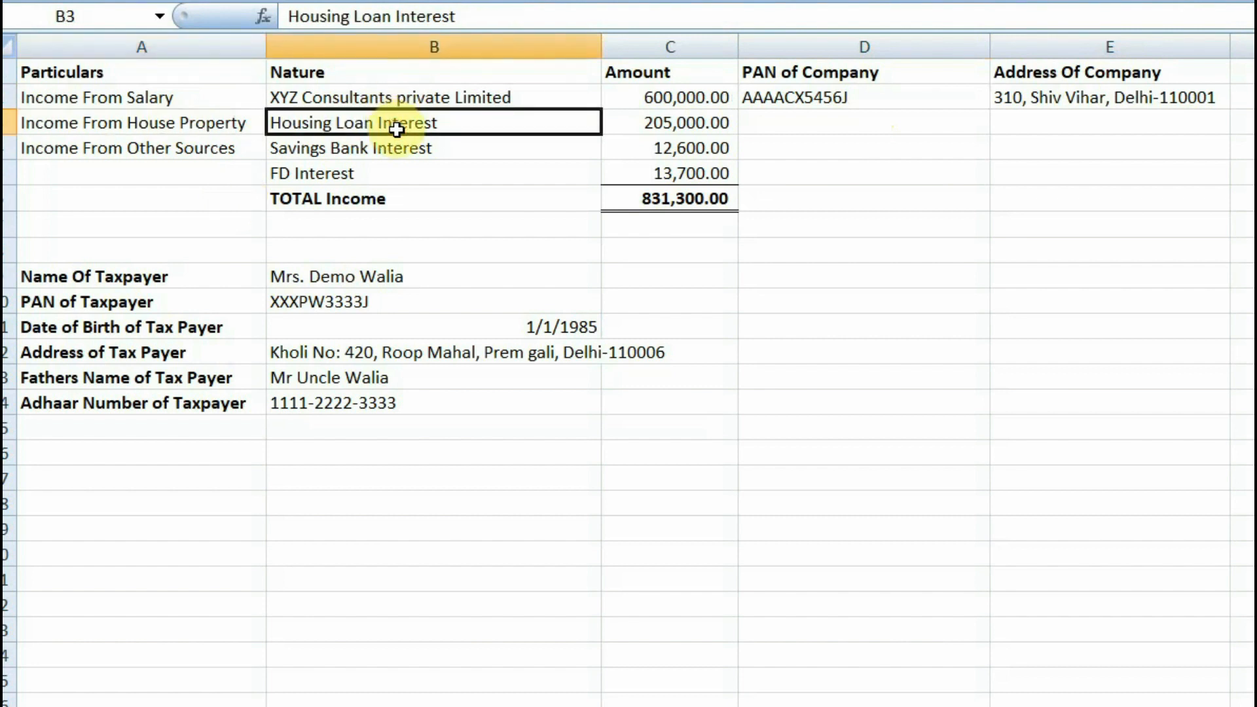
click(635, 127)
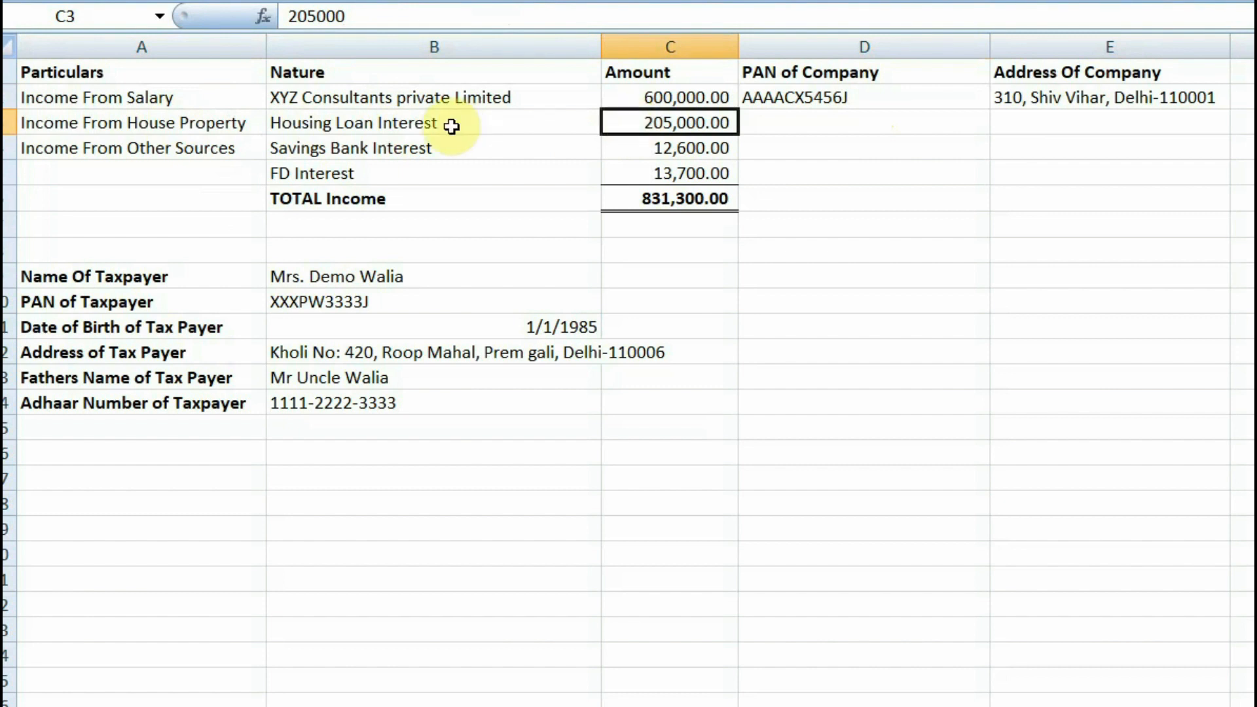
click(128, 148)
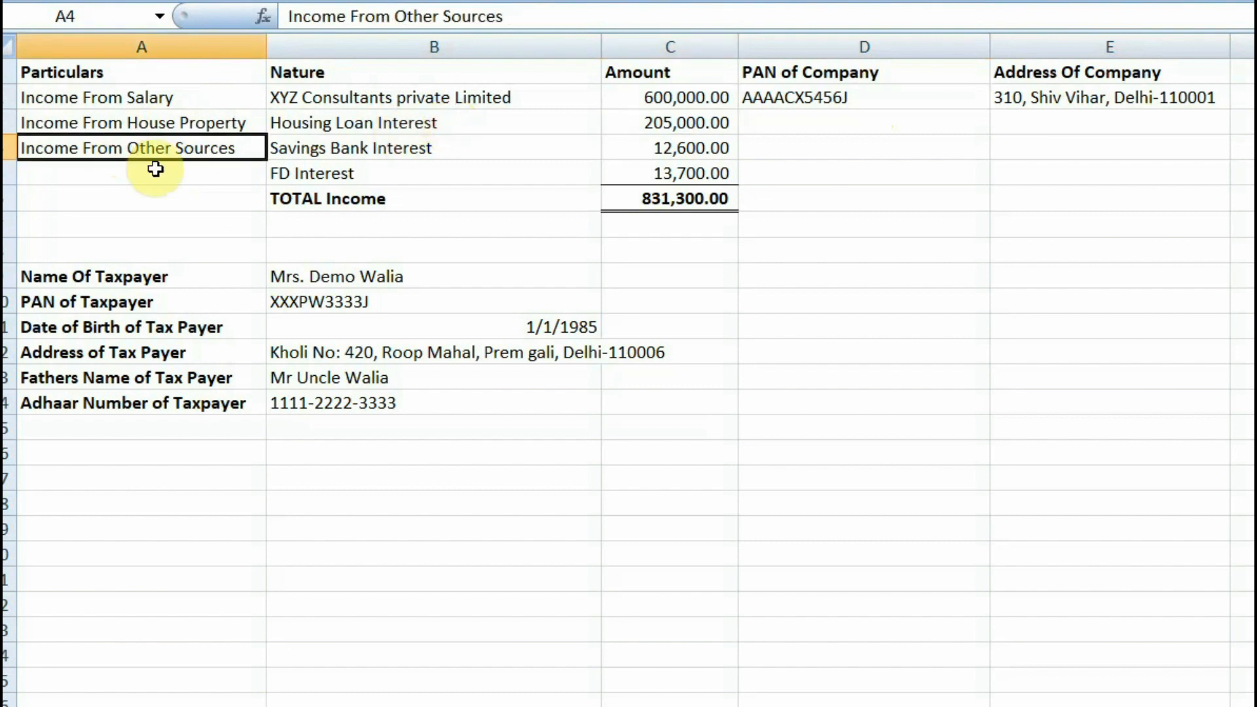
click(382, 154)
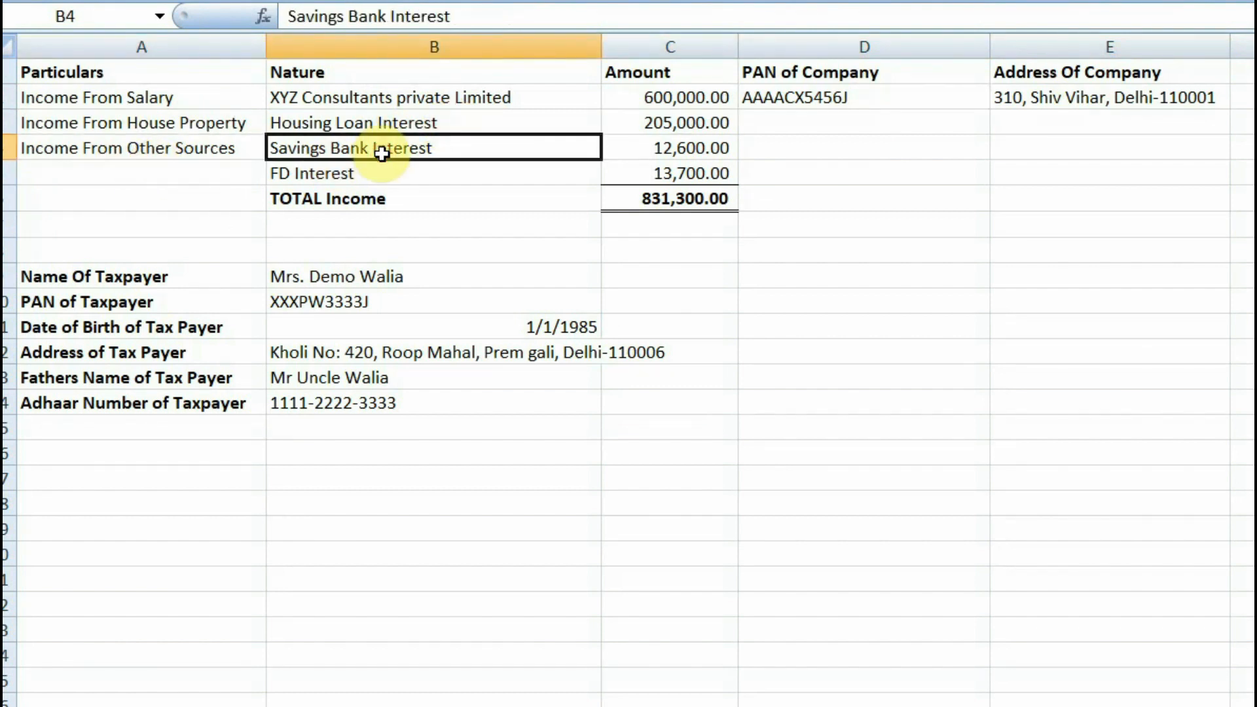
click(683, 153)
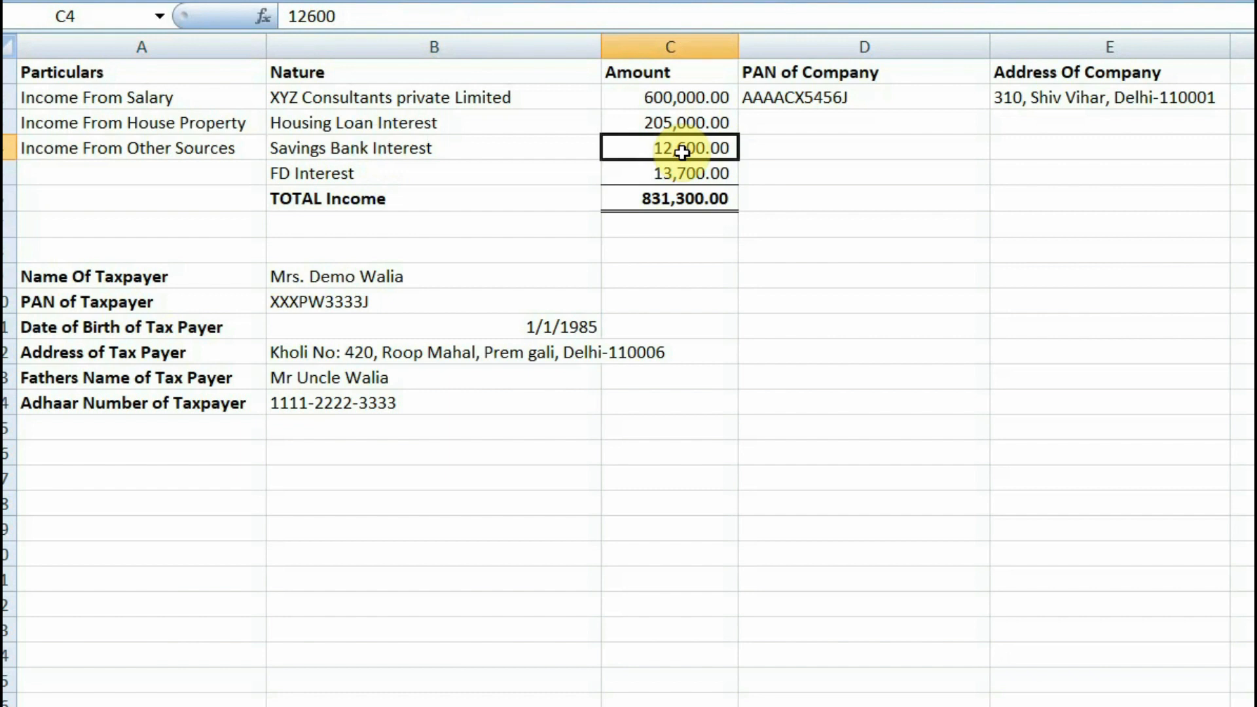
- Examine the Section 80 C and Section 80 D deduction rows and their amounts
click(145, 225)
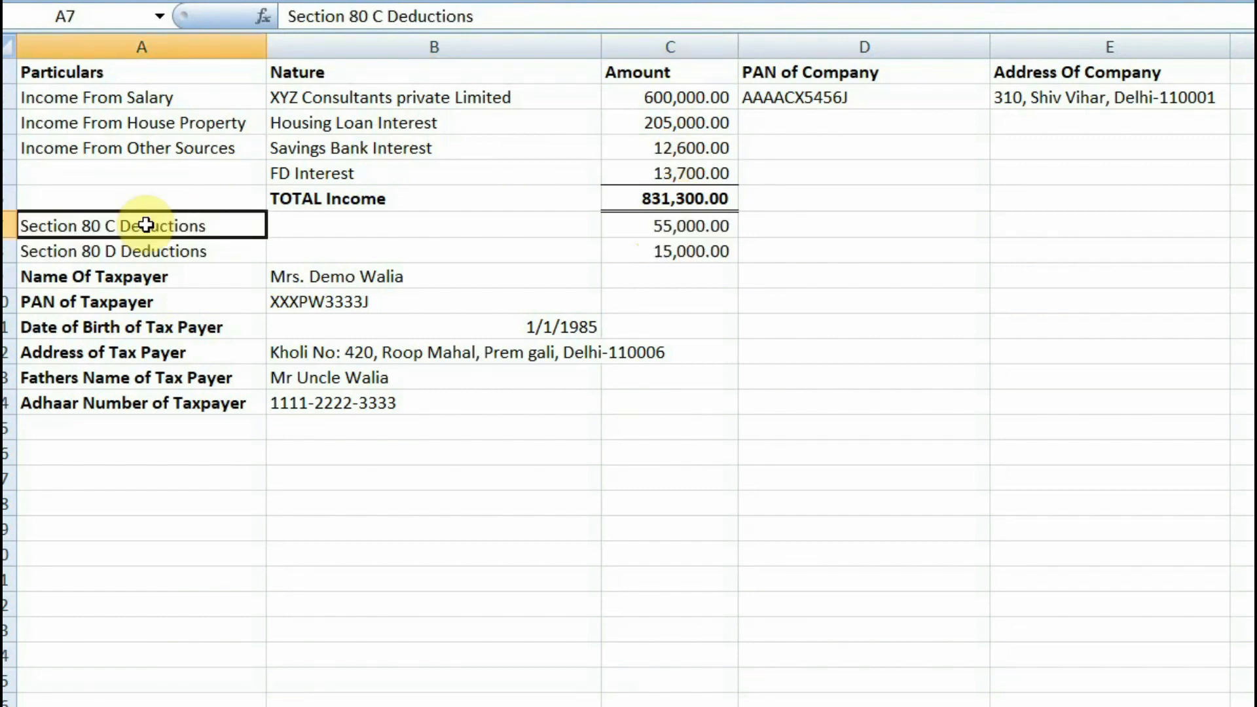
click(681, 230)
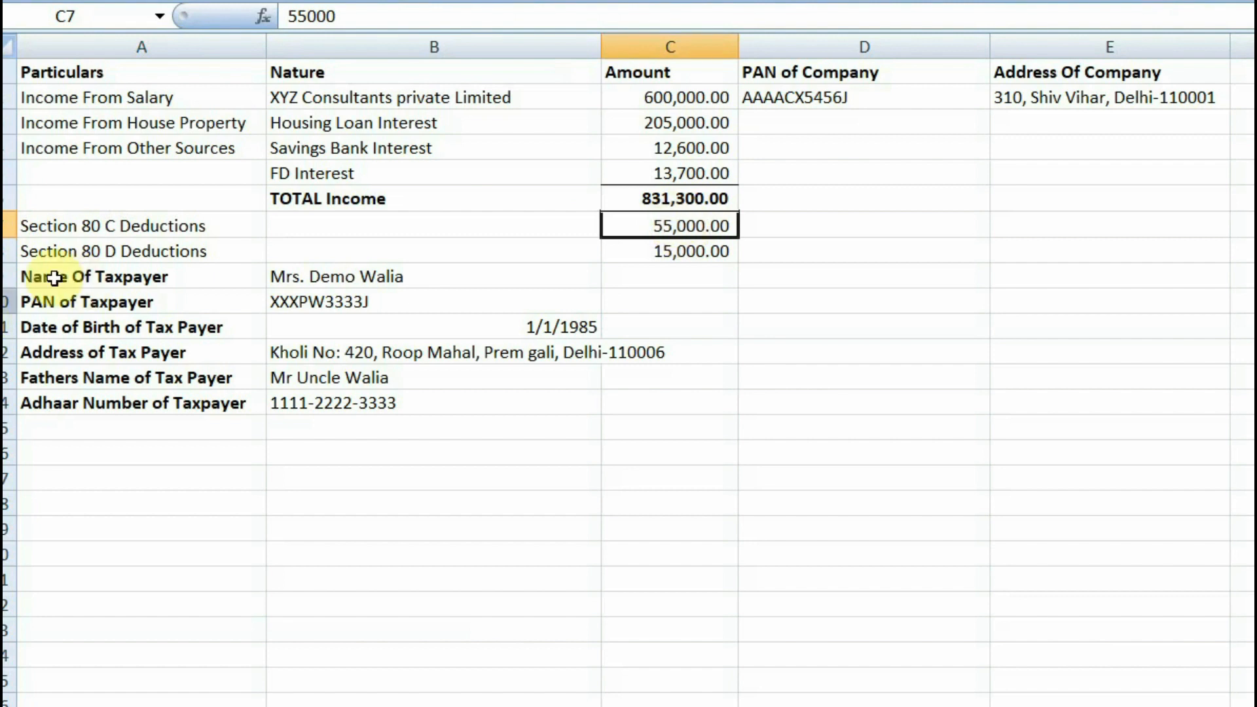
click(122, 252)
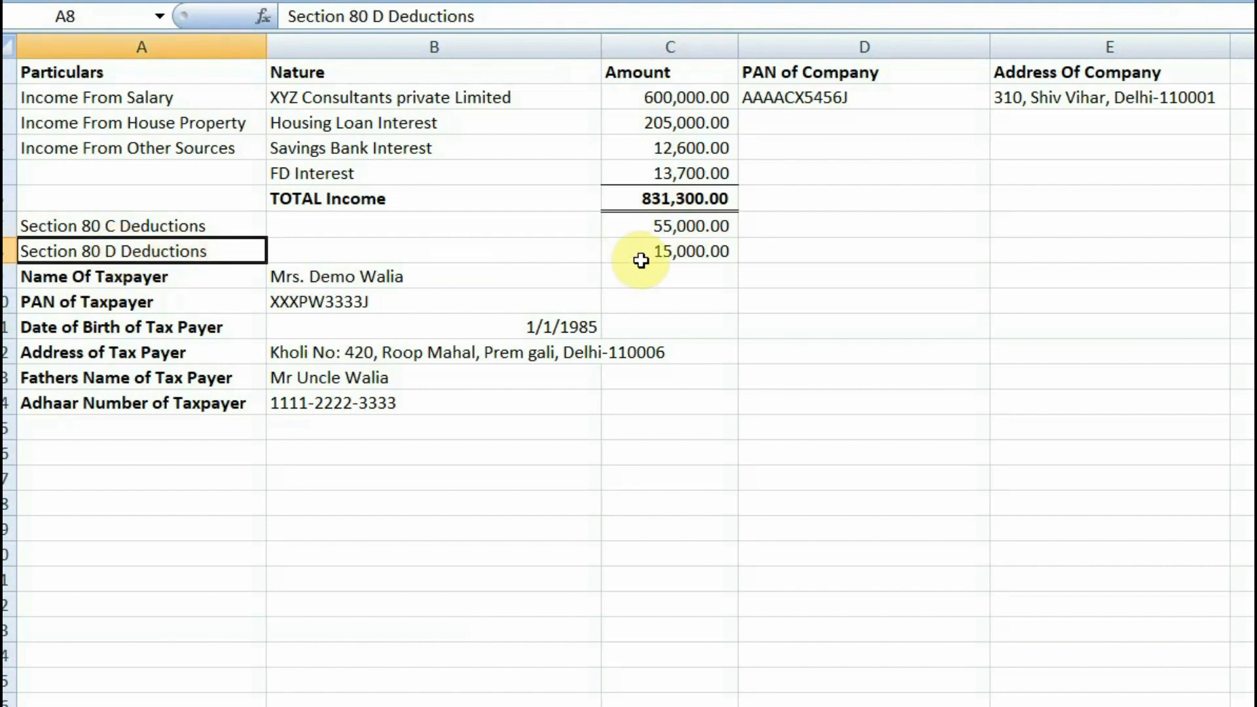
click(641, 260)
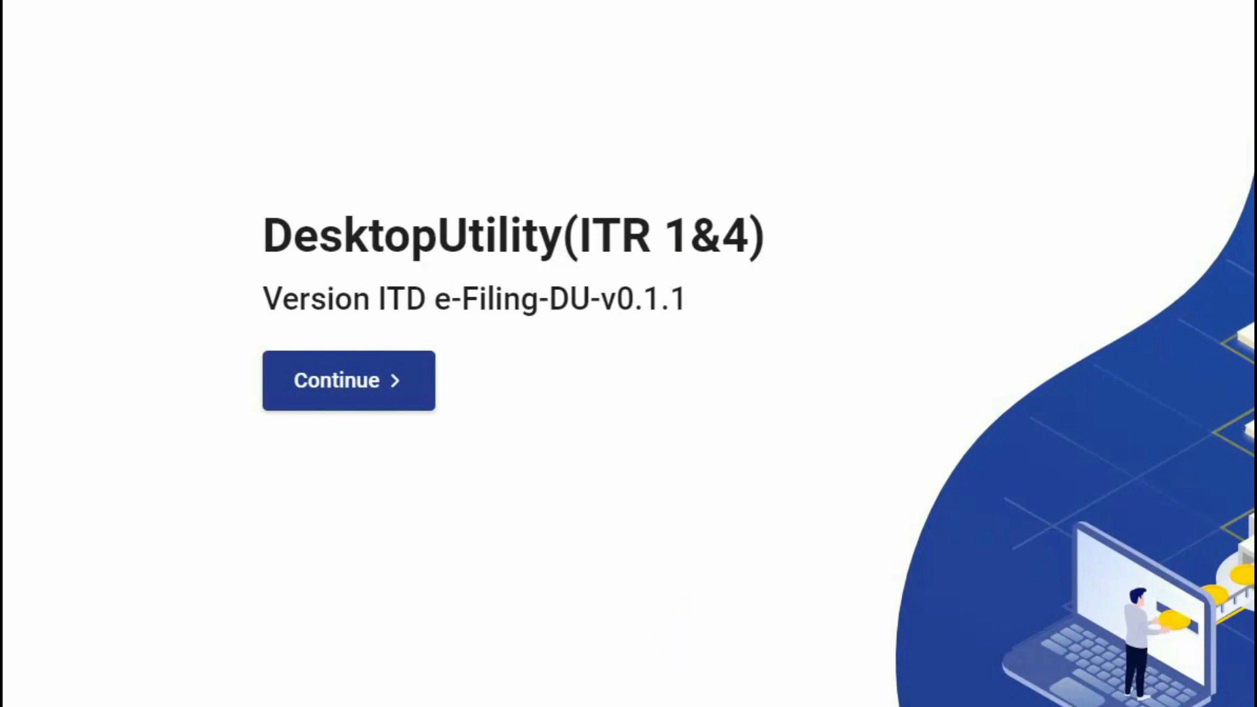
- Switch to the Income Tax e-Filing site in Chrome and download the ITR 1 and ITR 4 JSON utility for assessment year 2021-22
click(534, 706)
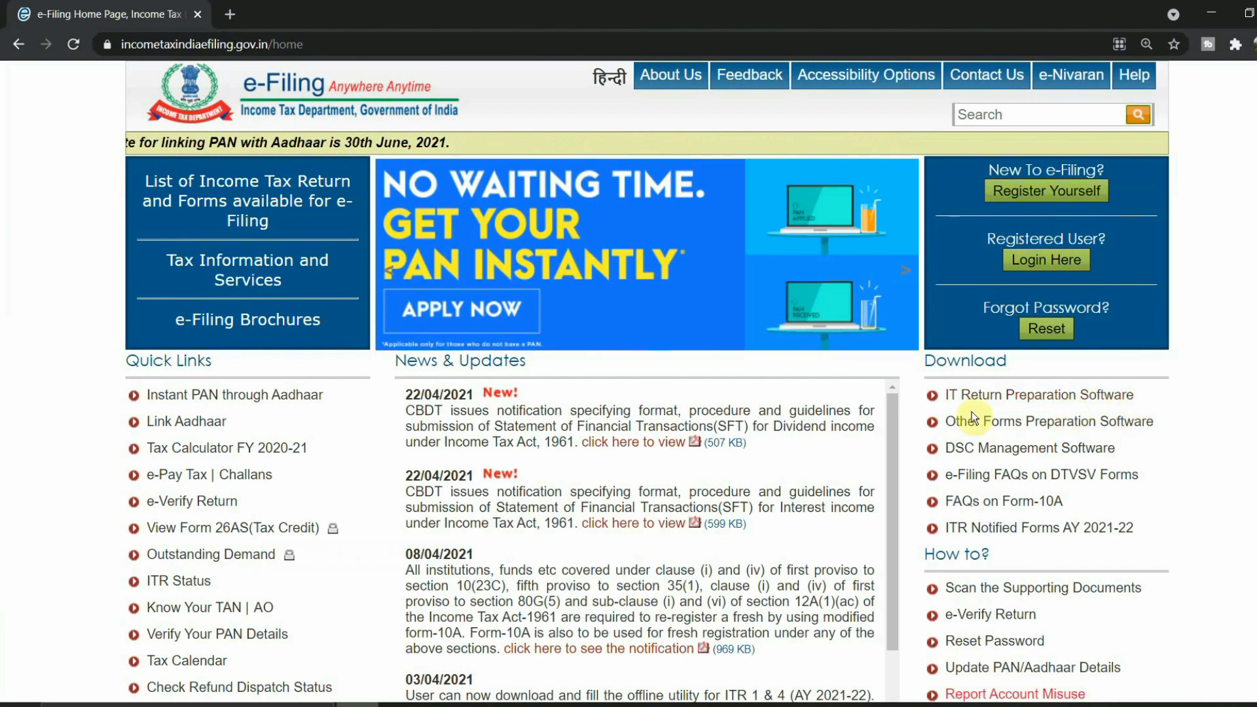
click(1027, 398)
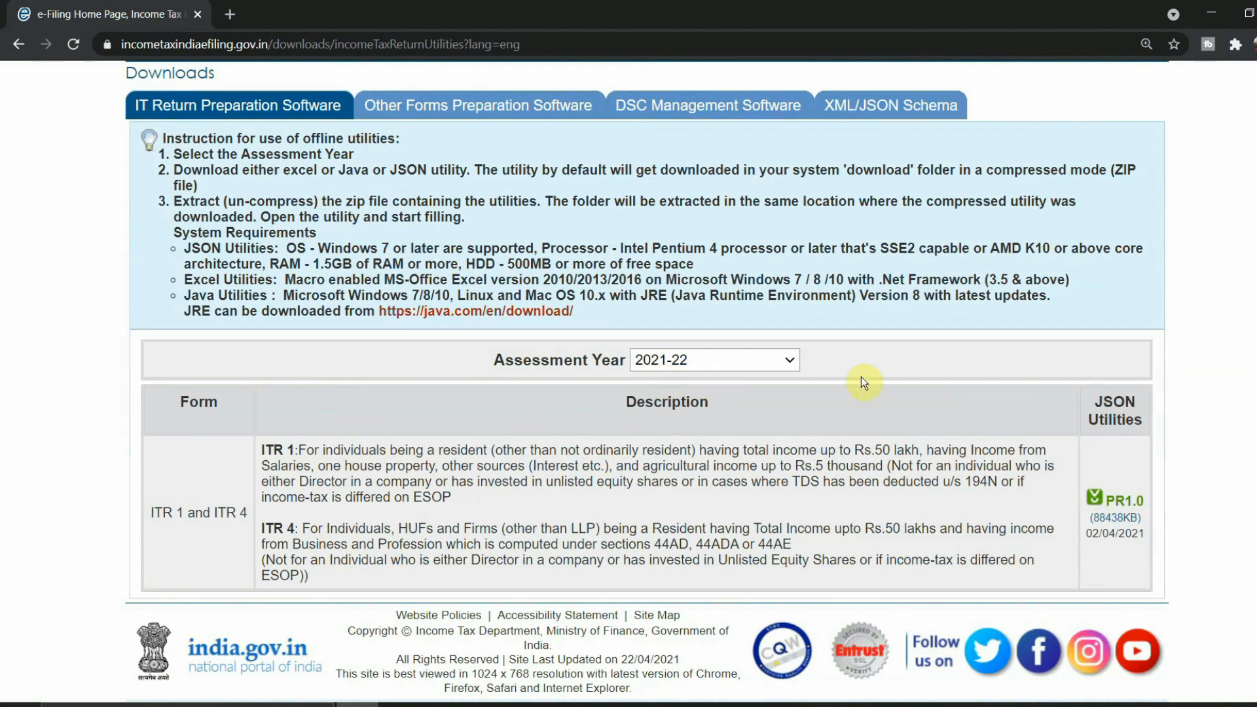
click(1111, 520)
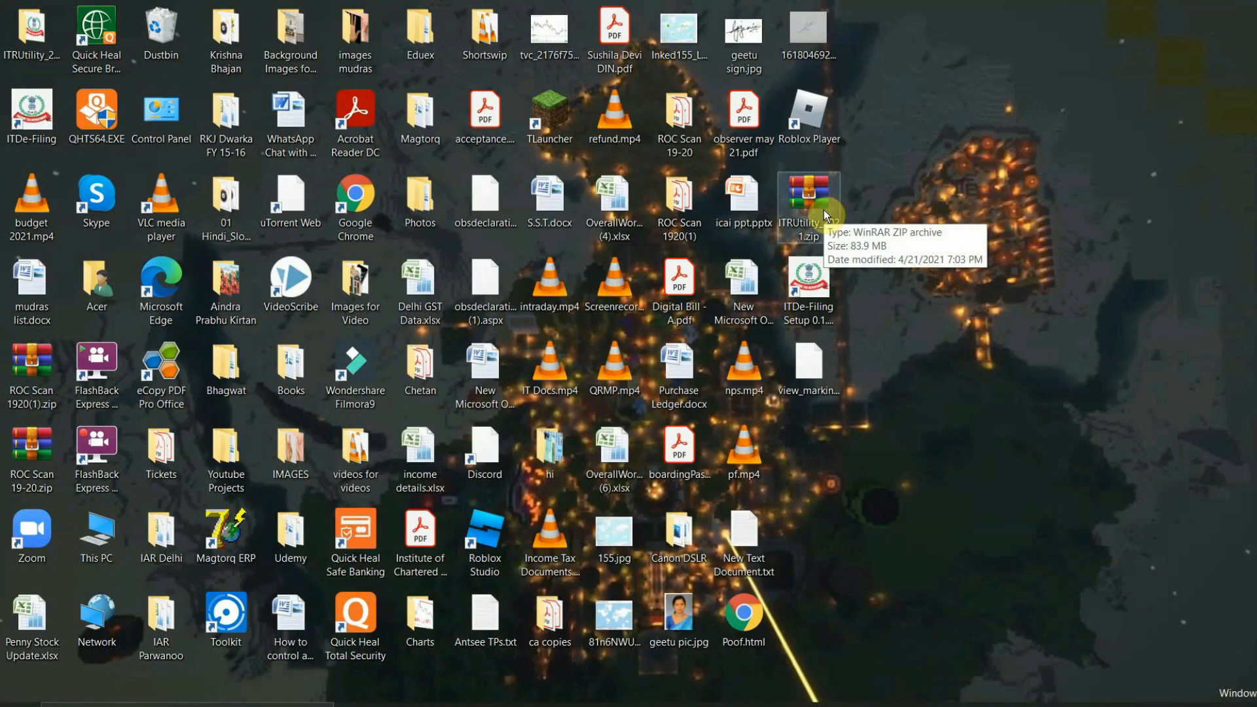
- Open the extracted ITRUtility_2021 folder on the desktop, launch the ITDe-Filing utility and continue past its welcome screen
click(38, 20)
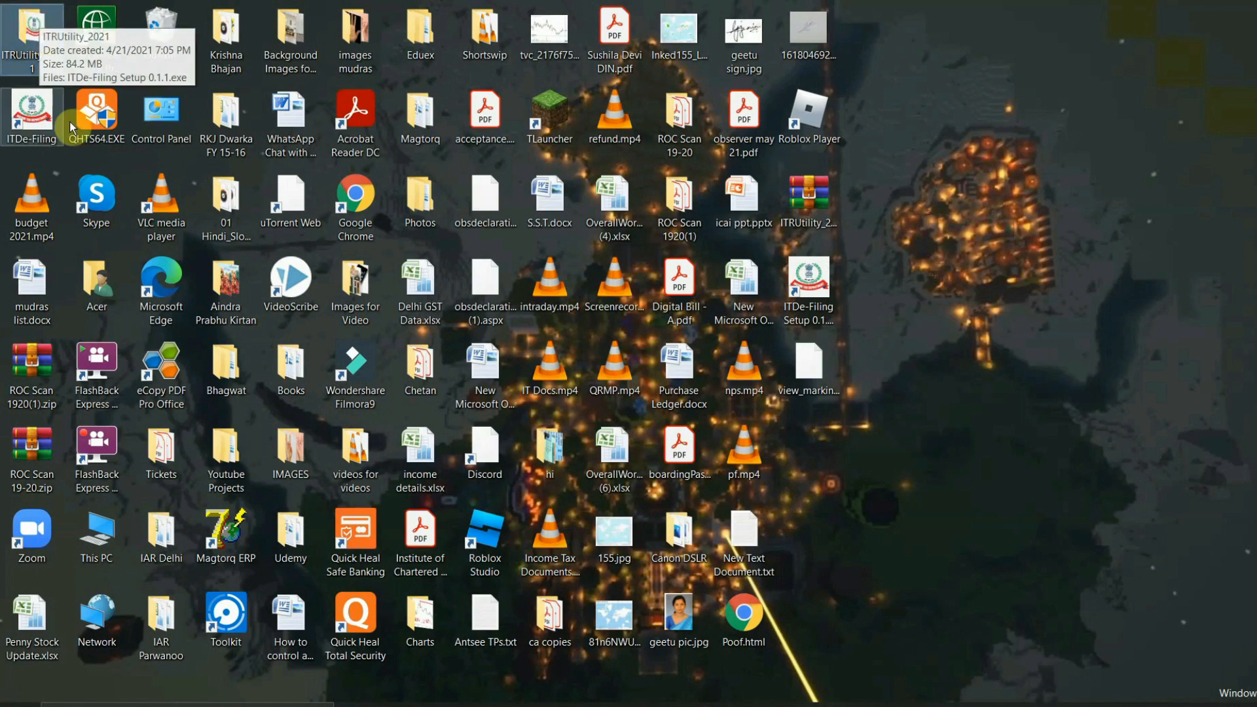
double_click(38, 20)
click(211, 194)
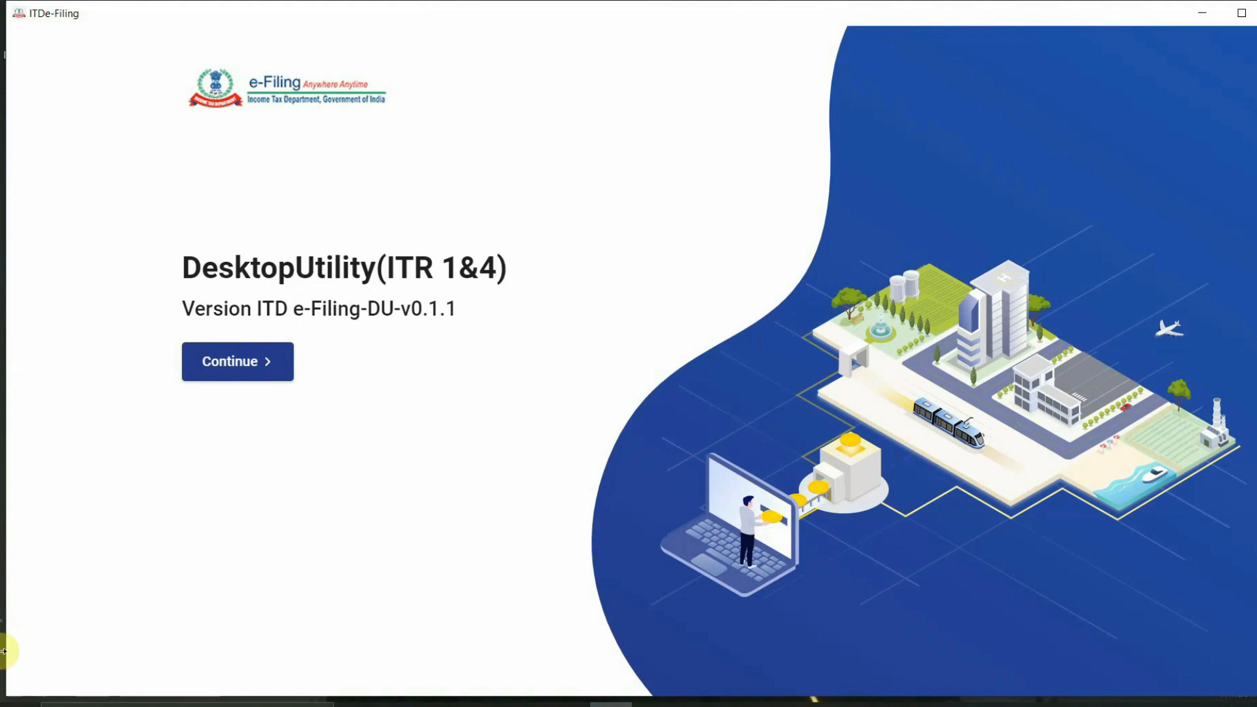
click(236, 364)
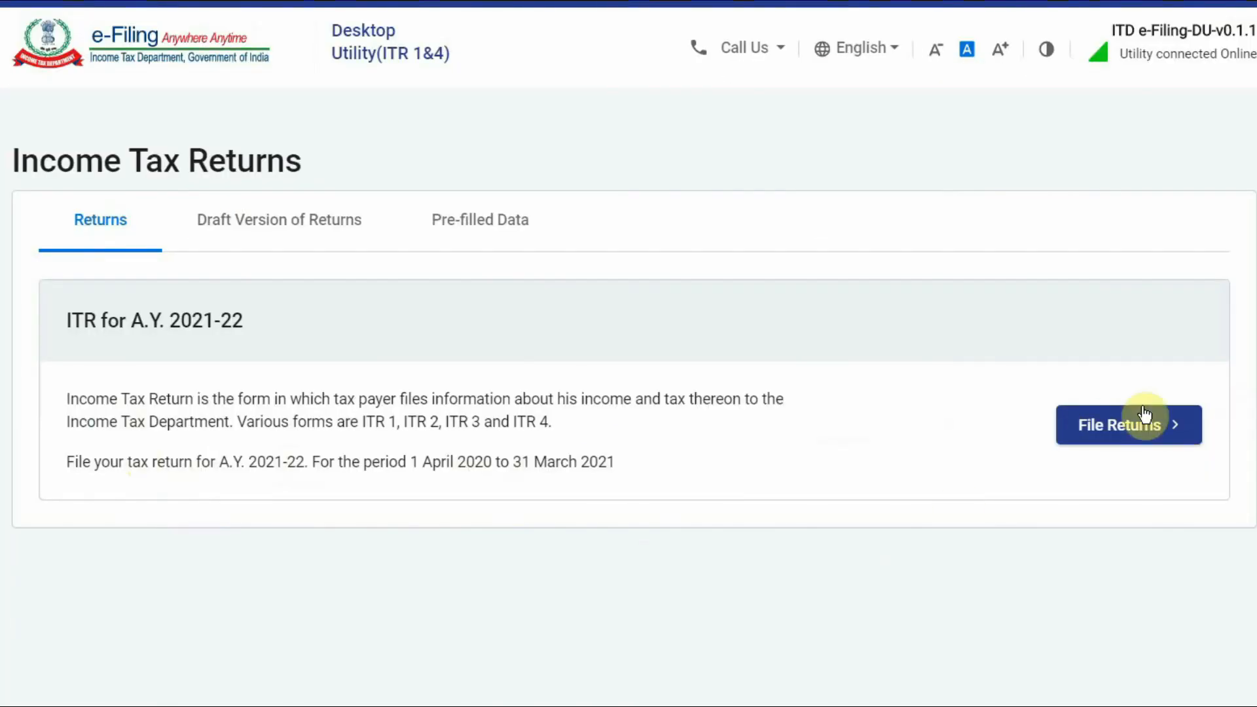
- Start a return for A.Y. 2021-22 using Import Pre-filled Data, providing the taxpayer's PAN and assessment year 2021-22
click(1106, 432)
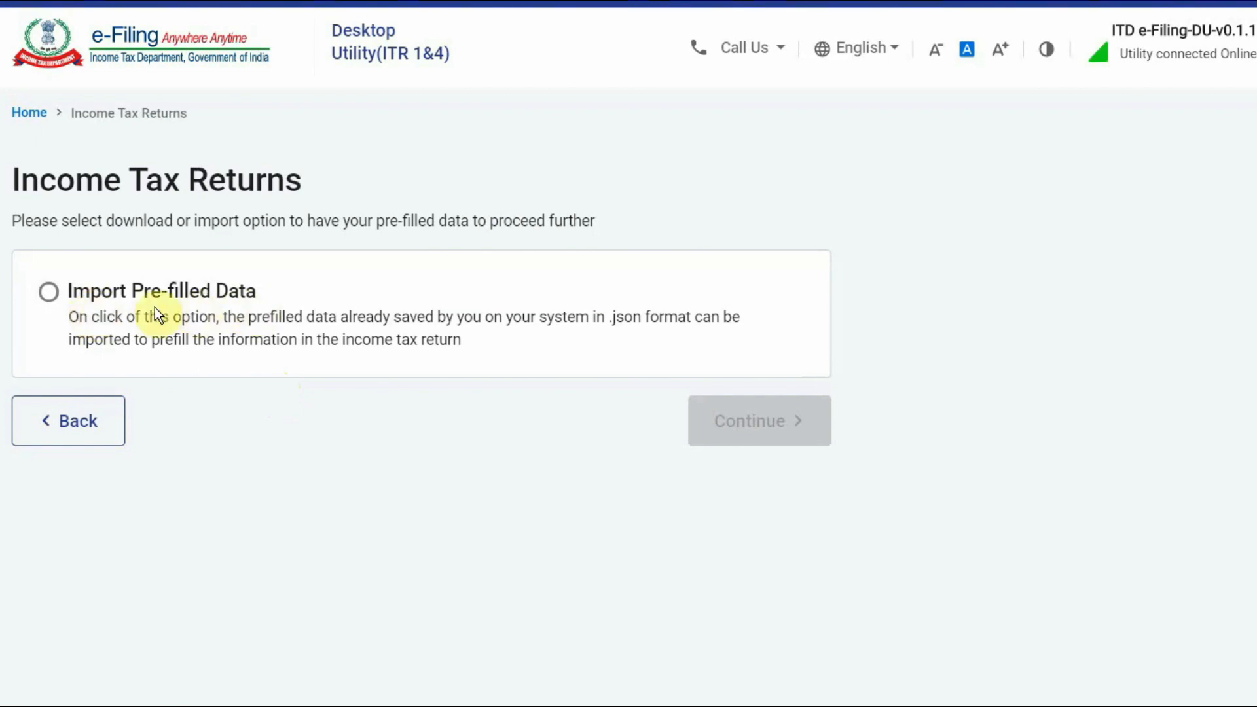
click(72, 315)
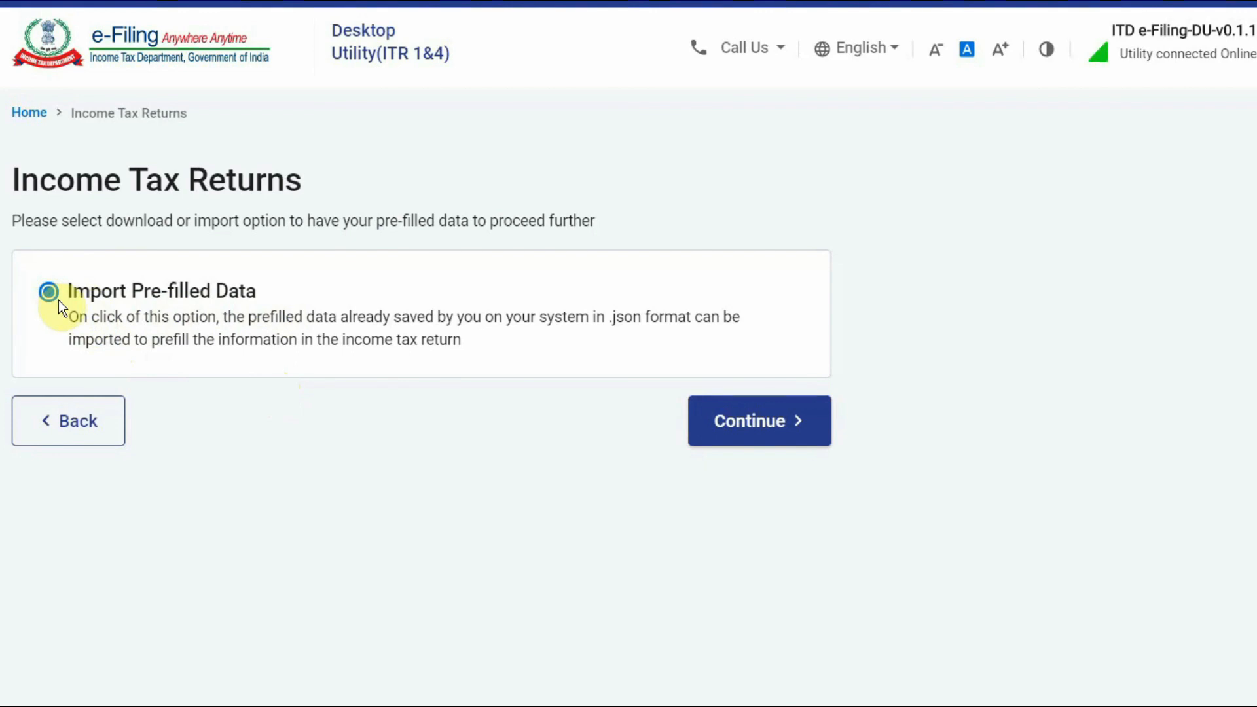
click(764, 438)
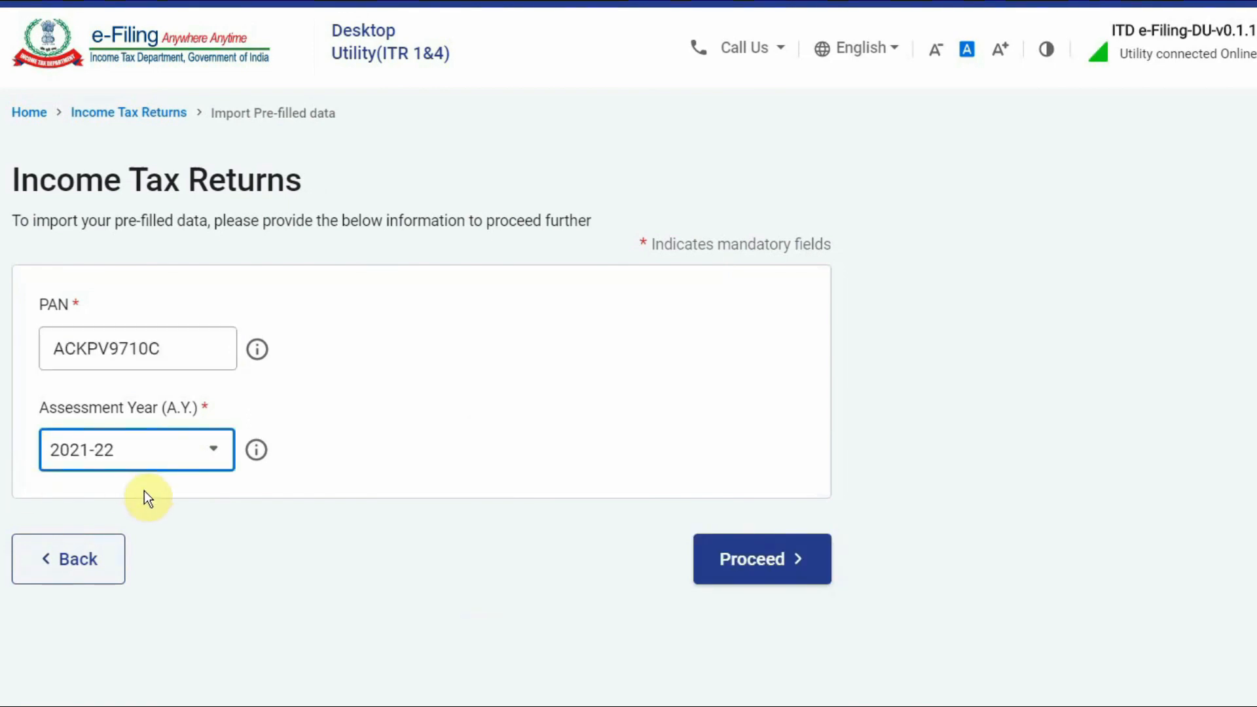
click(753, 560)
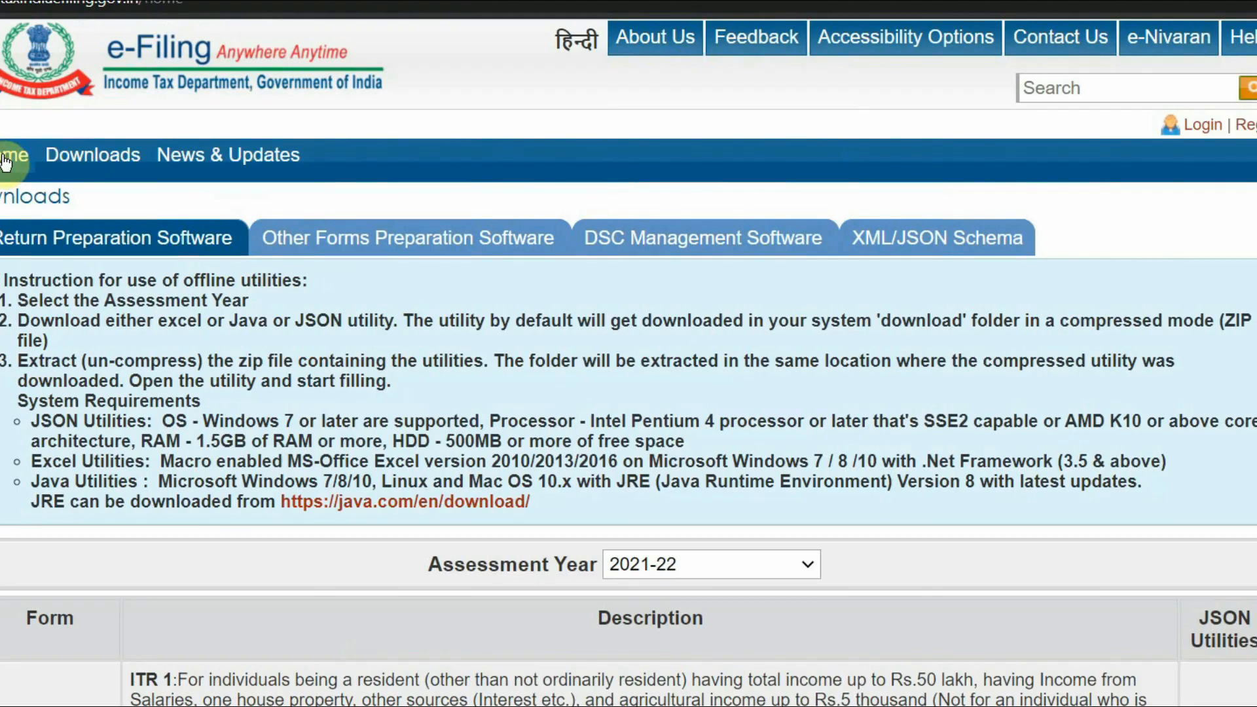
- Return to the e-Filing homepage in Chrome and log in with the taxpayer's user ID, password and captcha
click(5, 161)
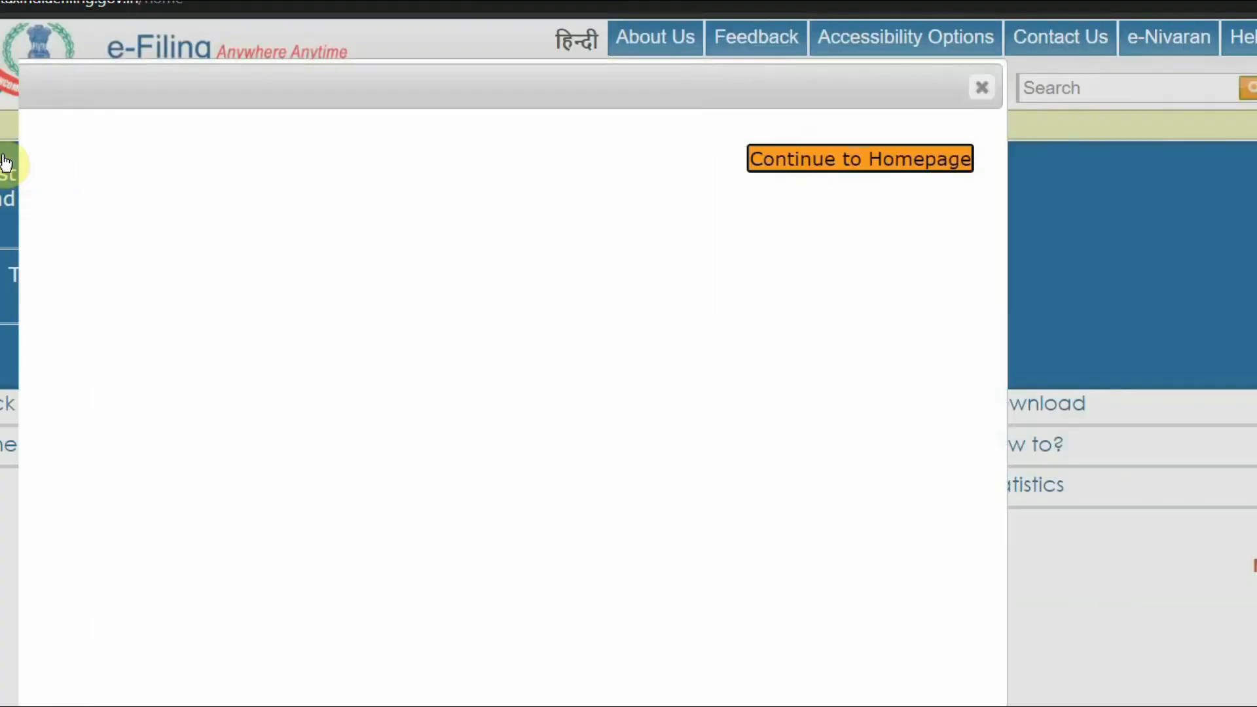
click(1206, 89)
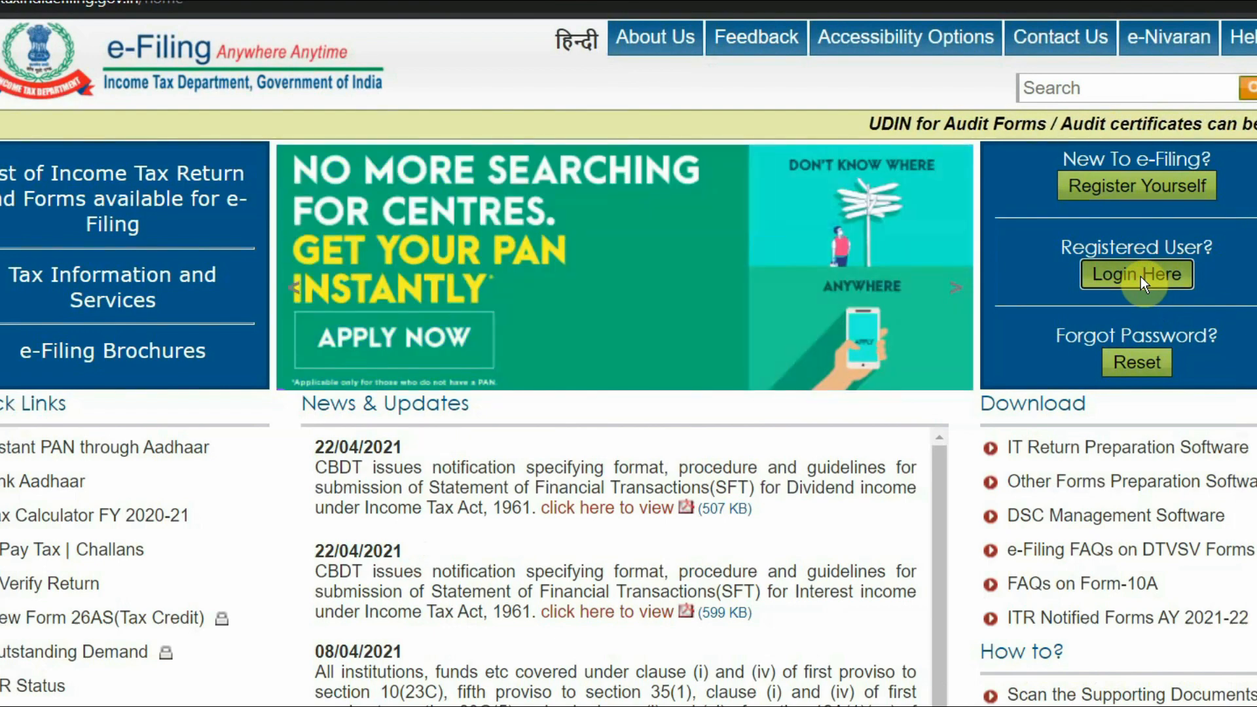
click(1141, 276)
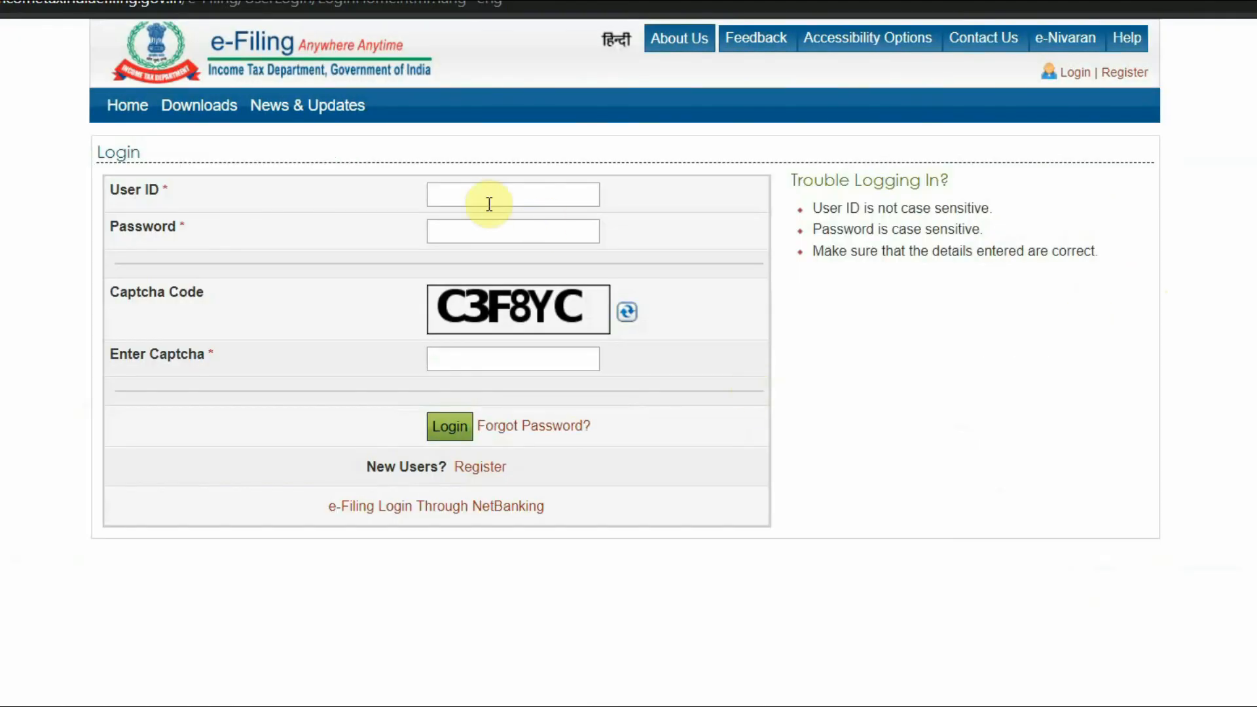
click(489, 197)
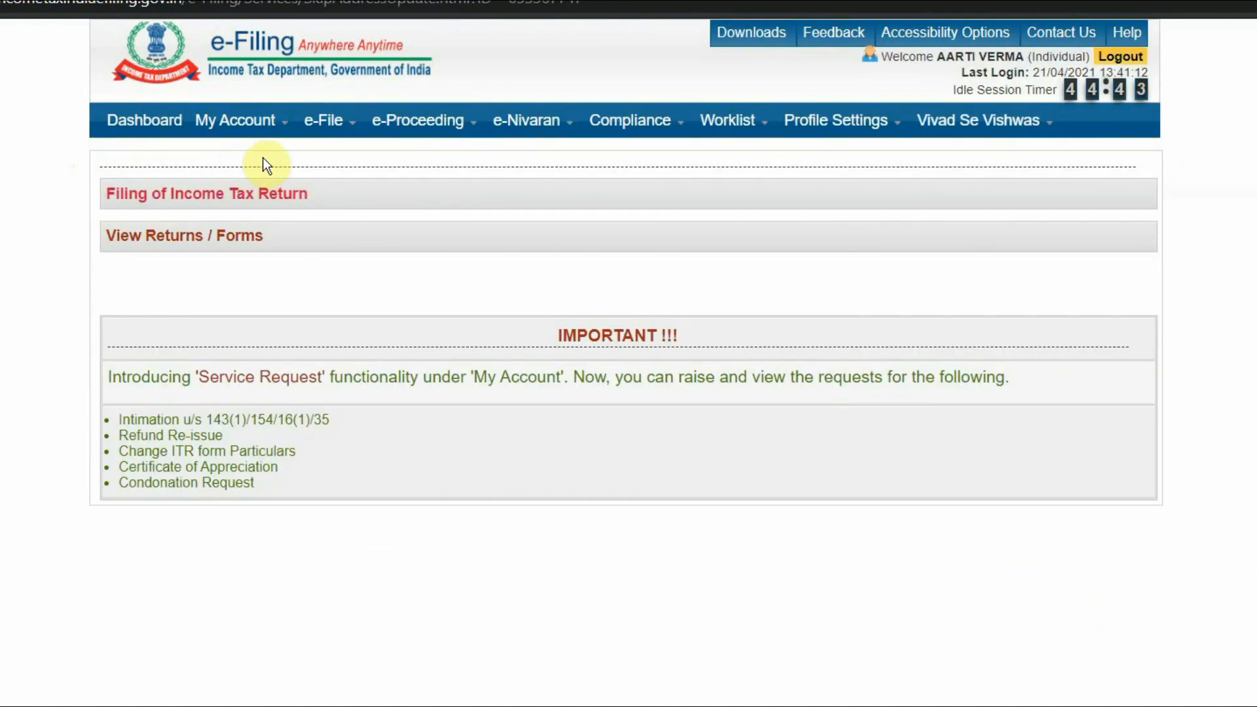
- Download the pre-filled JSON file for AY 2021-22 from the taxpayer's account and acknowledge the download notice
mouse_move(268, 130)
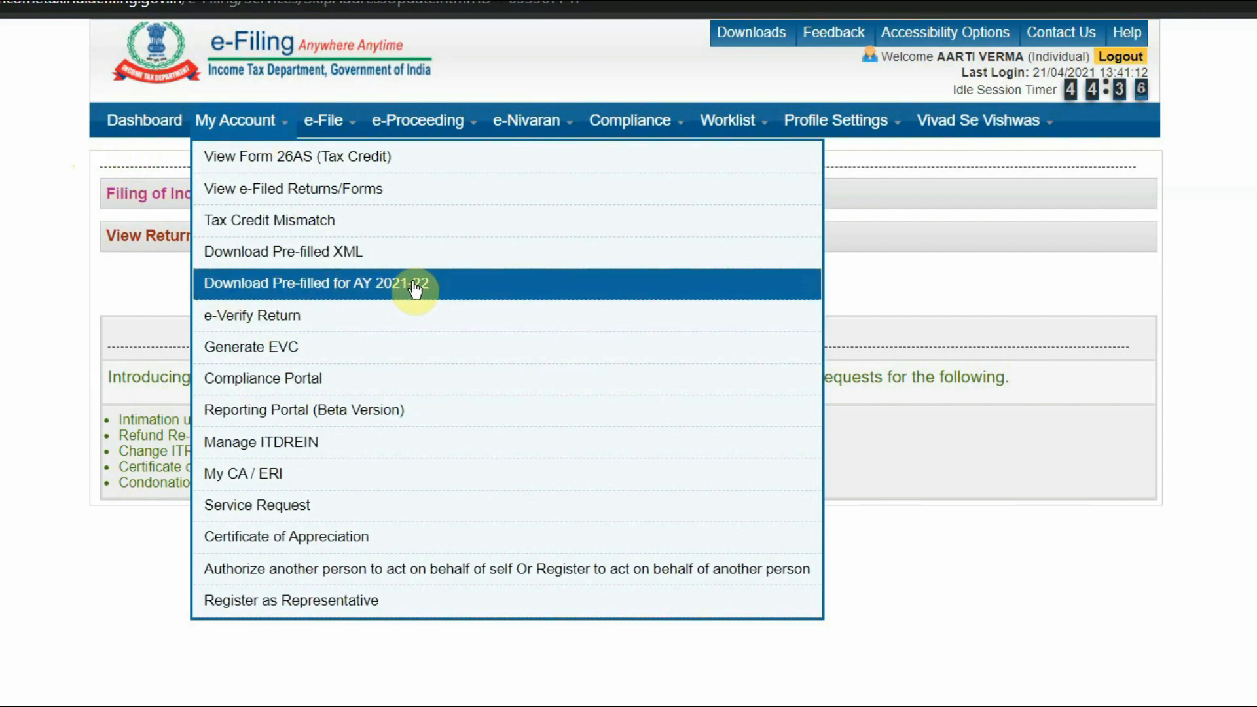
click(339, 290)
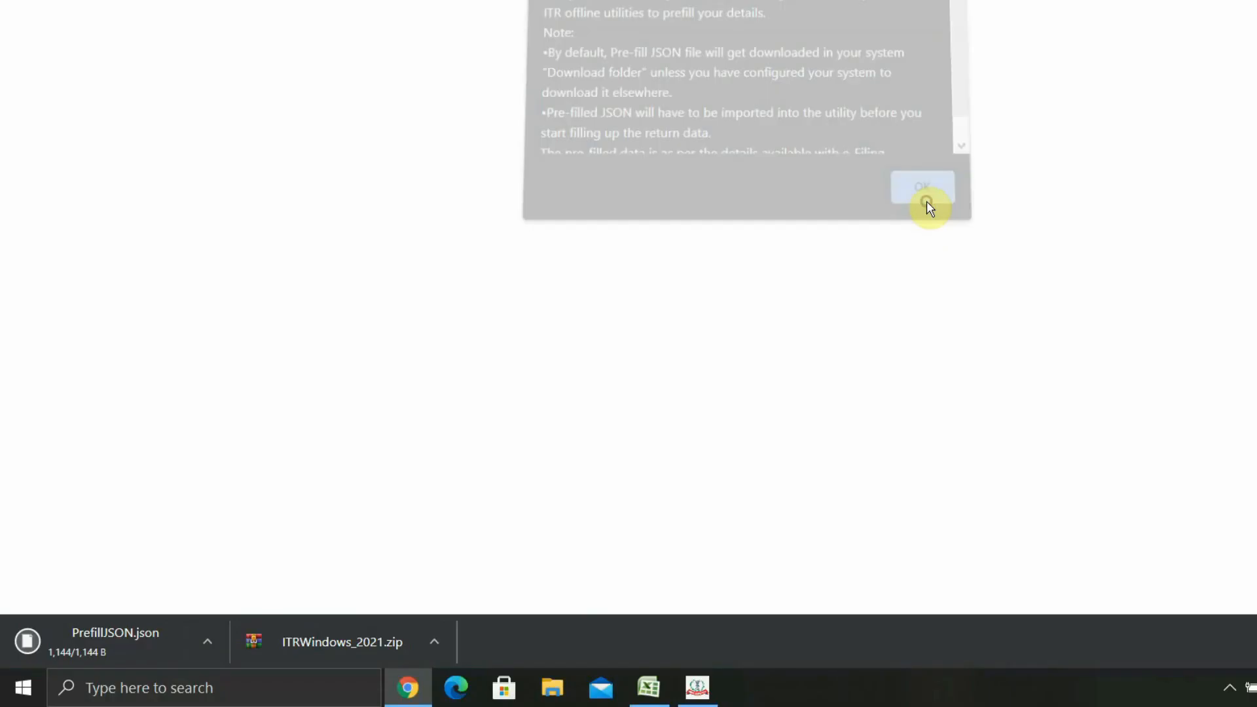
click(926, 202)
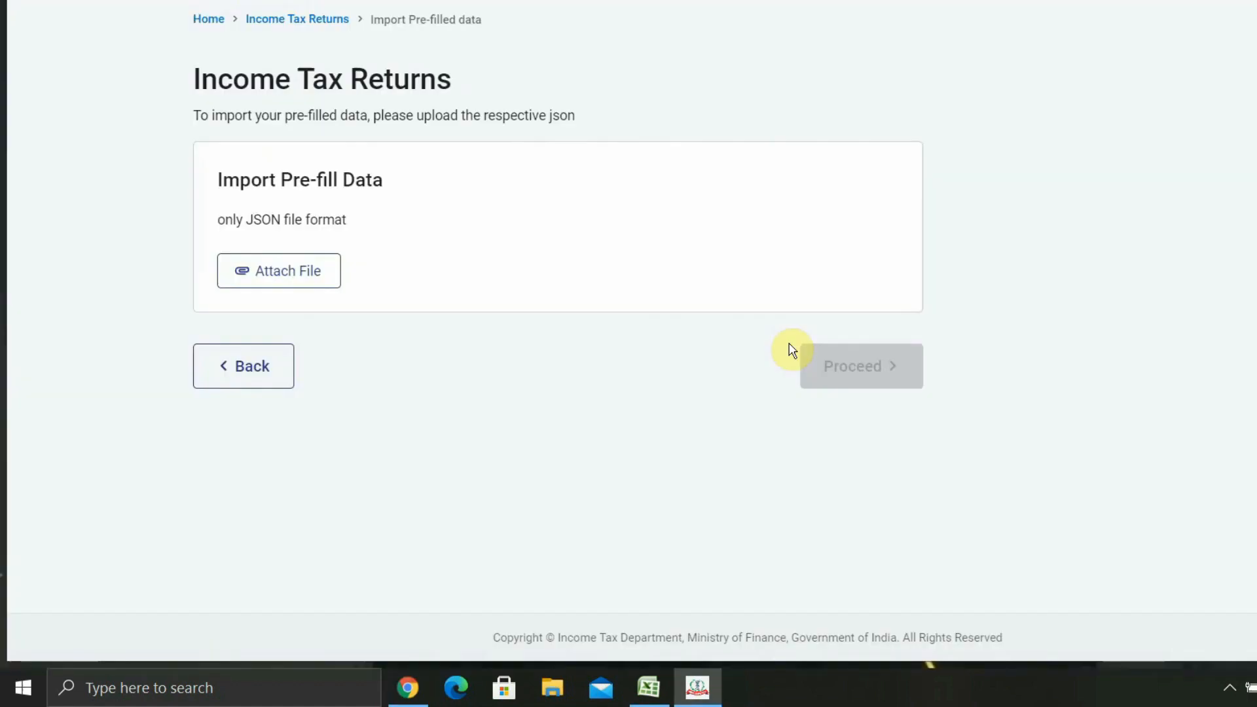
- Switch to the ITDe-Filing utility and attach PrefillJSON.json as the pre-fill data for the return
click(291, 278)
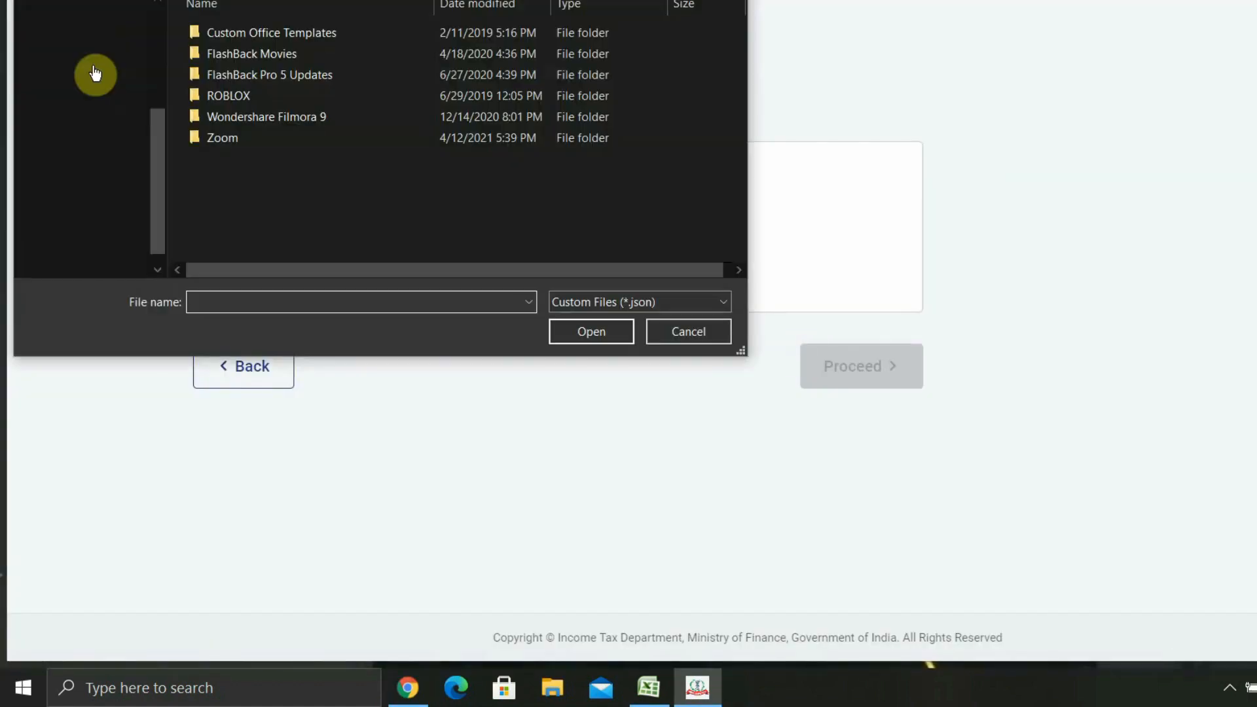
scroll(95, 74, up, 5)
click(95, 58)
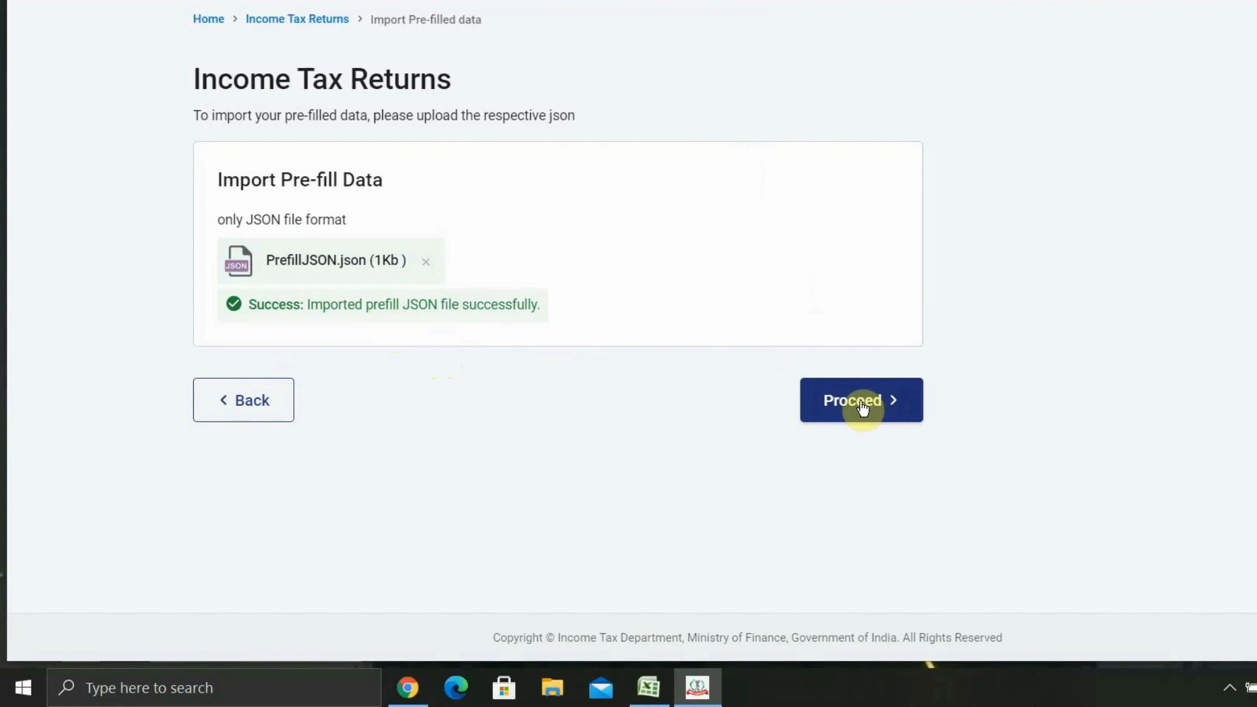
- Proceed with the imported pre-filled data to file the return and set the taxpayer status to Individual
click(863, 406)
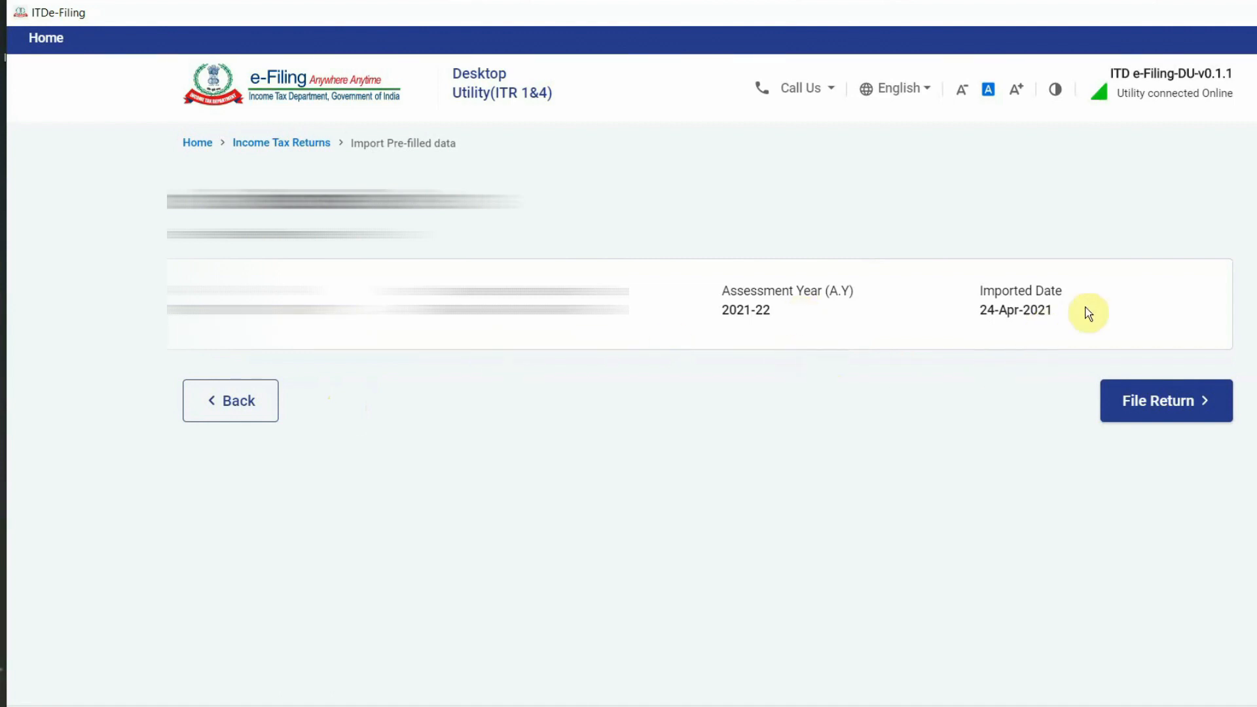
click(1145, 404)
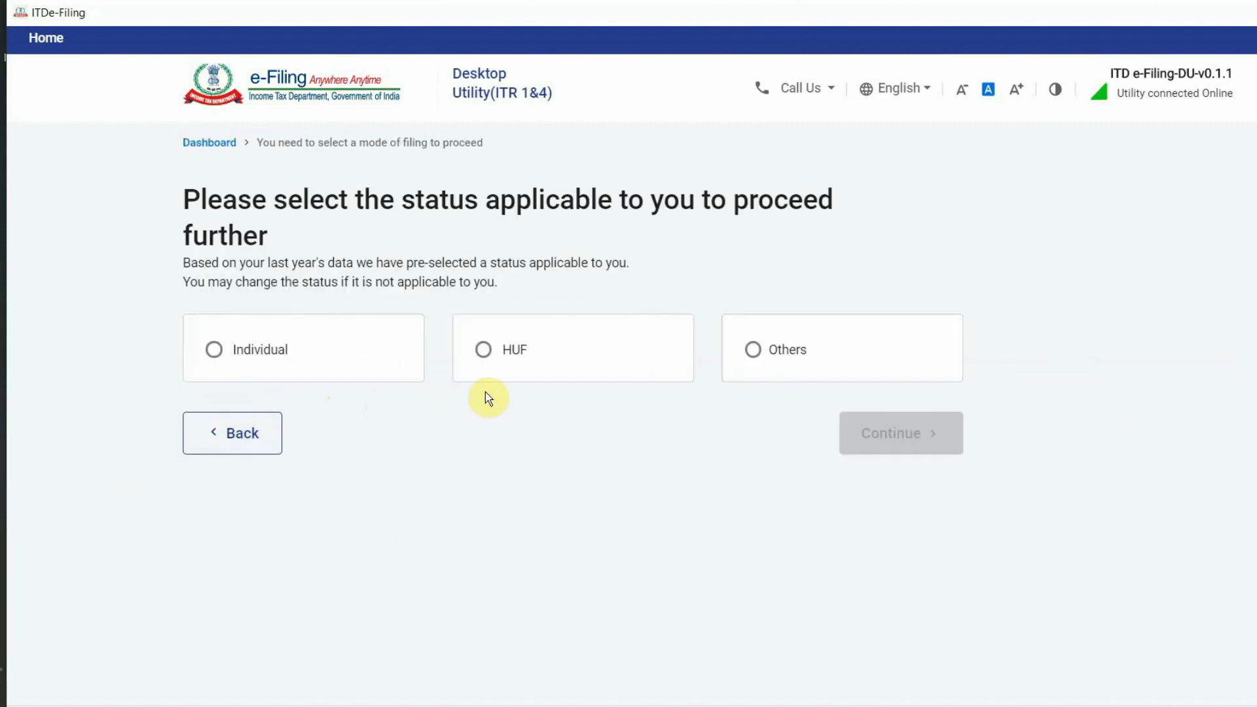
click(203, 362)
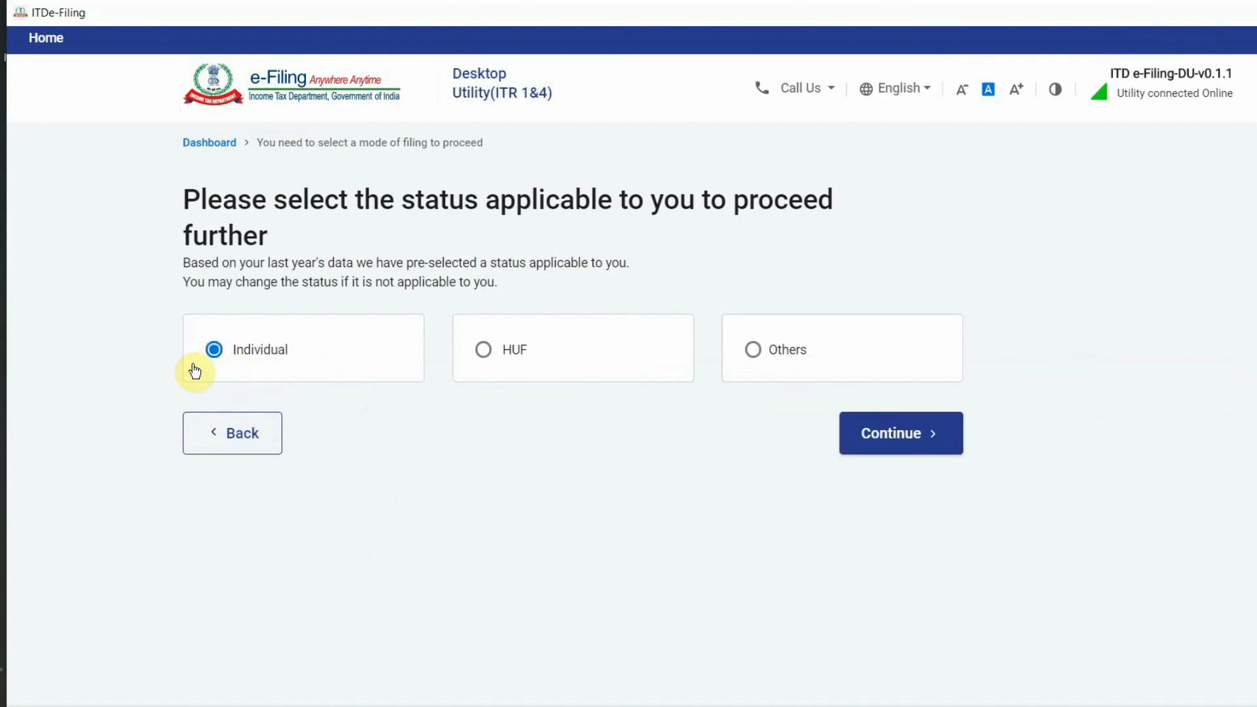
click(894, 450)
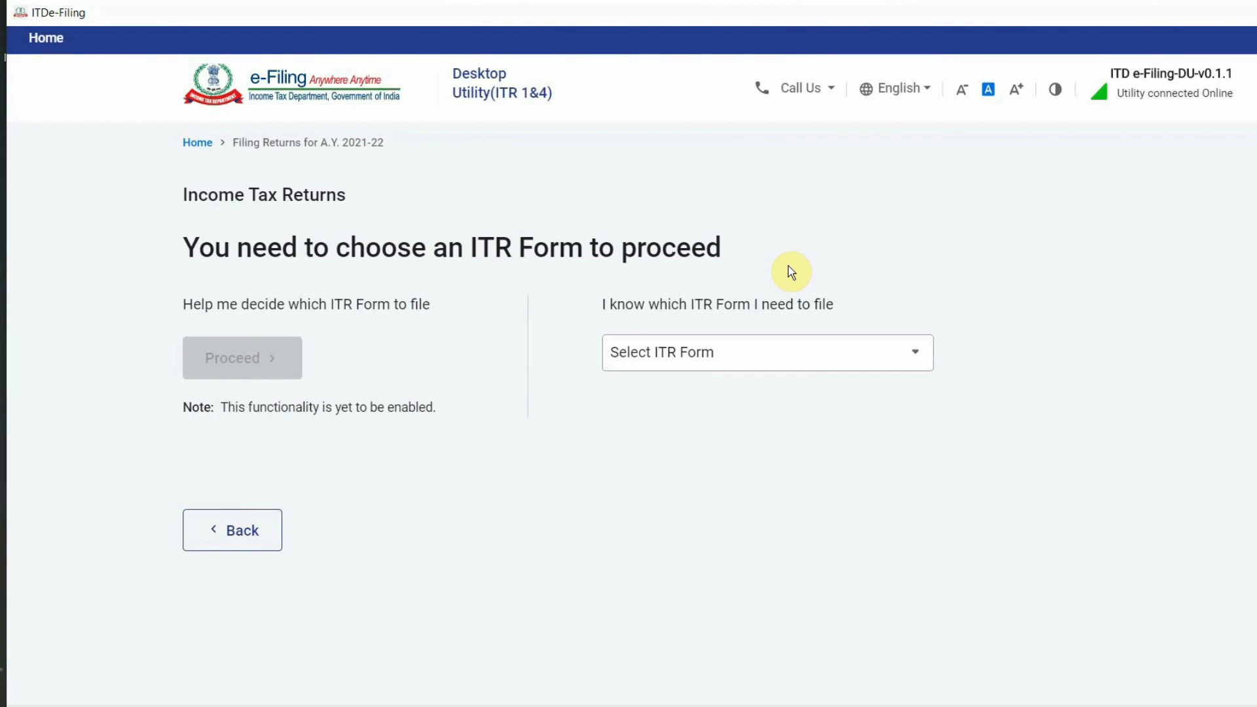
- Choose ITR - 1 as the form to file and proceed with it
click(912, 353)
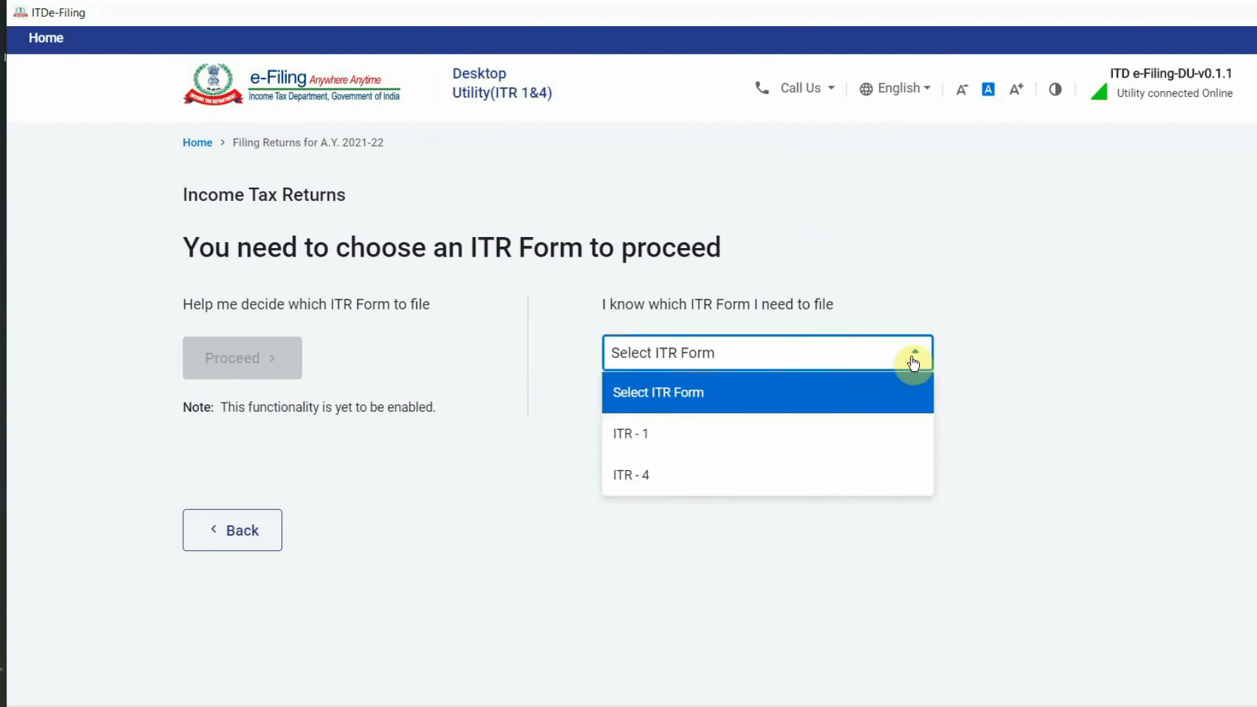
click(632, 437)
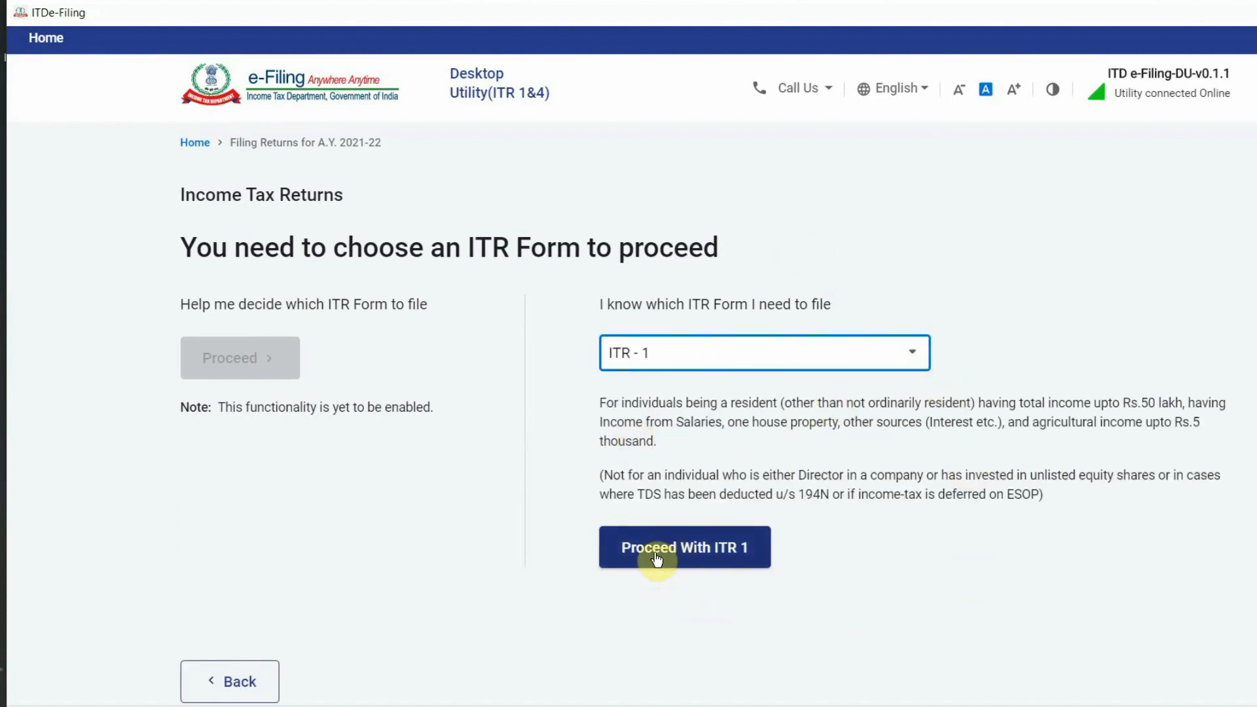
click(701, 554)
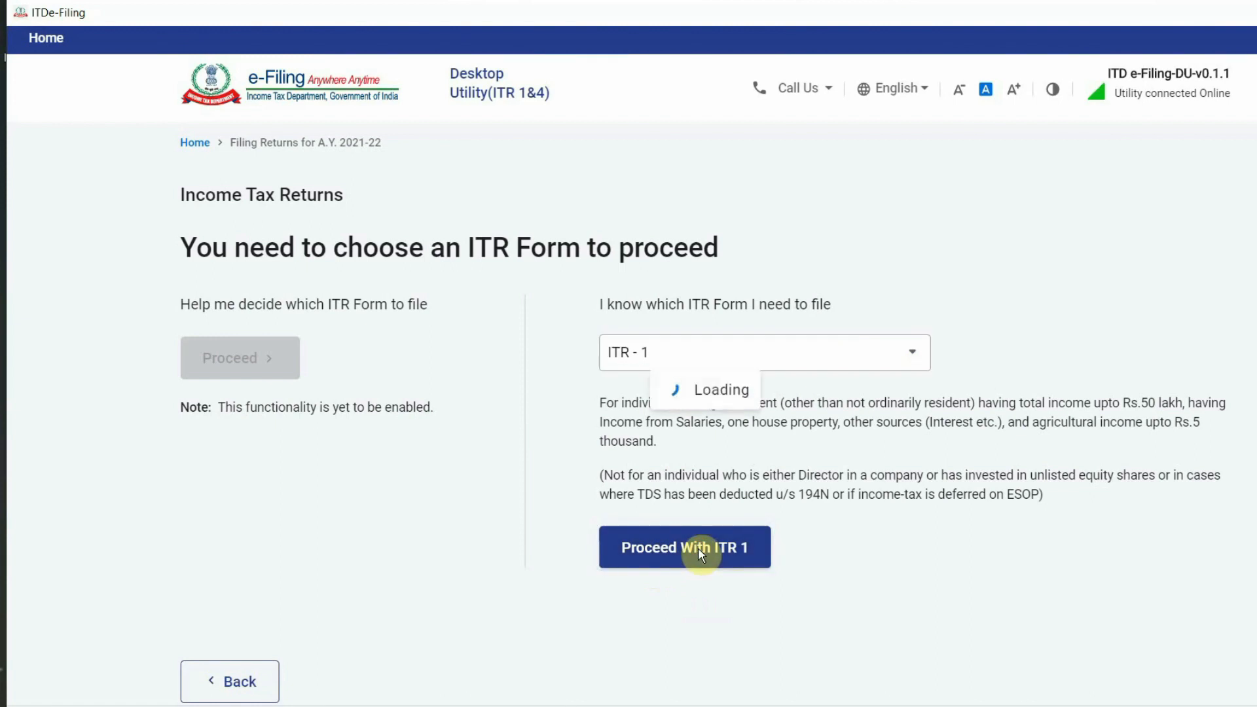
- Give "Taxable income is more than basic exemption limit" as the filing reason, continue, and dismiss the pre-fill notice
scroll(371, 453, down, 3)
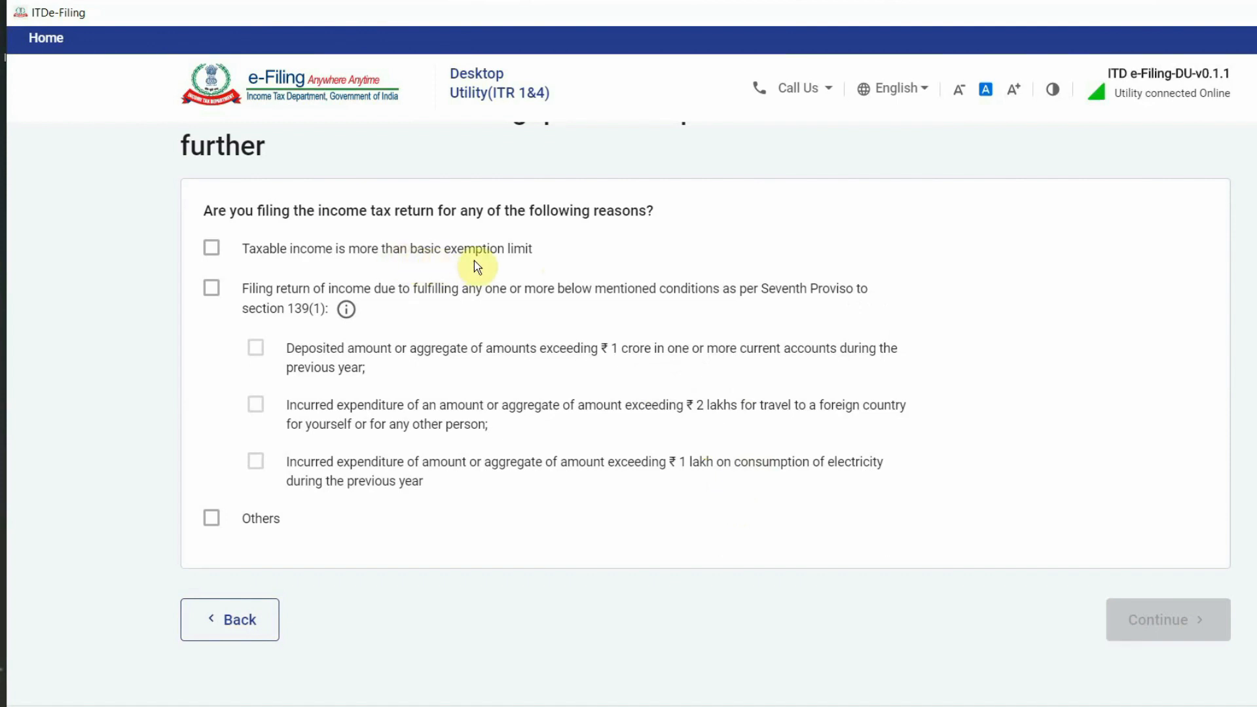
click(530, 261)
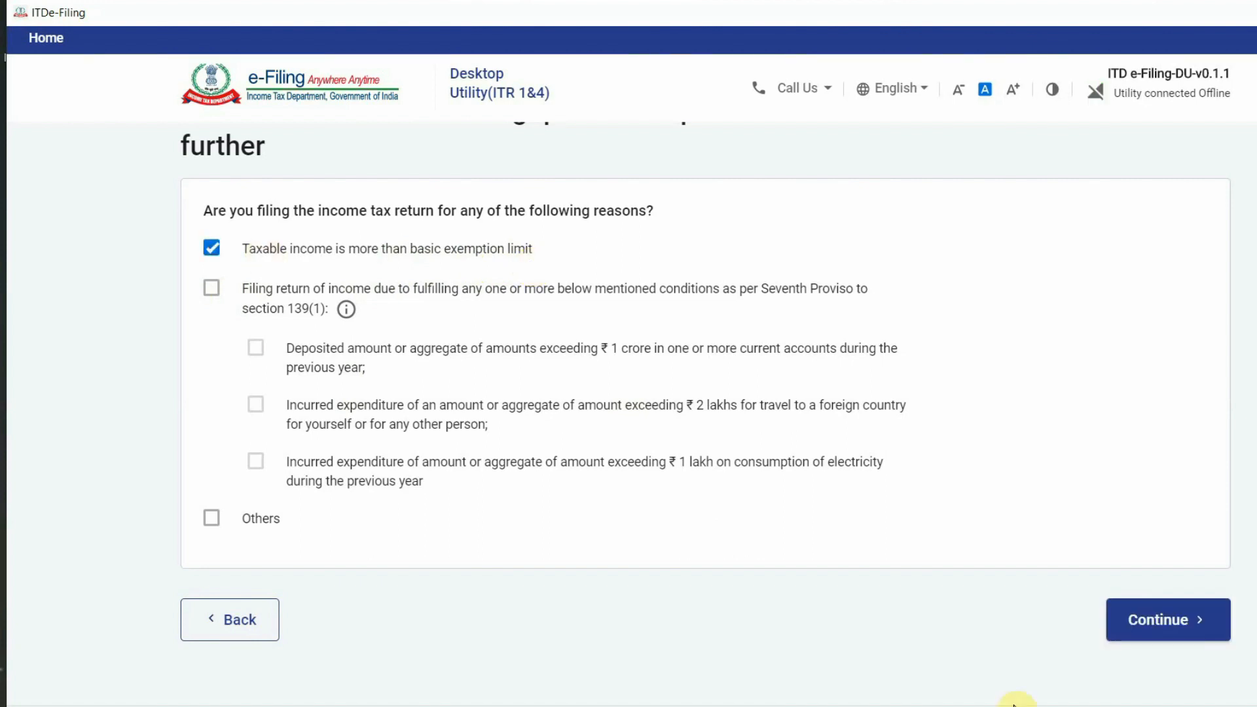
click(1160, 624)
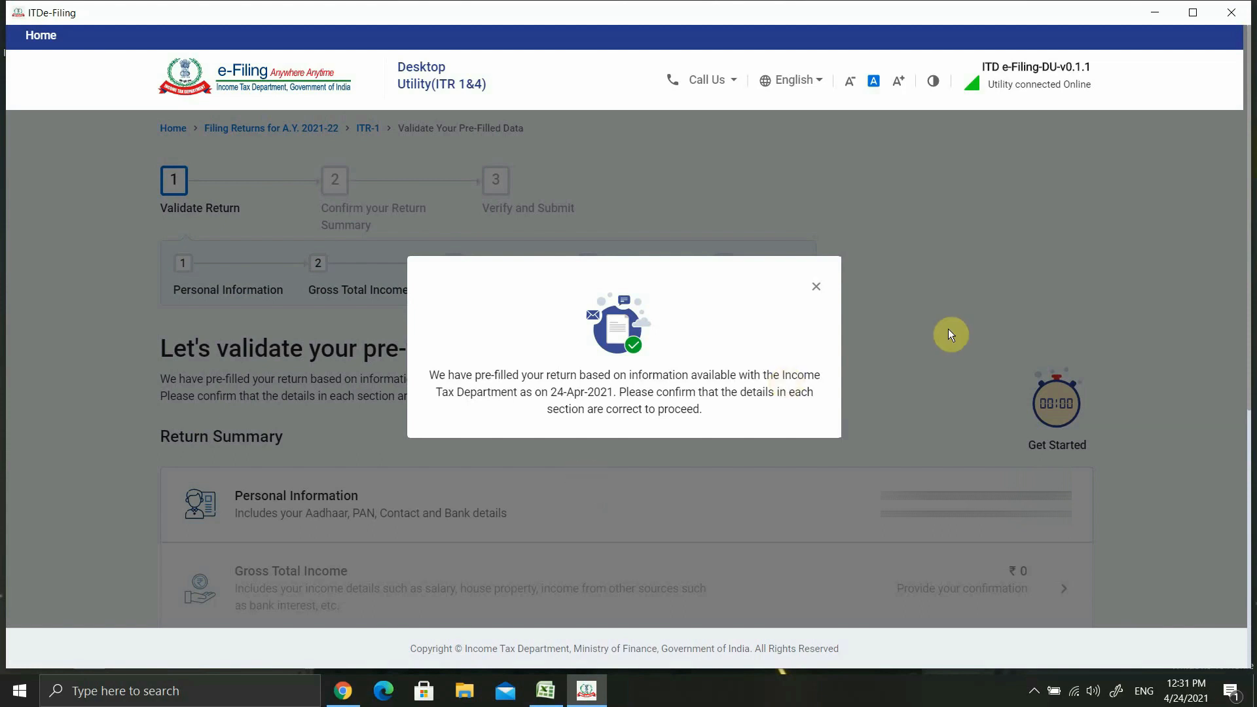
click(815, 286)
- Review the sections of the Return Summary and open Personal Information for verification
scroll(259, 263, down, 3)
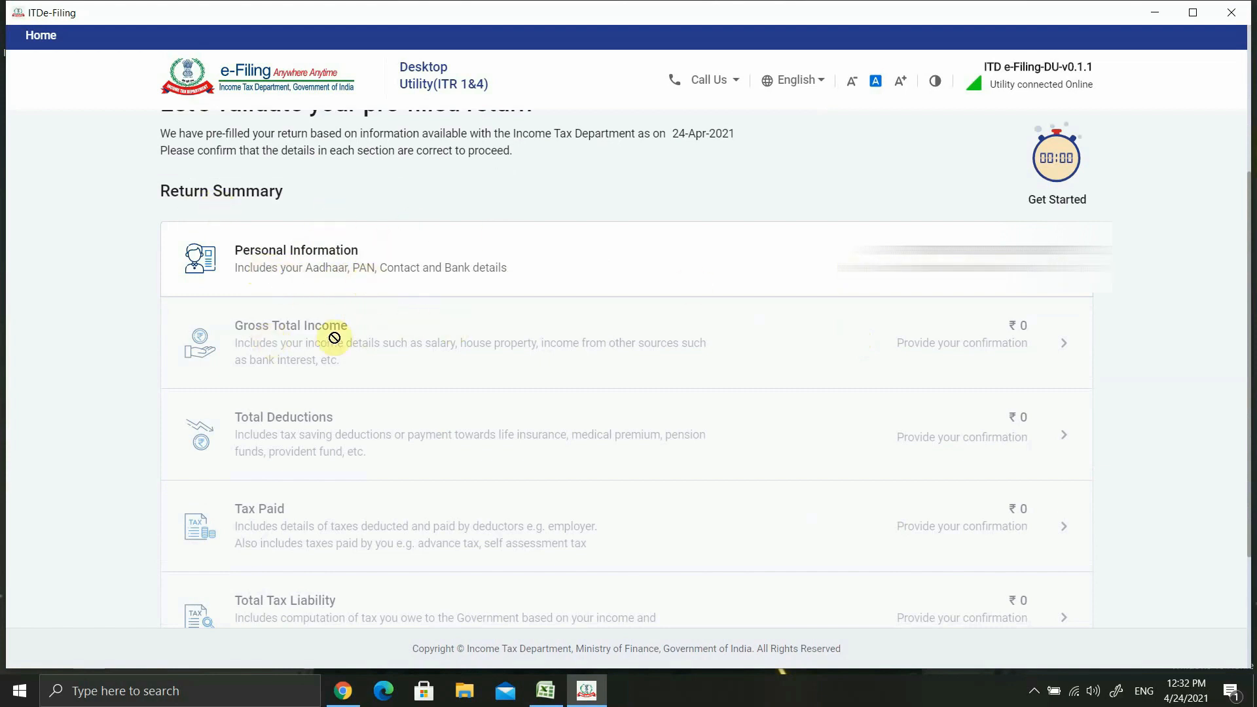
scroll(390, 432, down, 2)
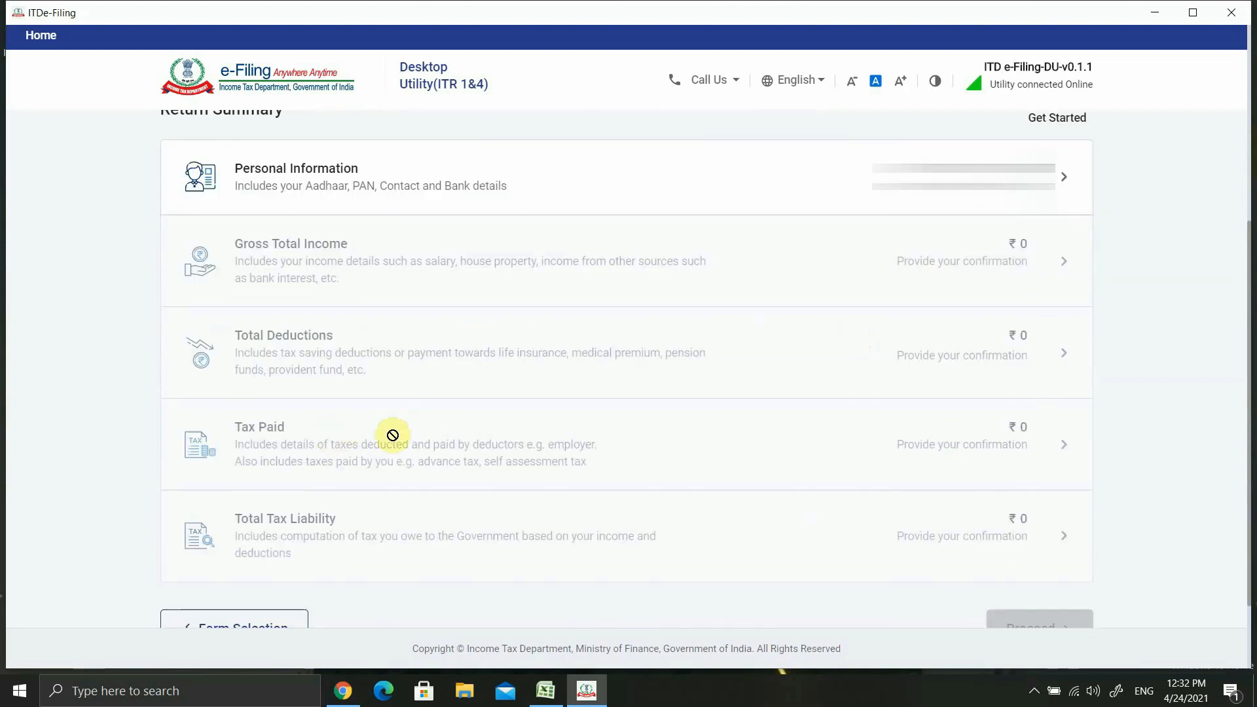
scroll(304, 521, down, 2)
scroll(373, 509, up, 4)
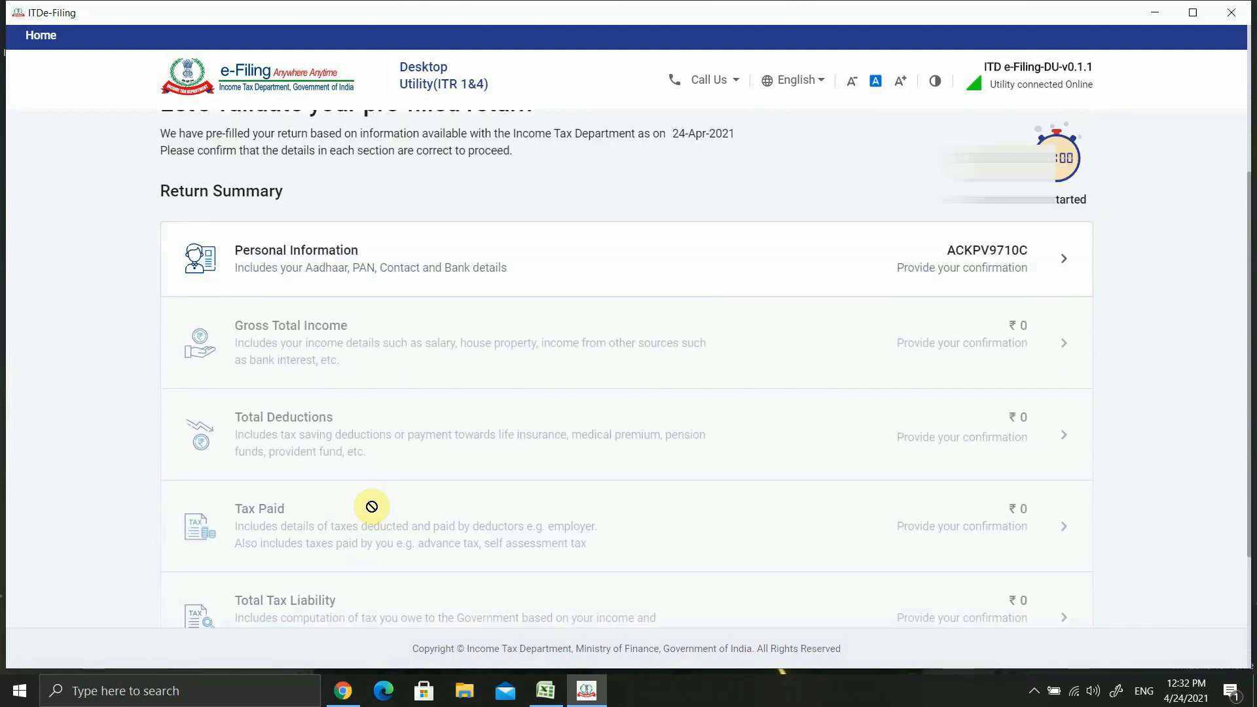
scroll(373, 508, down, 2)
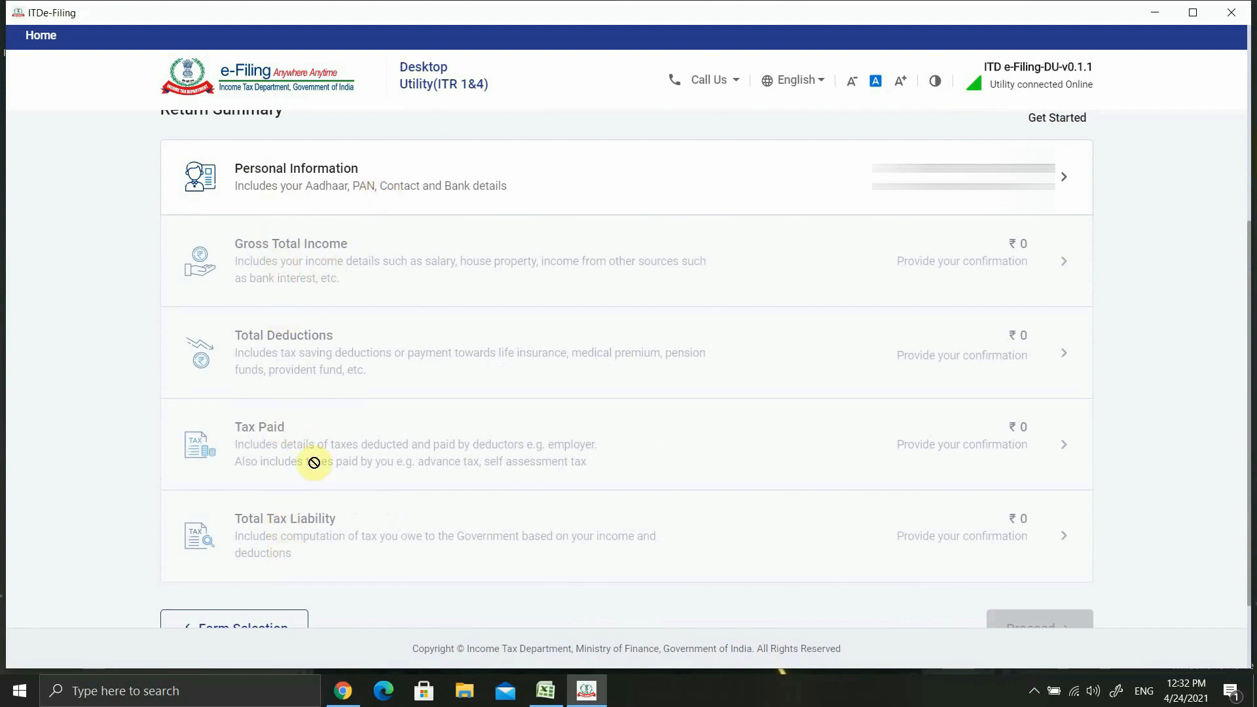
scroll(393, 314, up, 3)
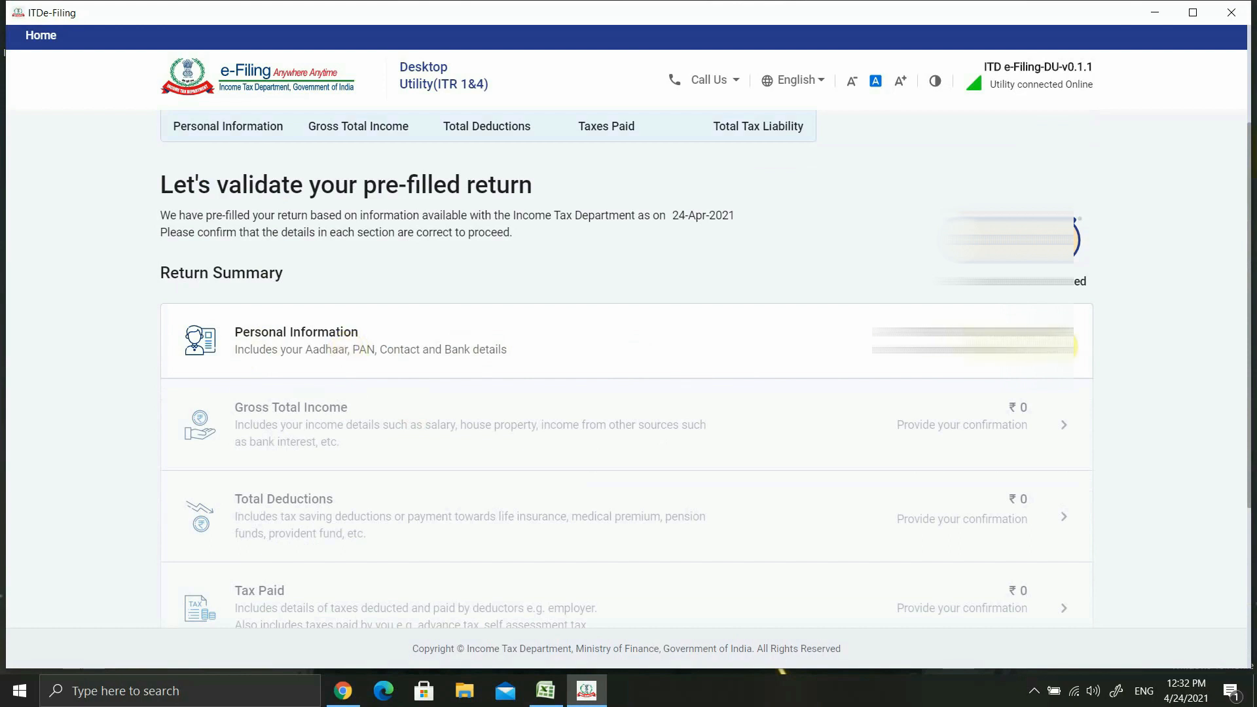
click(439, 343)
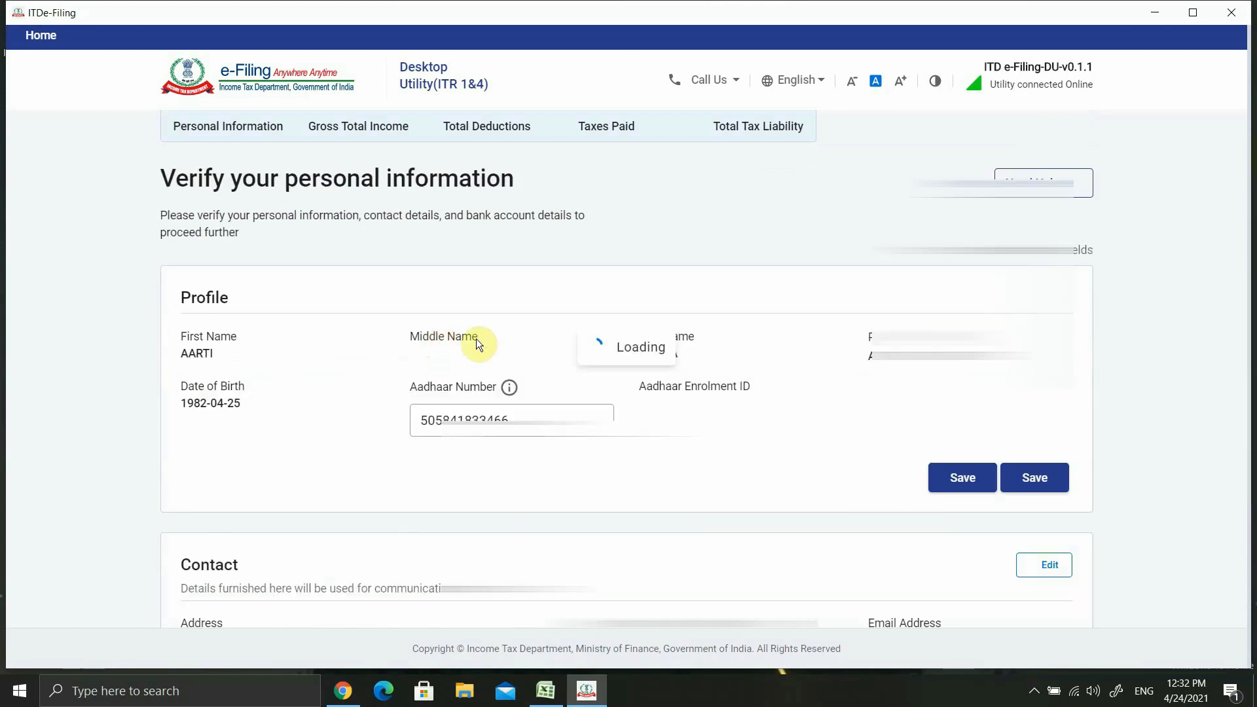
- Check the profile and contact details and set the Nature of Employment to Others
scroll(276, 255, down, 3)
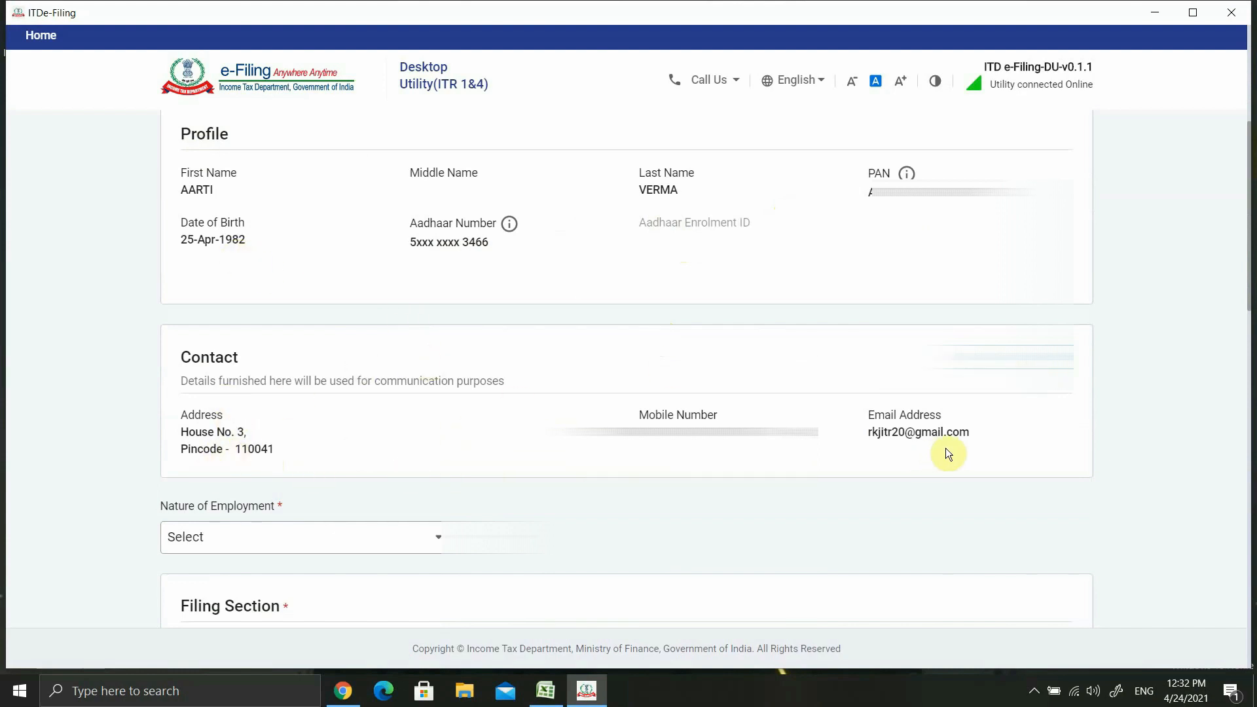
scroll(947, 451, down, 2)
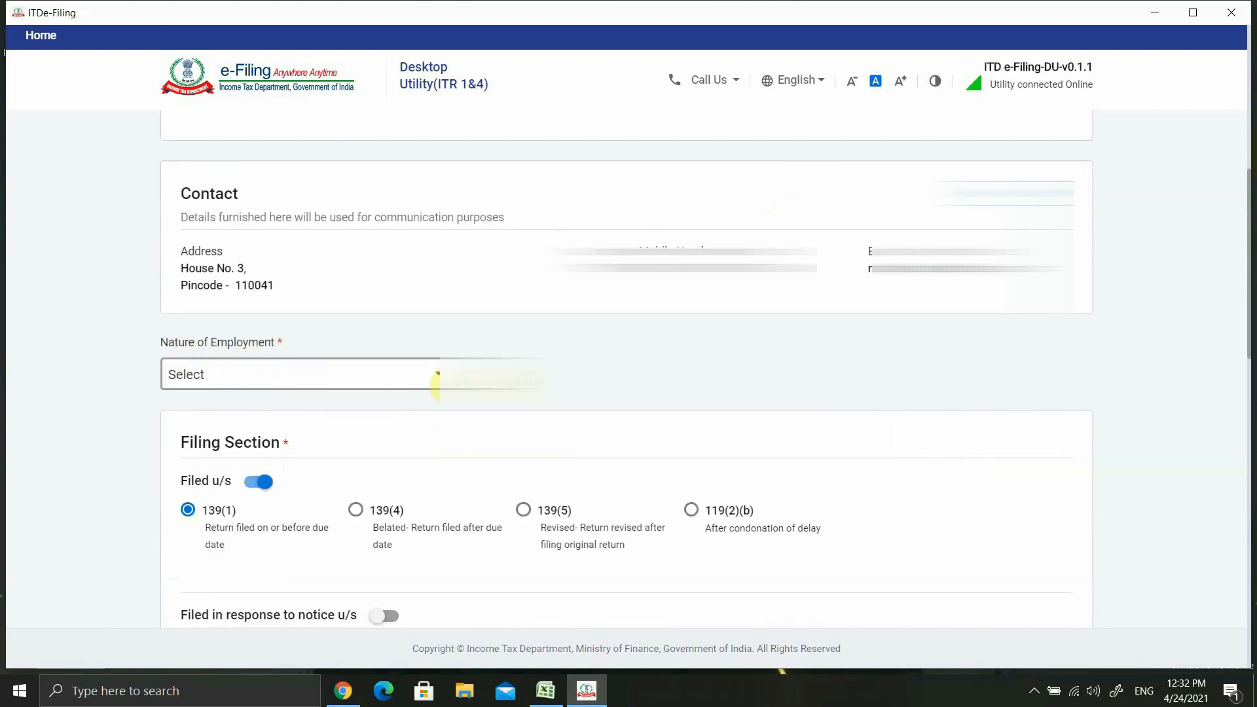
click(438, 380)
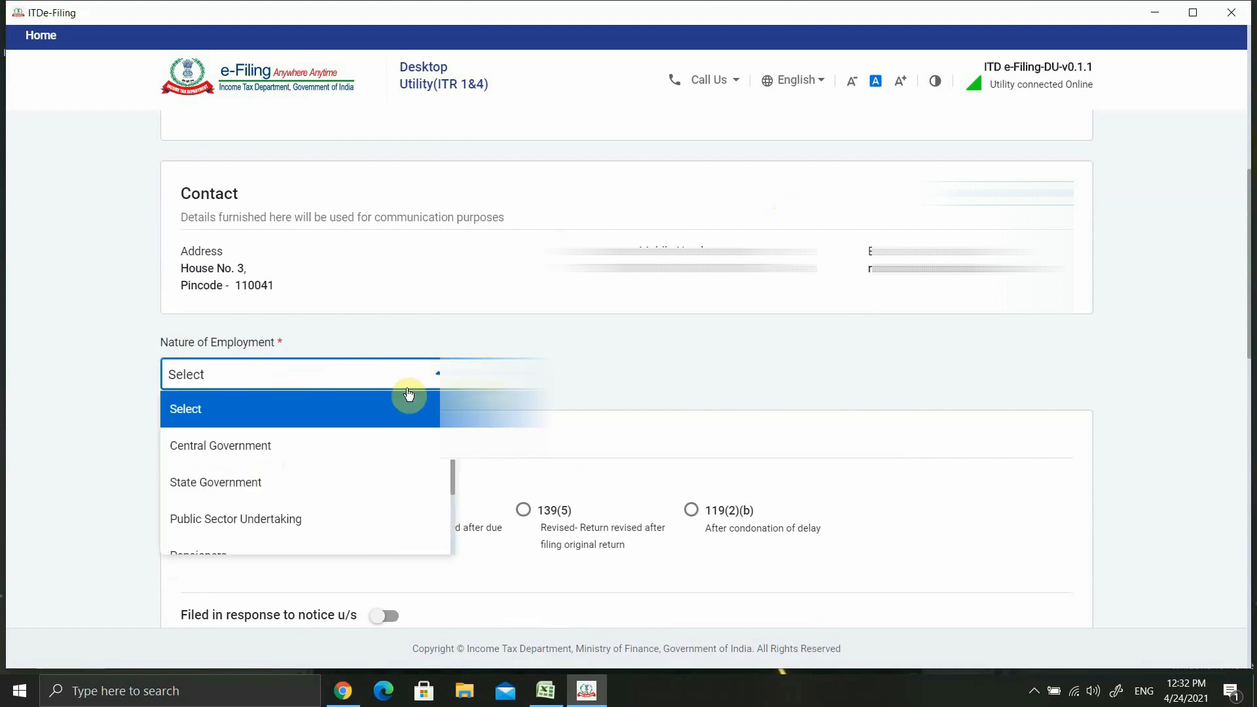
scroll(191, 508, down, 3)
click(197, 504)
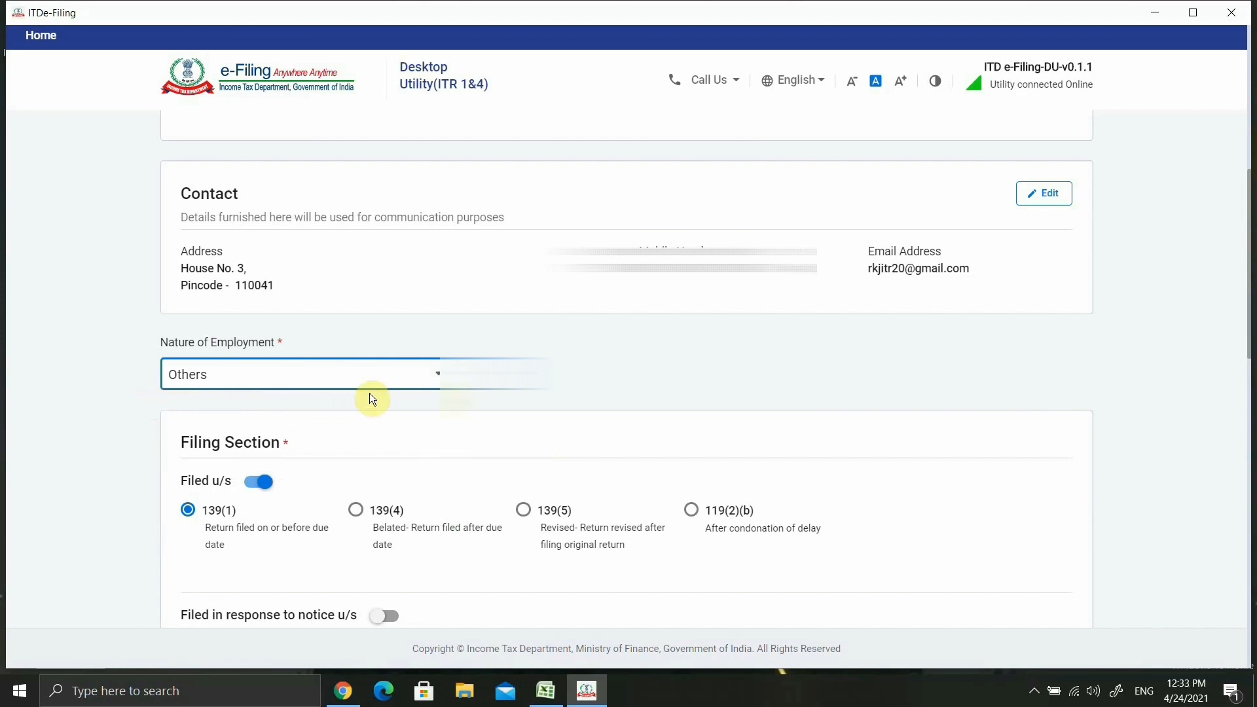
- Examine the other employment categories, the Filing Section options and the question on the new tax regime u/s 115BAC
click(434, 383)
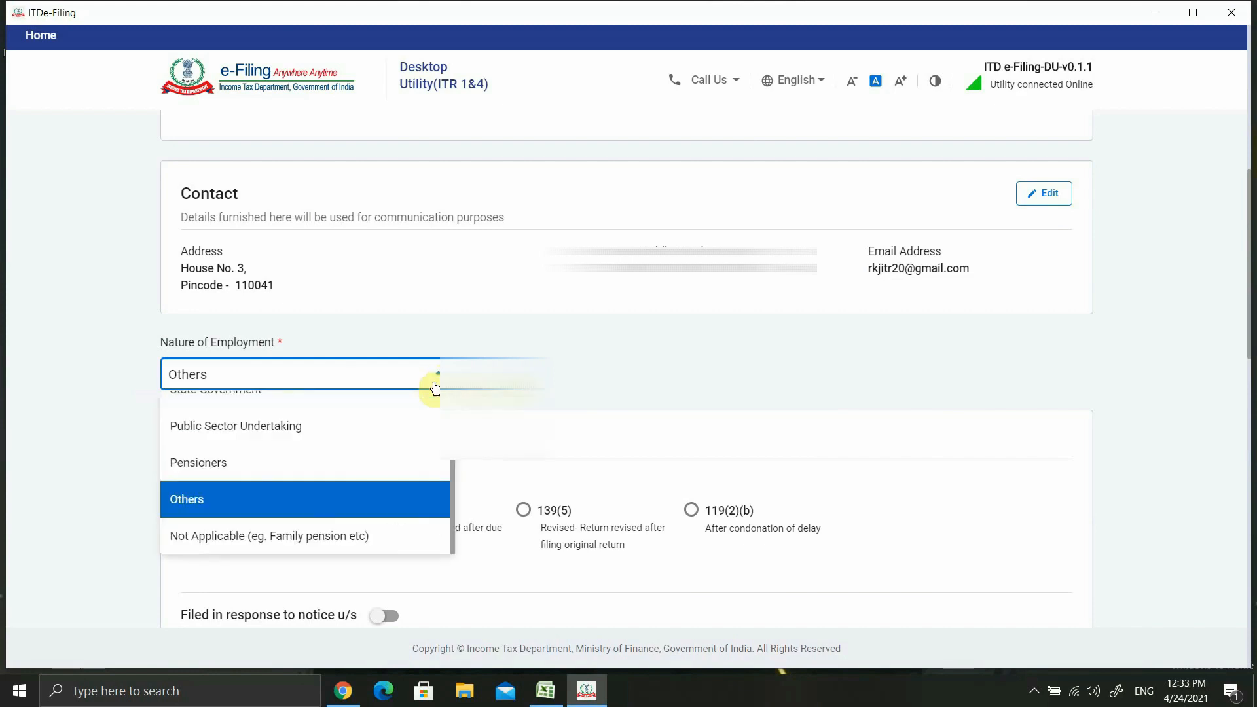
scroll(407, 435, up, 3)
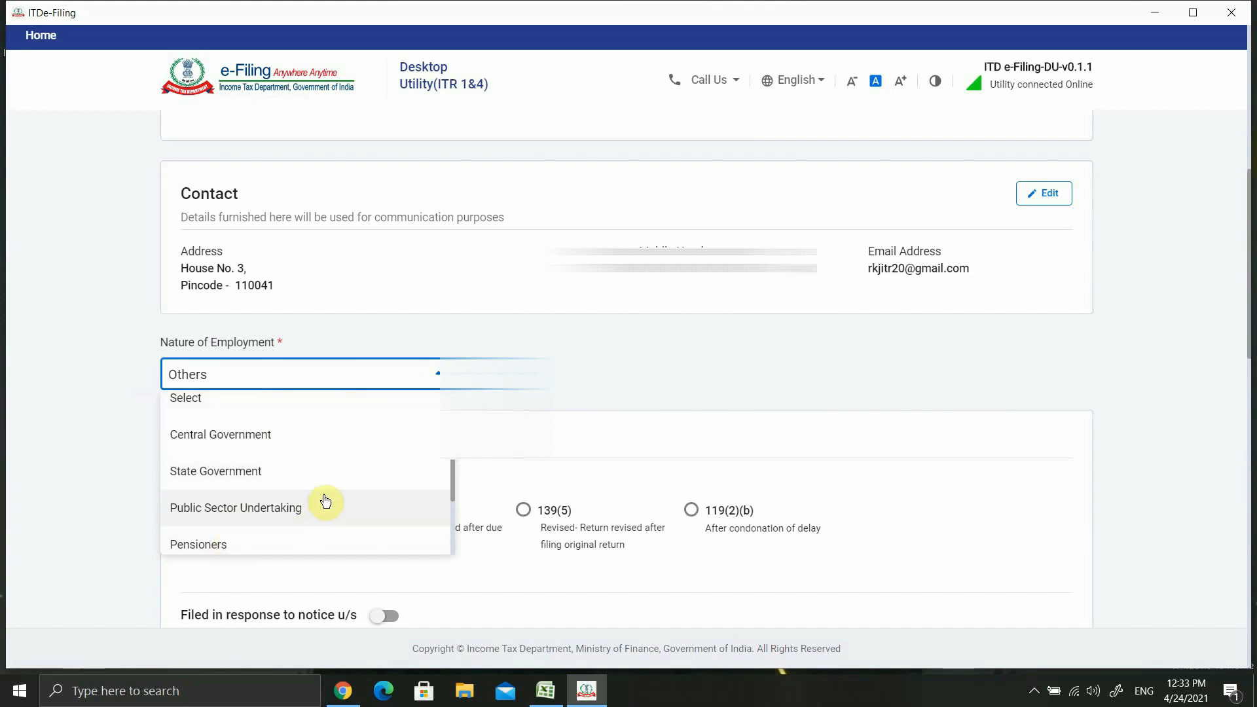
scroll(247, 340, down, 2)
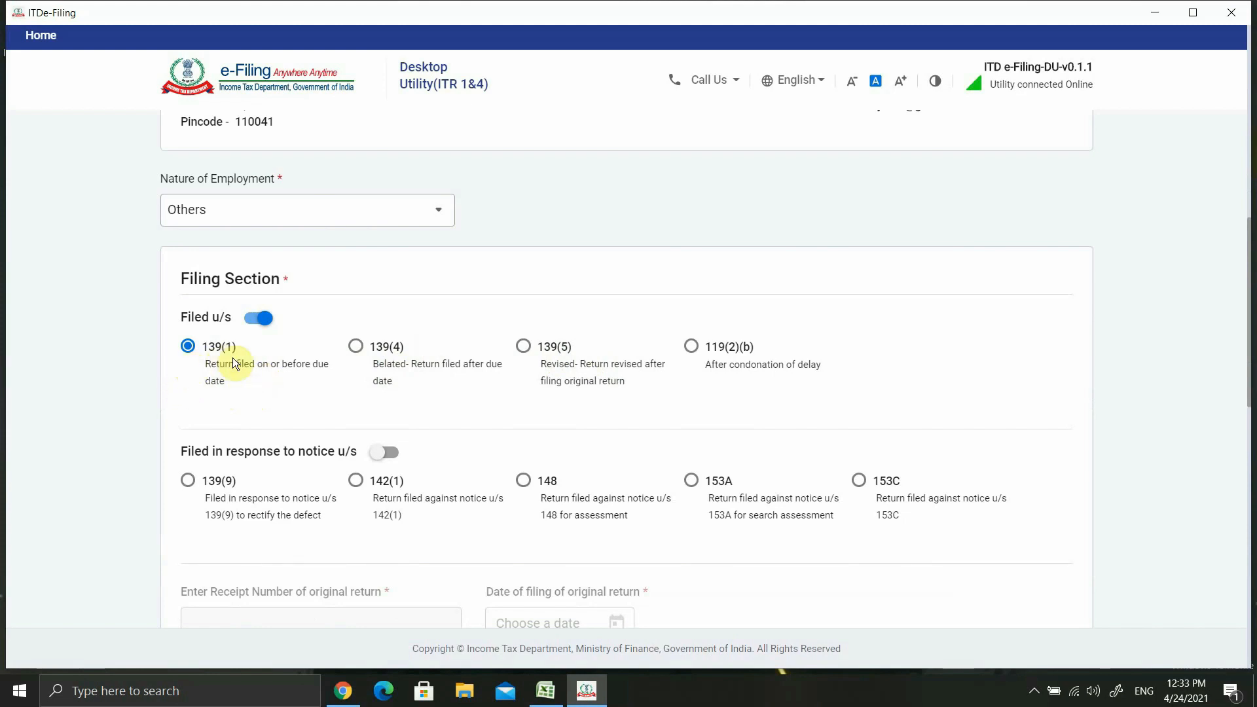
scroll(351, 406, down, 1)
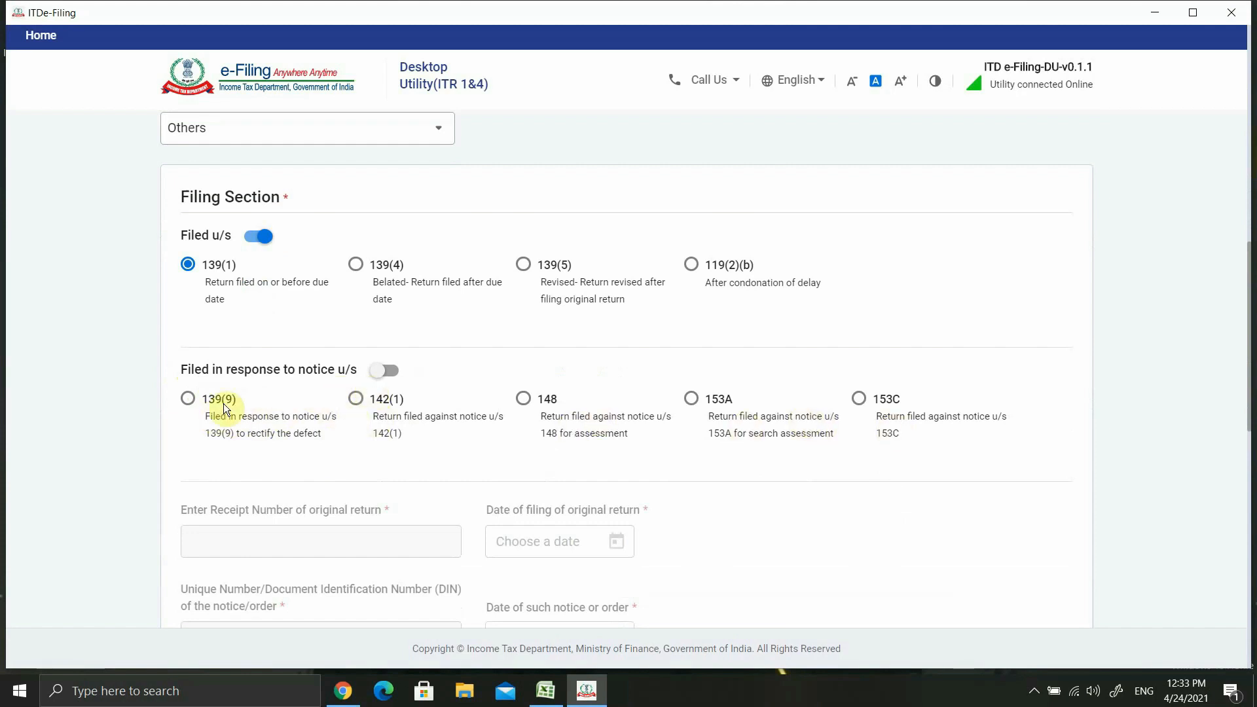
scroll(681, 406, down, 4)
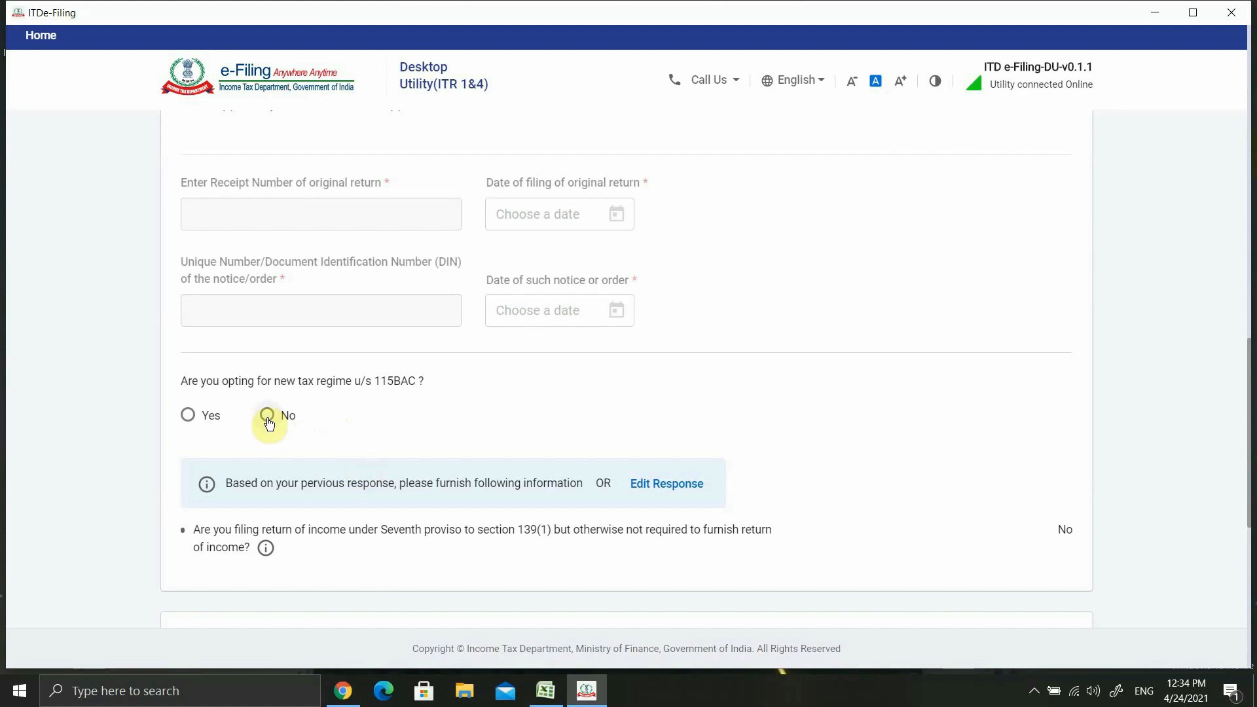
- Add a bank account with IFS code ICIC0002354 and the taxpayer's account number, and have the refund credited to it
scroll(619, 364, down, 6)
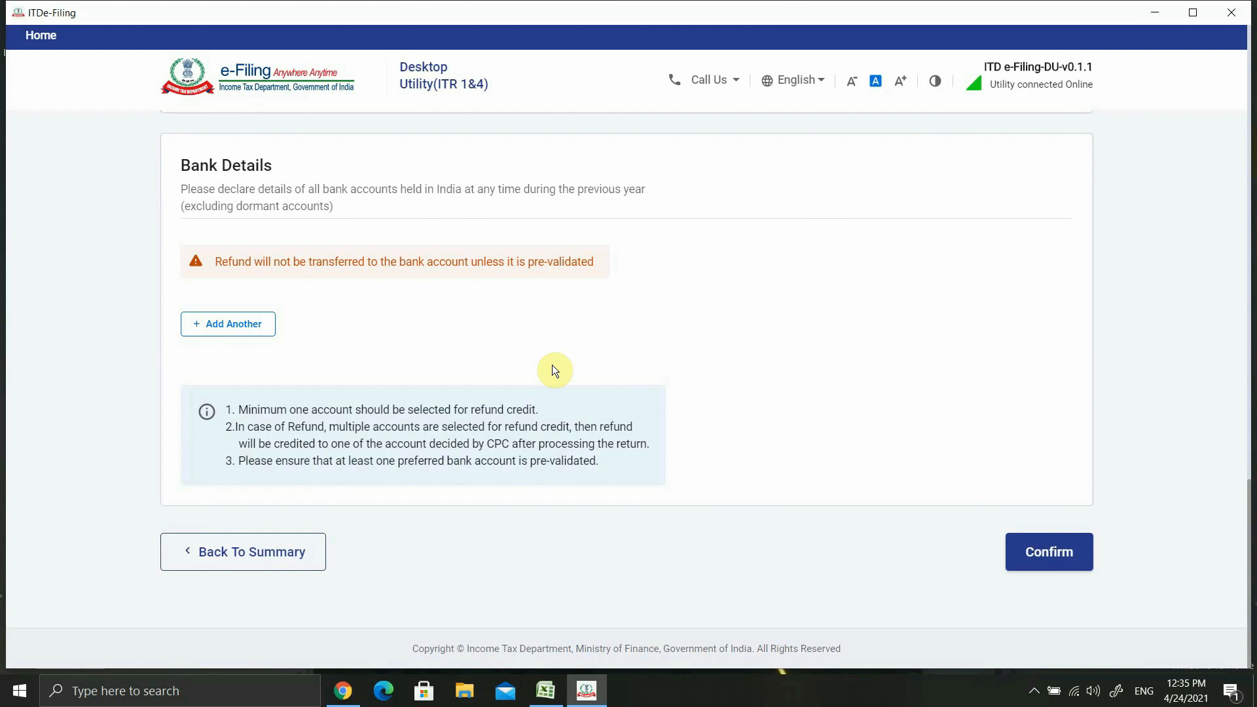
click(219, 326)
click(298, 337)
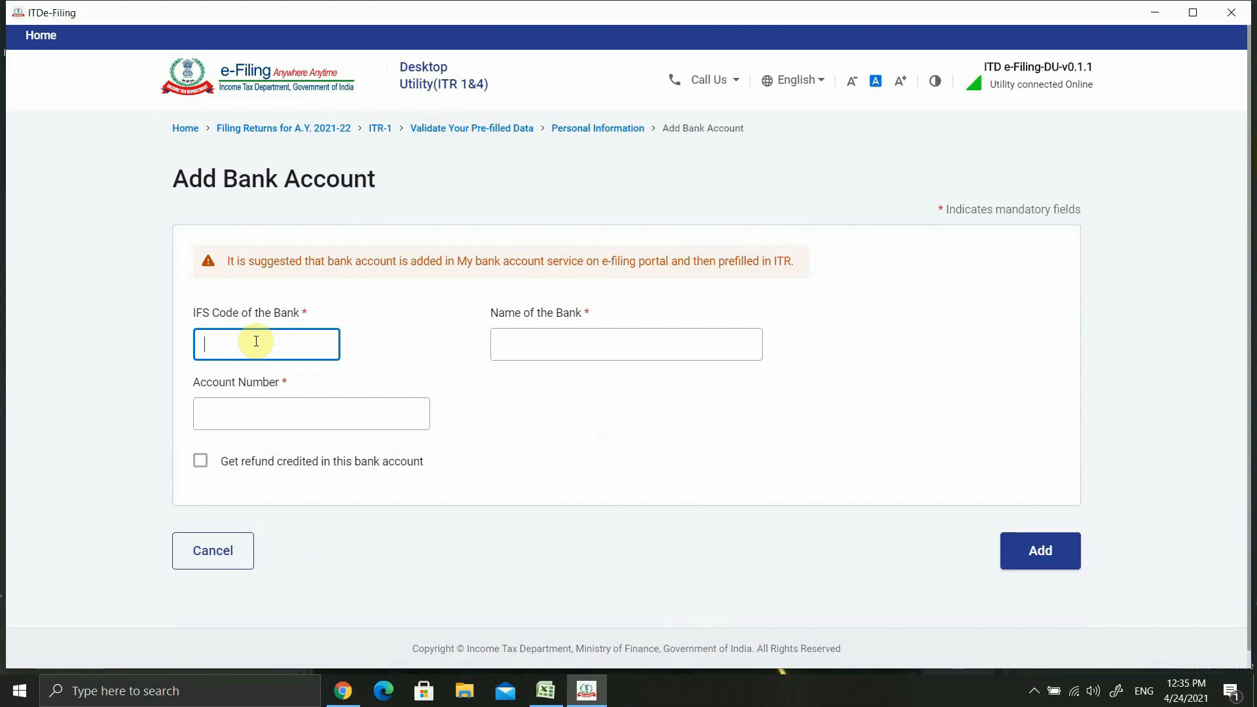
text(ICIC0002354)
click(456, 366)
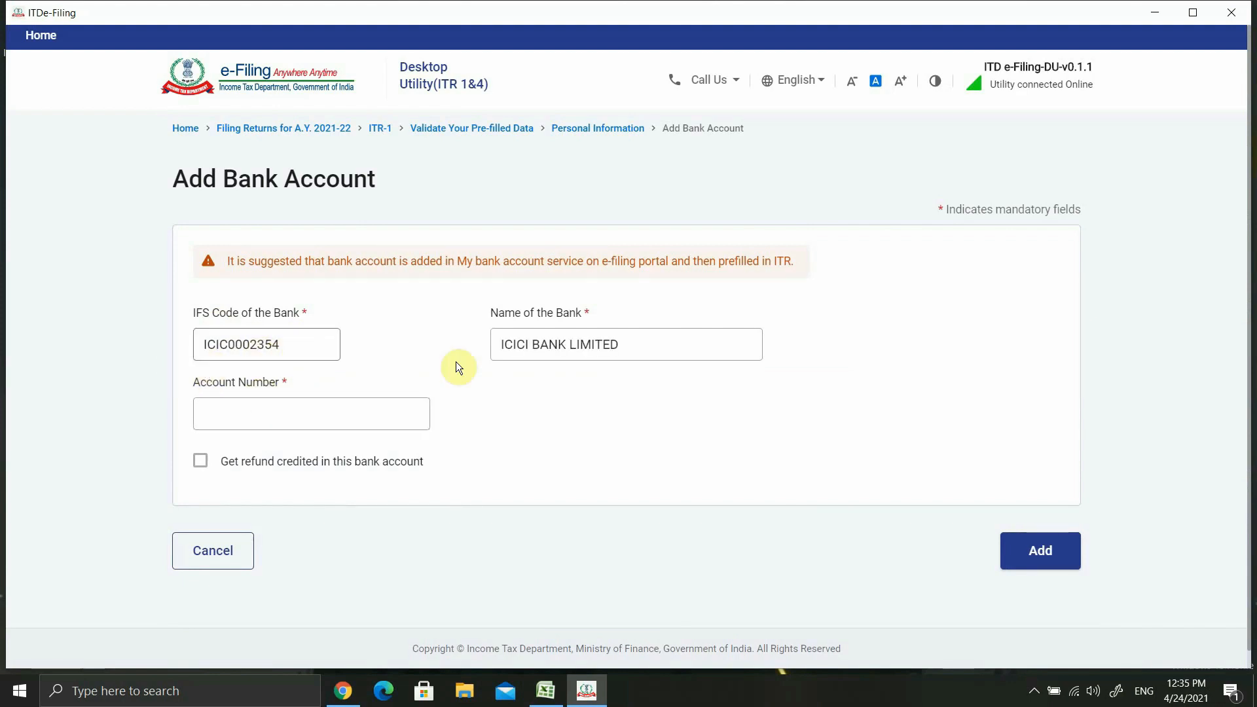
click(555, 353)
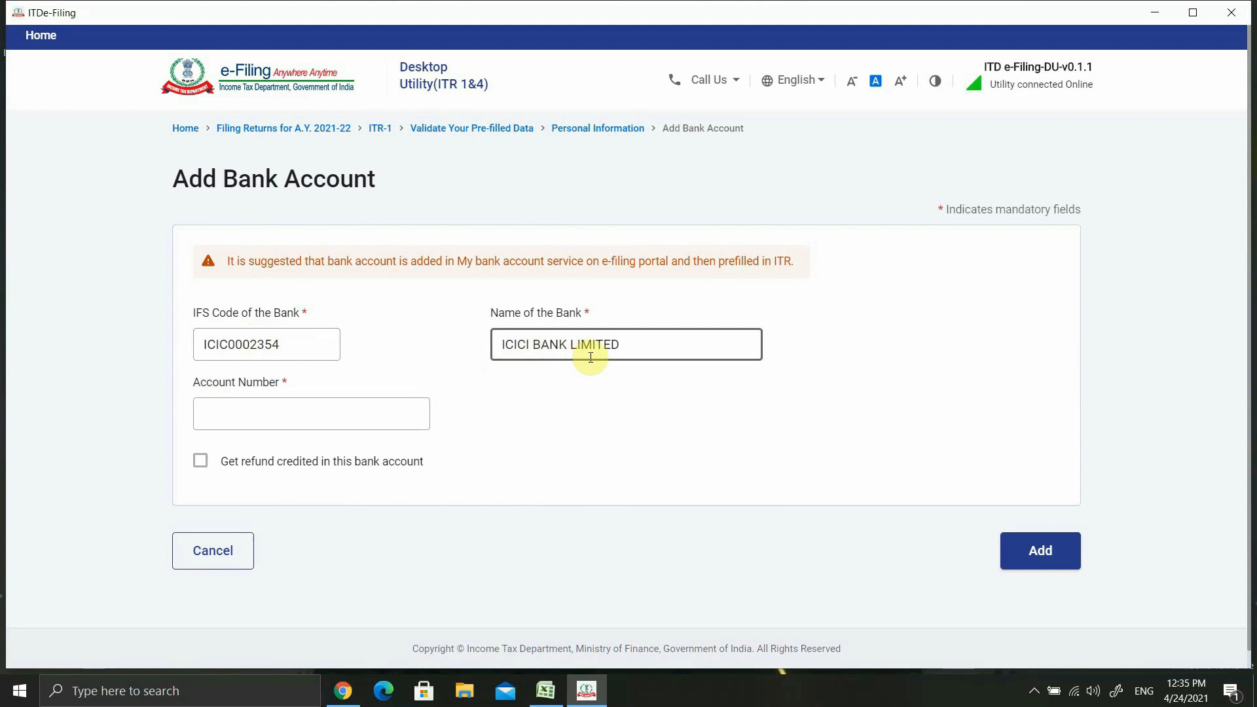
click(272, 416)
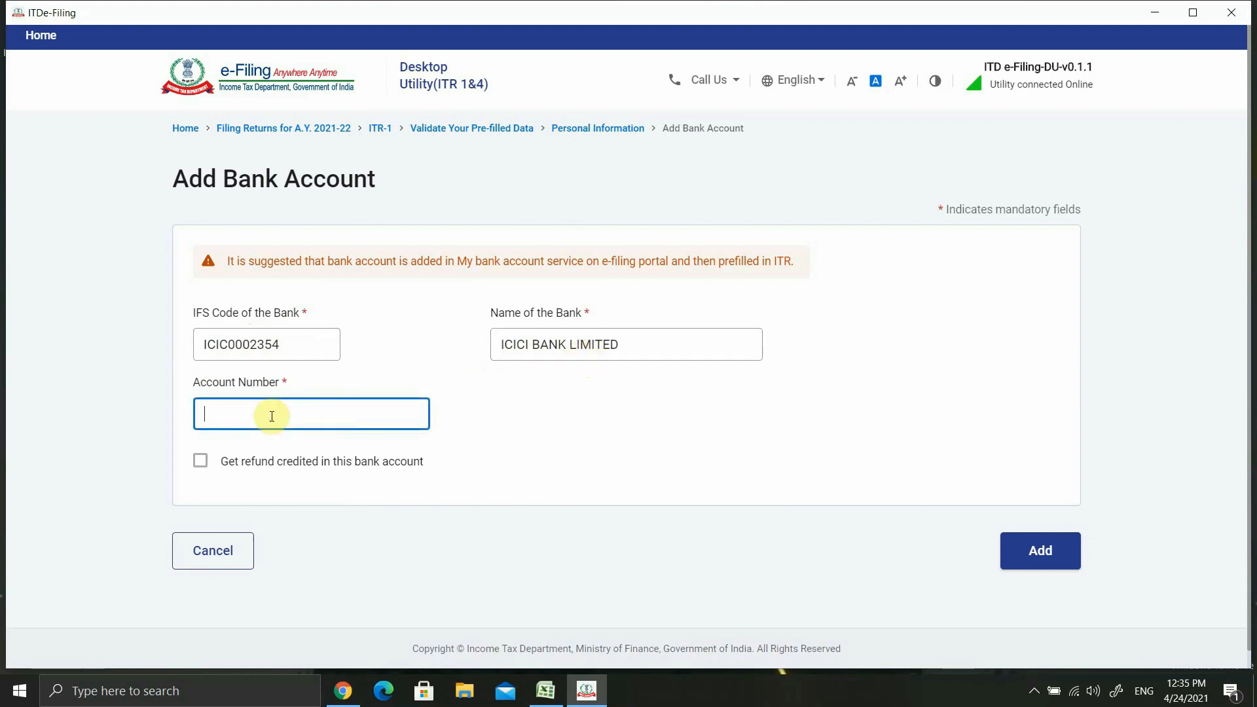
key(ctrl+v)
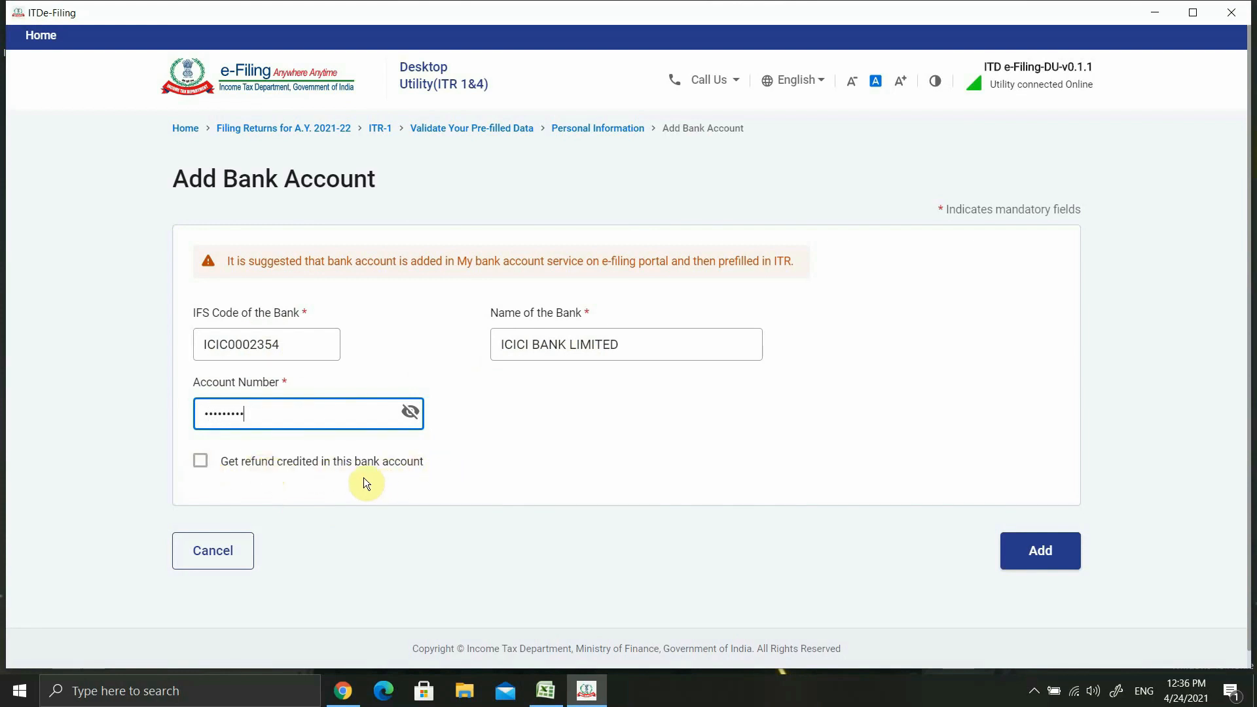
click(200, 465)
click(1036, 556)
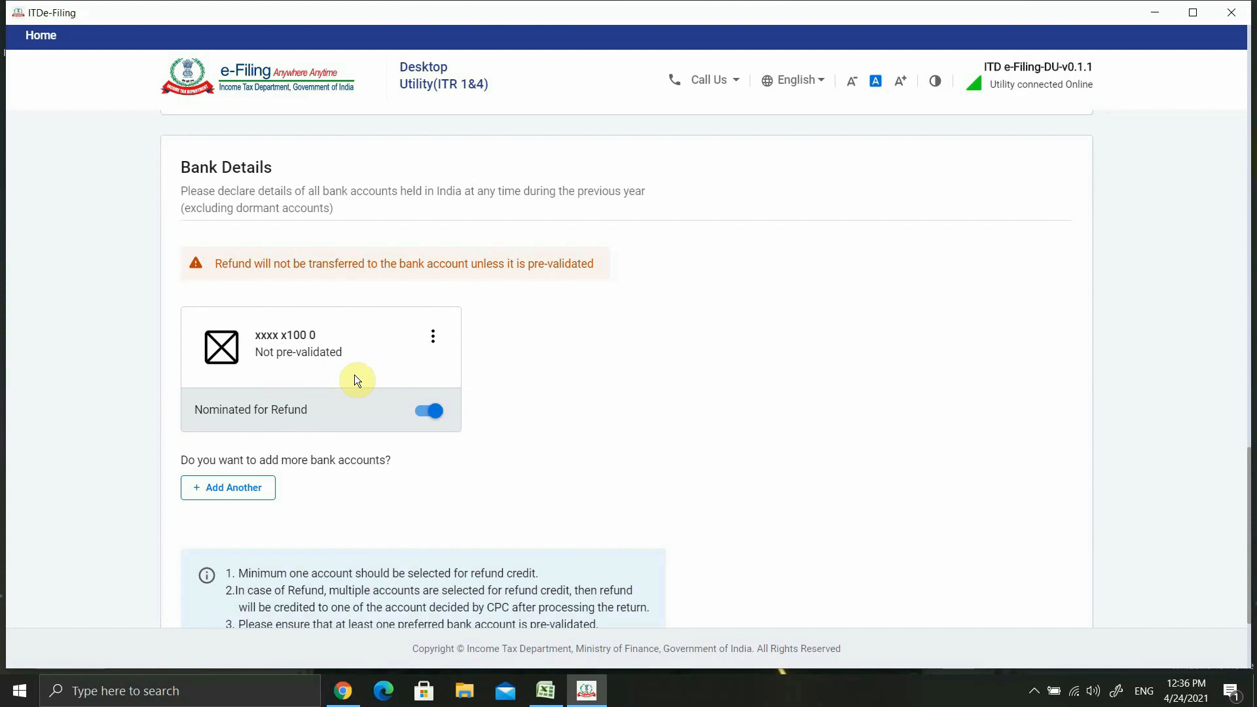
- Confirm the Personal Information section and return to the sections of the Return Summary
scroll(357, 380, down, 3)
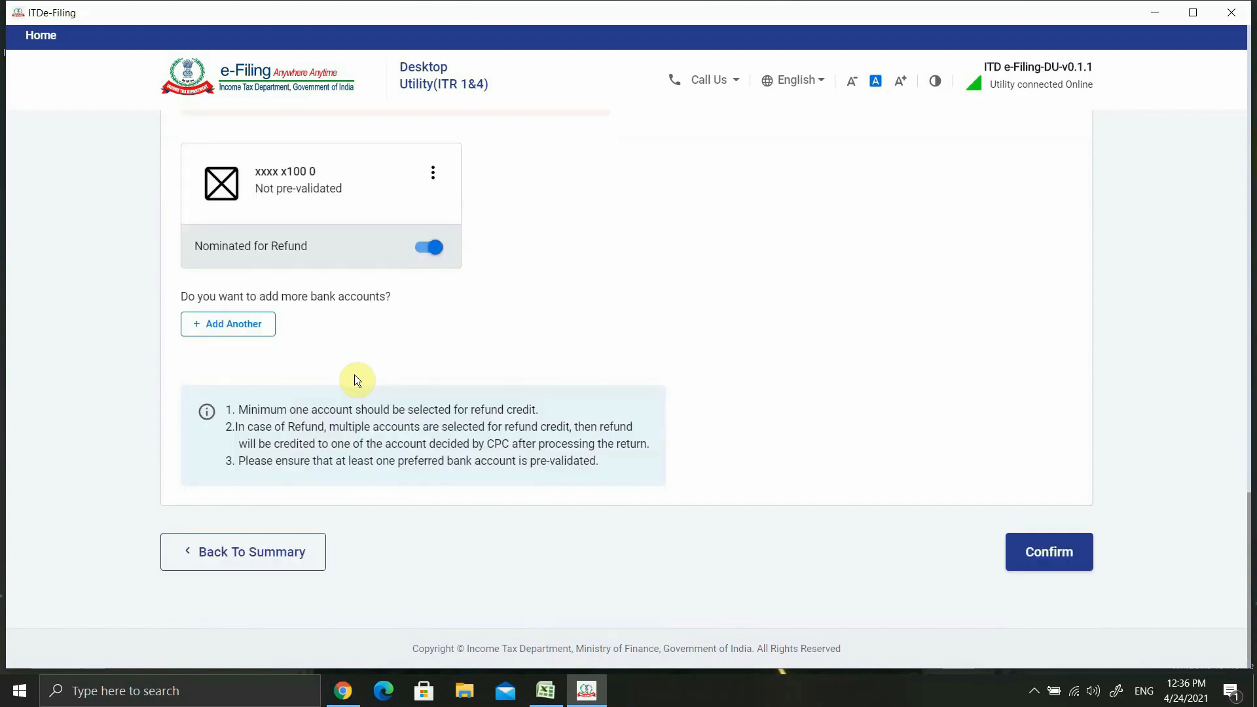
click(1043, 553)
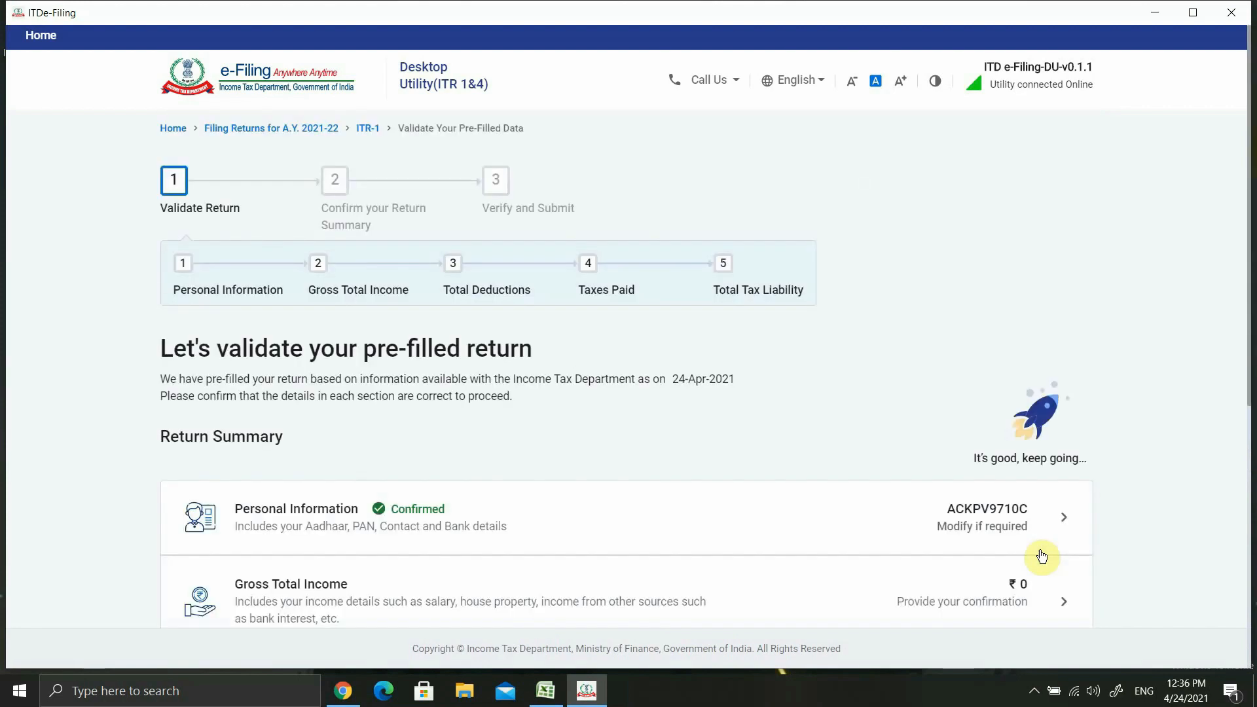
scroll(857, 545, down, 4)
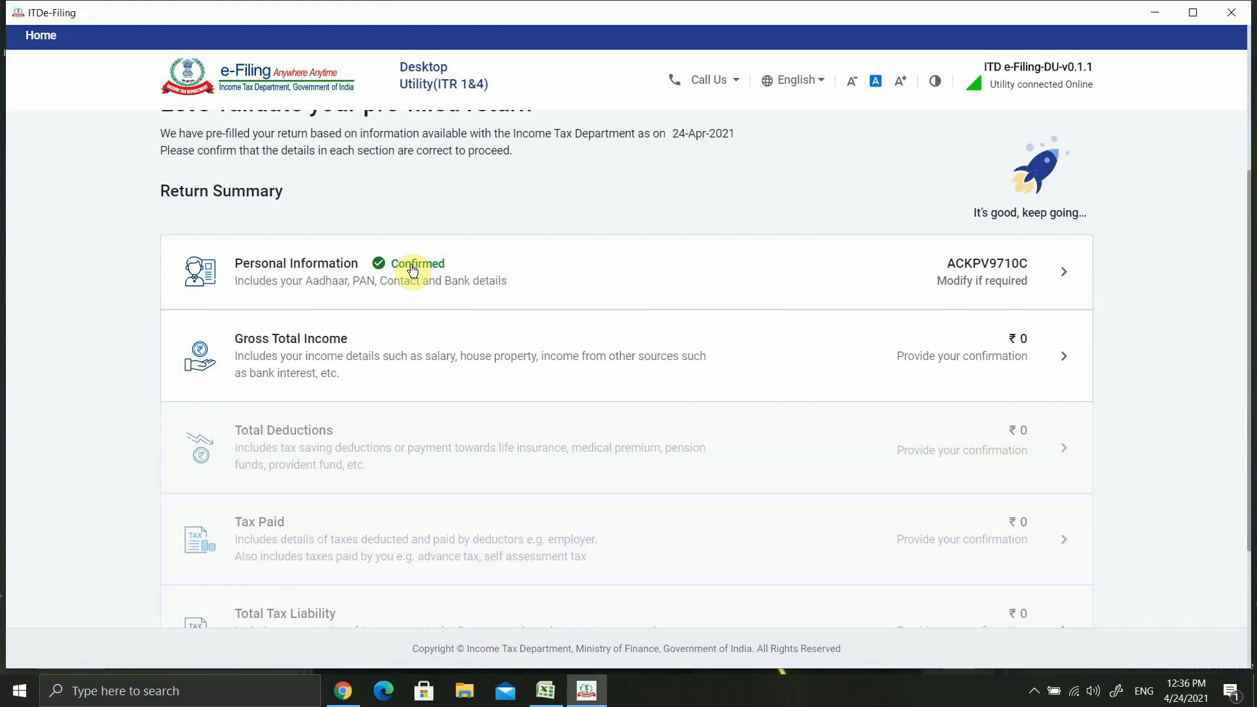
- Open the Gross Total Income section and check the salary and house property details in it
scroll(278, 283, down, 1)
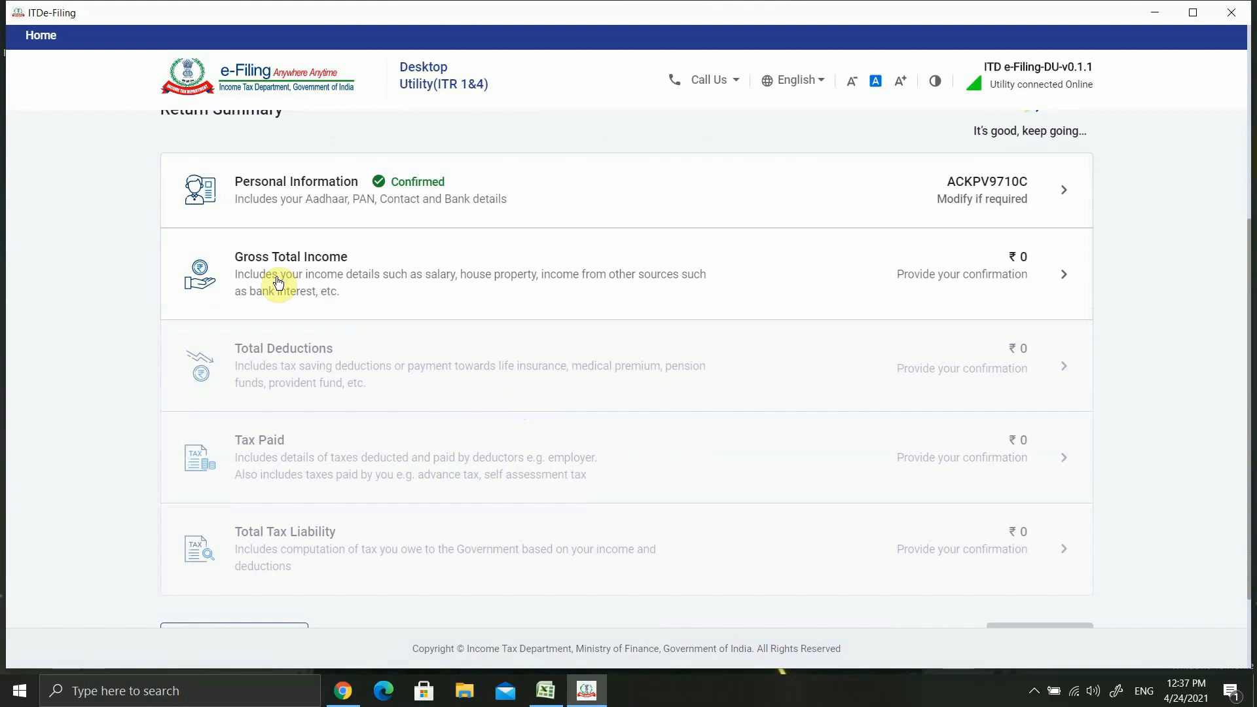
click(314, 271)
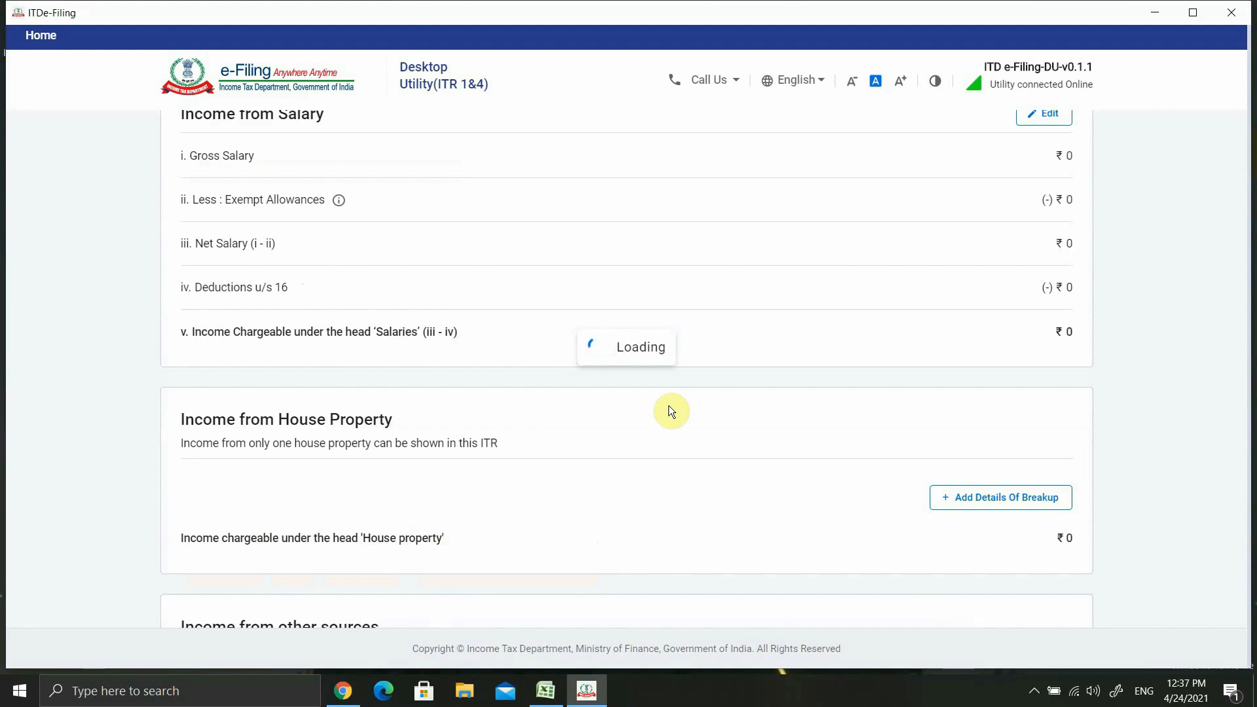
scroll(671, 410, down, 2)
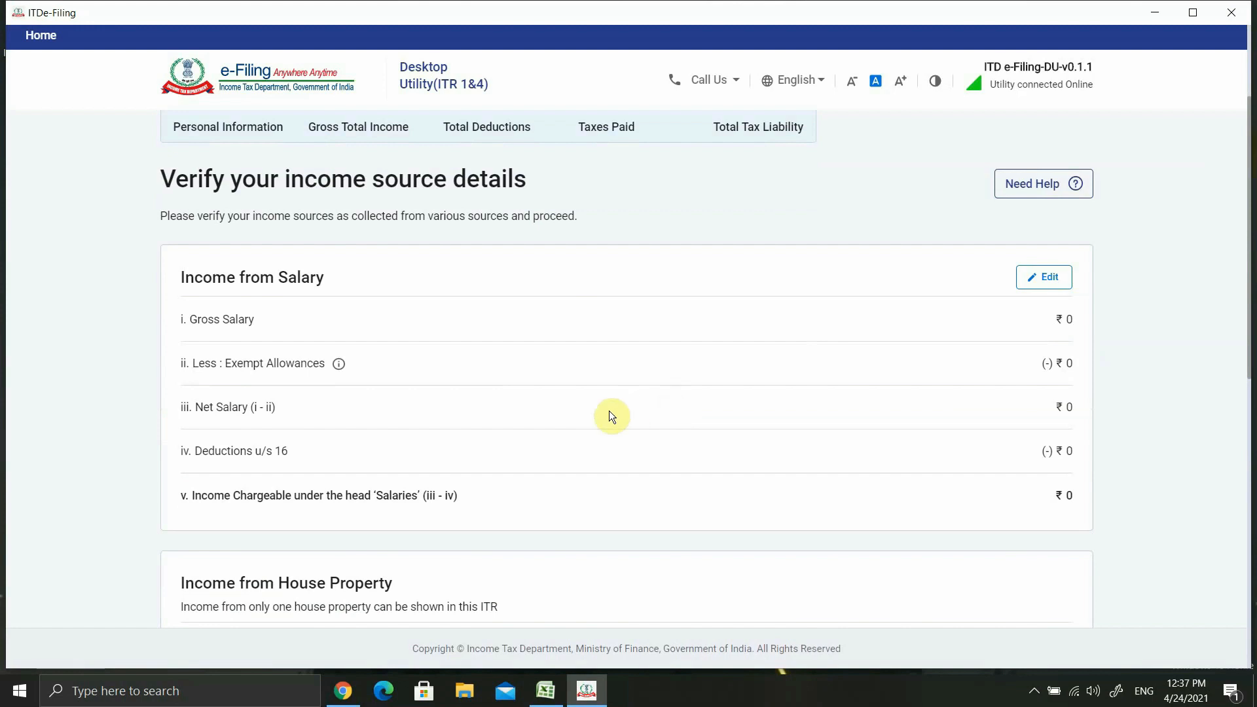
scroll(611, 414, down, 1)
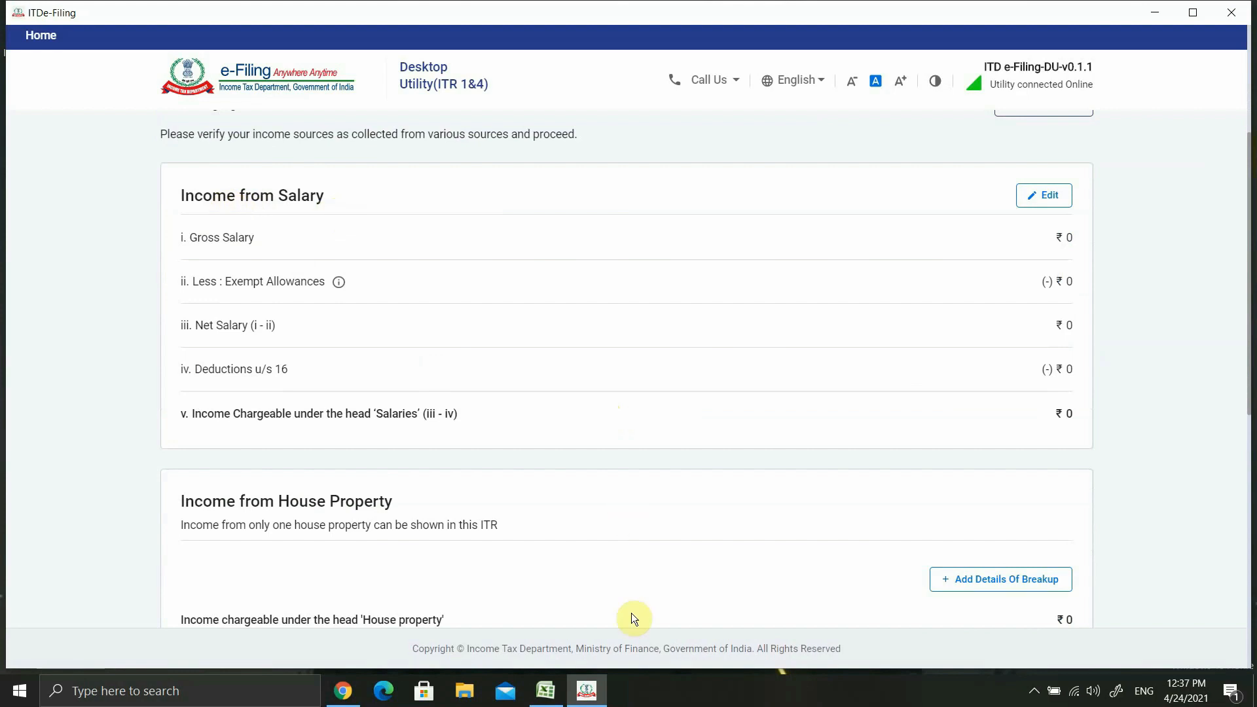
- Get the salary amount from the income details workbook in Excel and enter 6,00,000 as salary as per section 17(1) in the tax utility
click(545, 691)
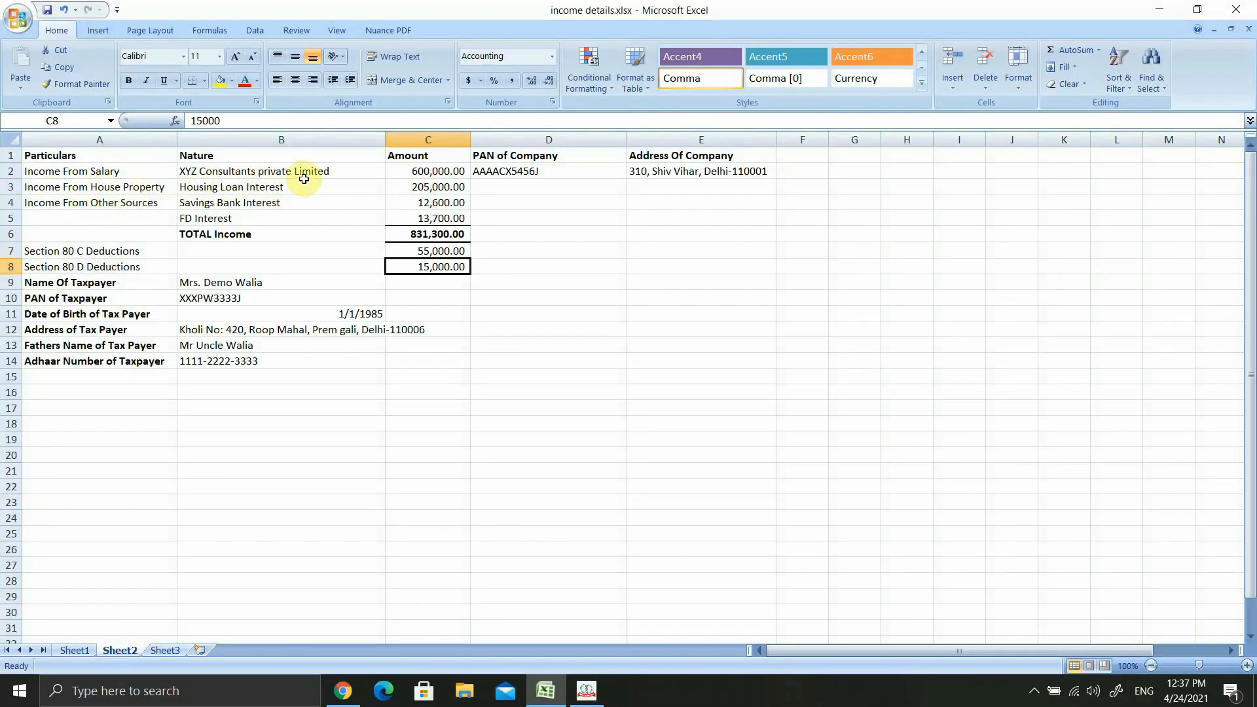
click(426, 175)
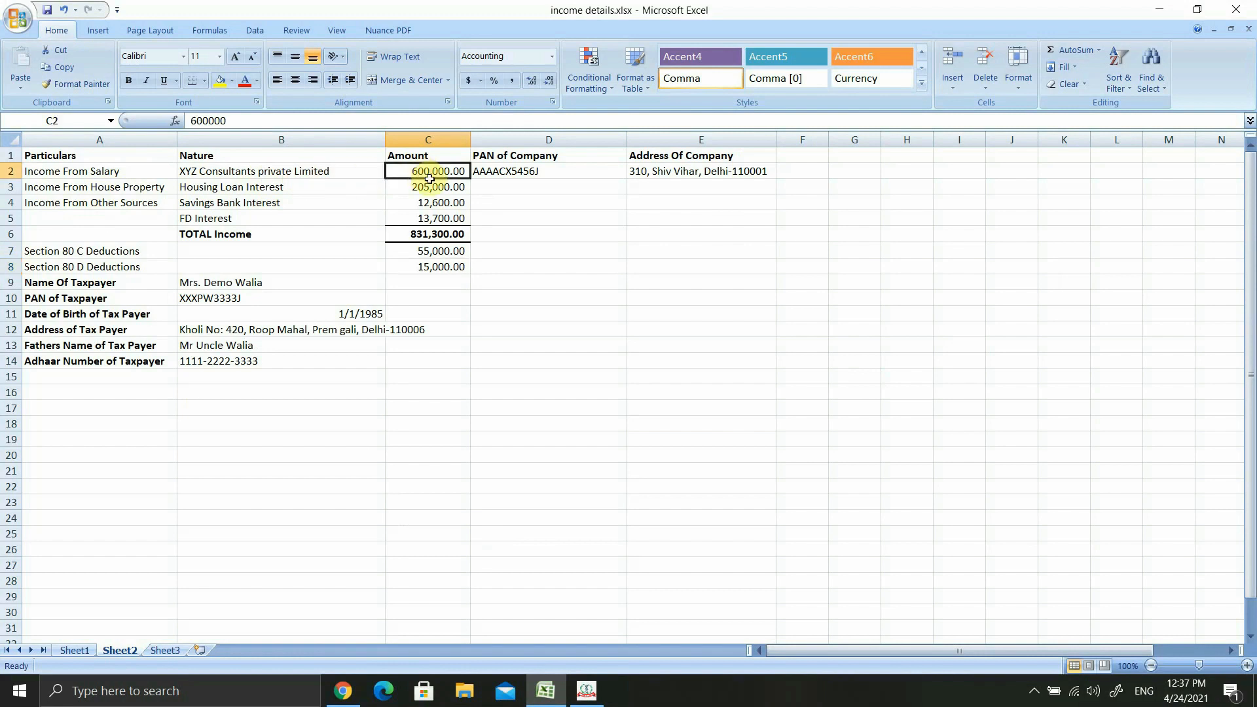
key(ctrl+c)
click(586, 690)
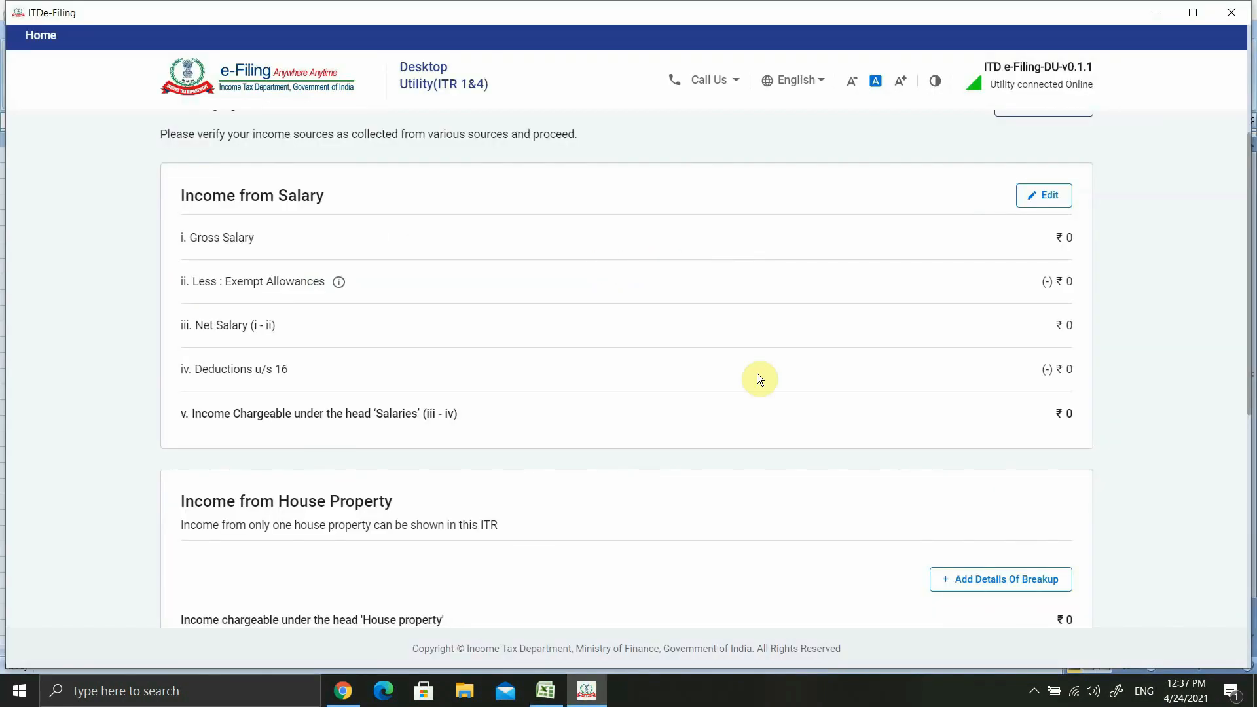
click(1048, 199)
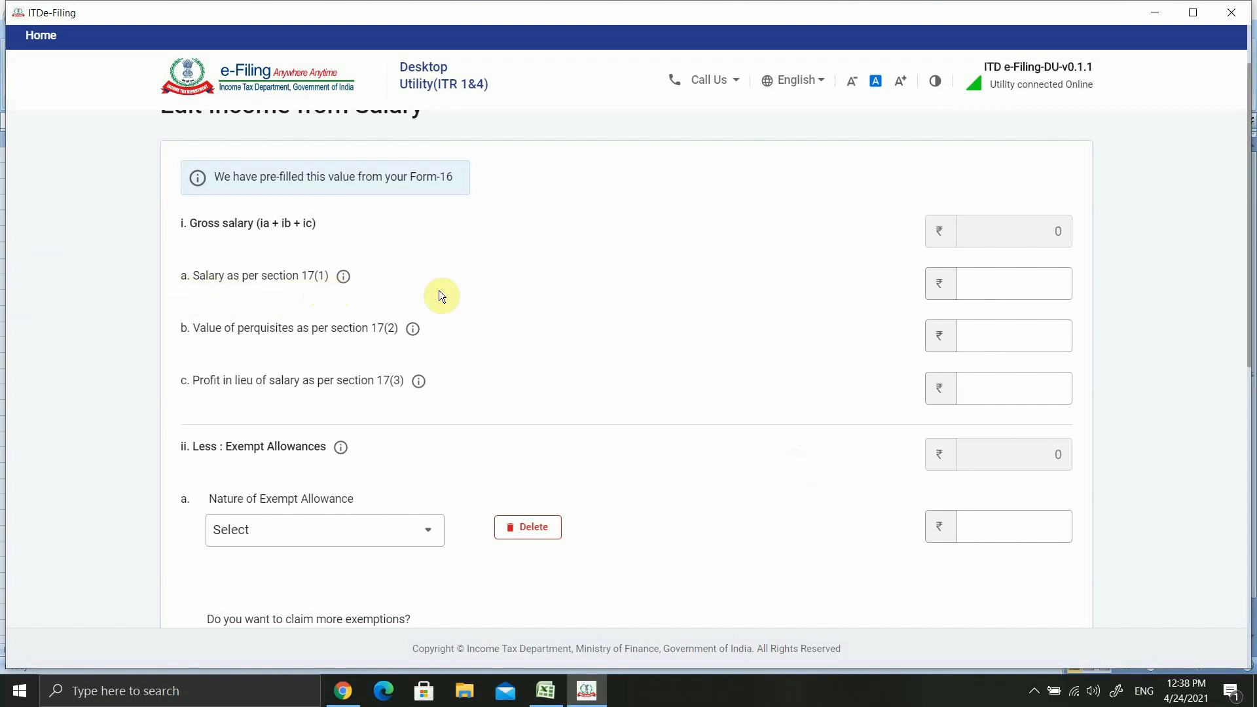
click(1033, 283)
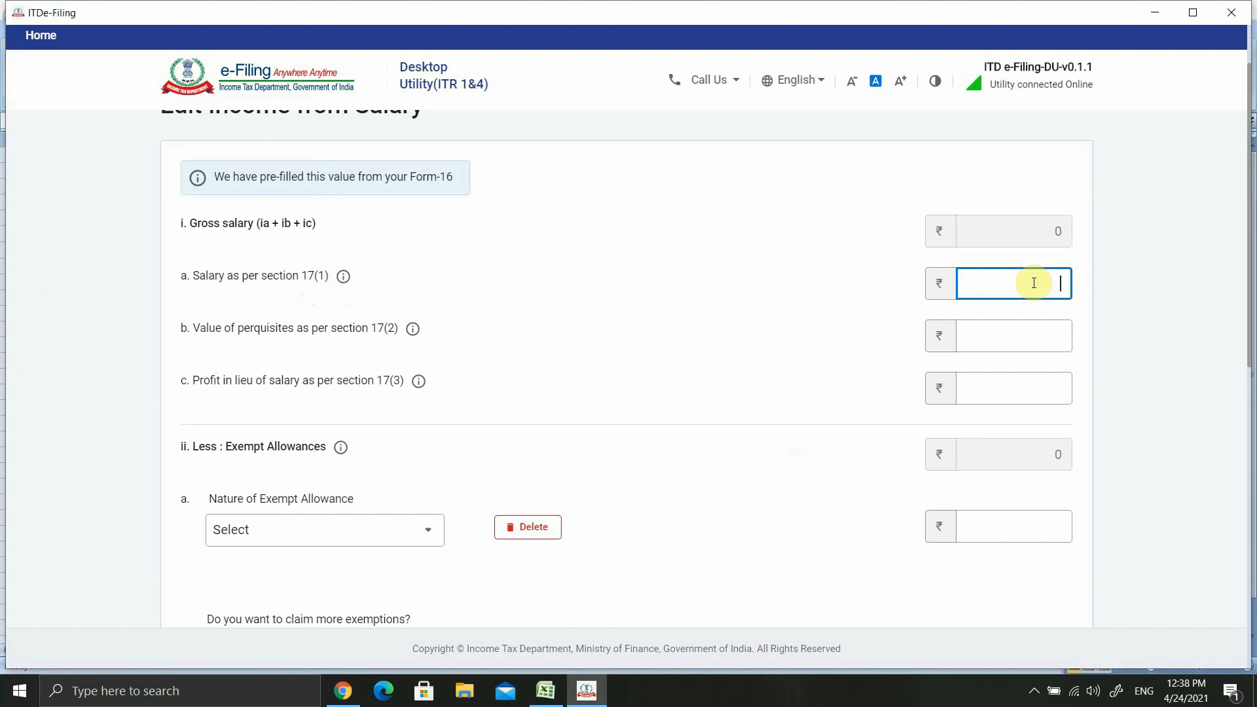
text(600000)
click(878, 305)
- Check the exempt allowance options and the deductions u/s 16 without claiming an allowance, and save the salary income
scroll(878, 305, down, 2)
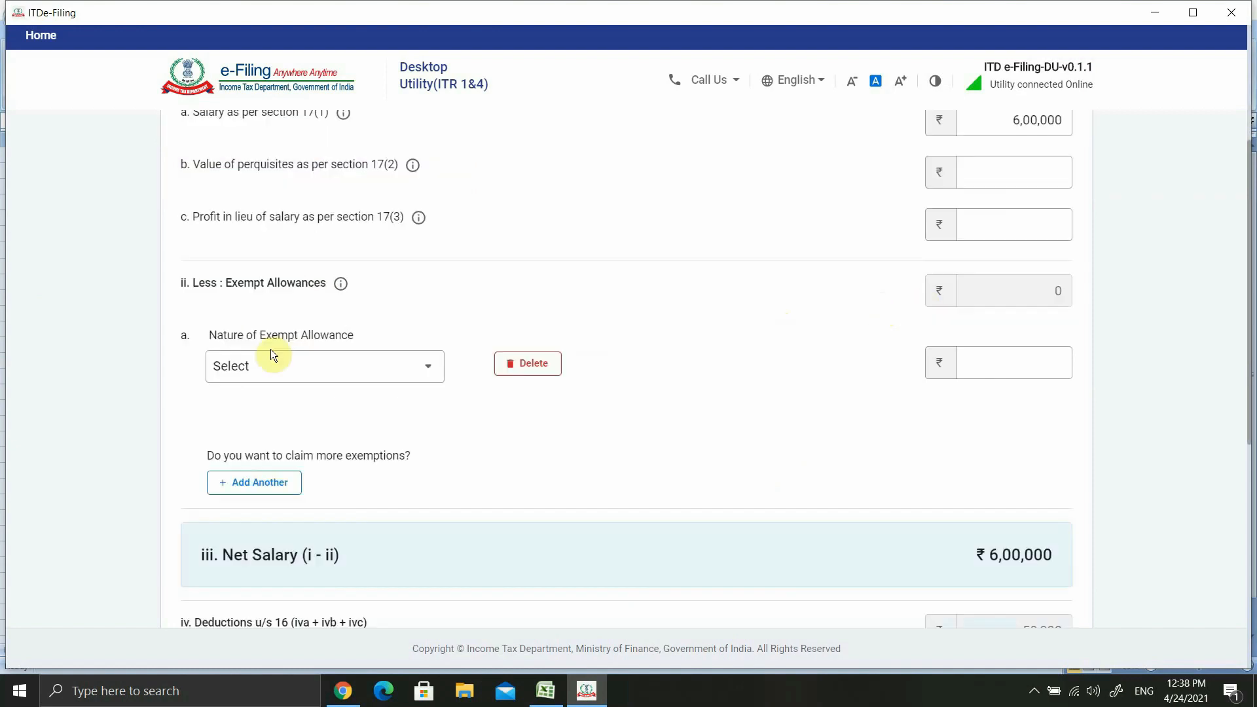
click(422, 366)
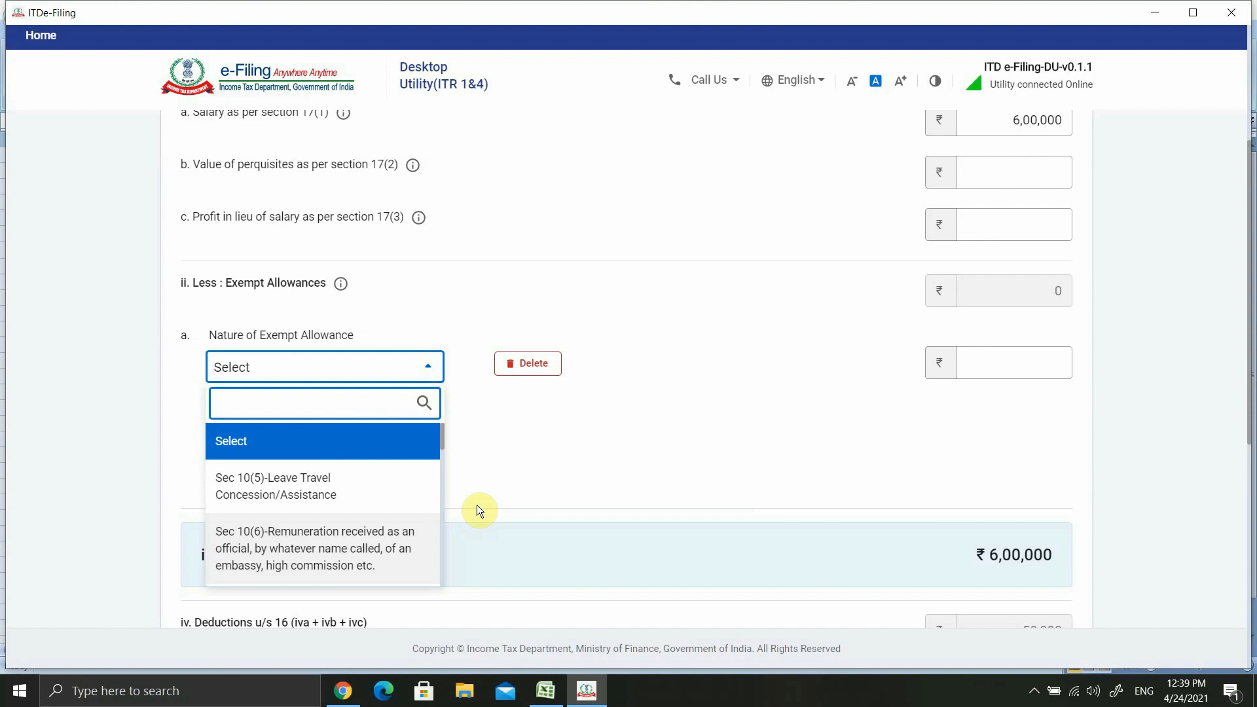
click(559, 436)
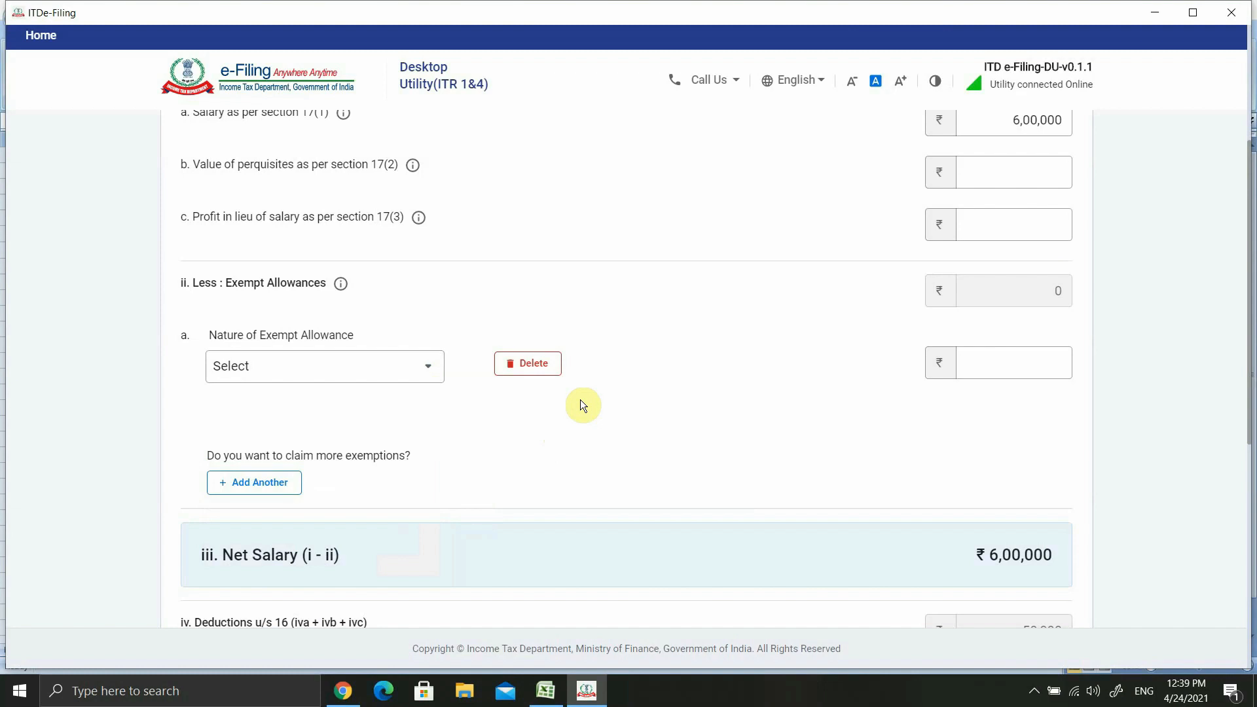
scroll(581, 402, down, 2)
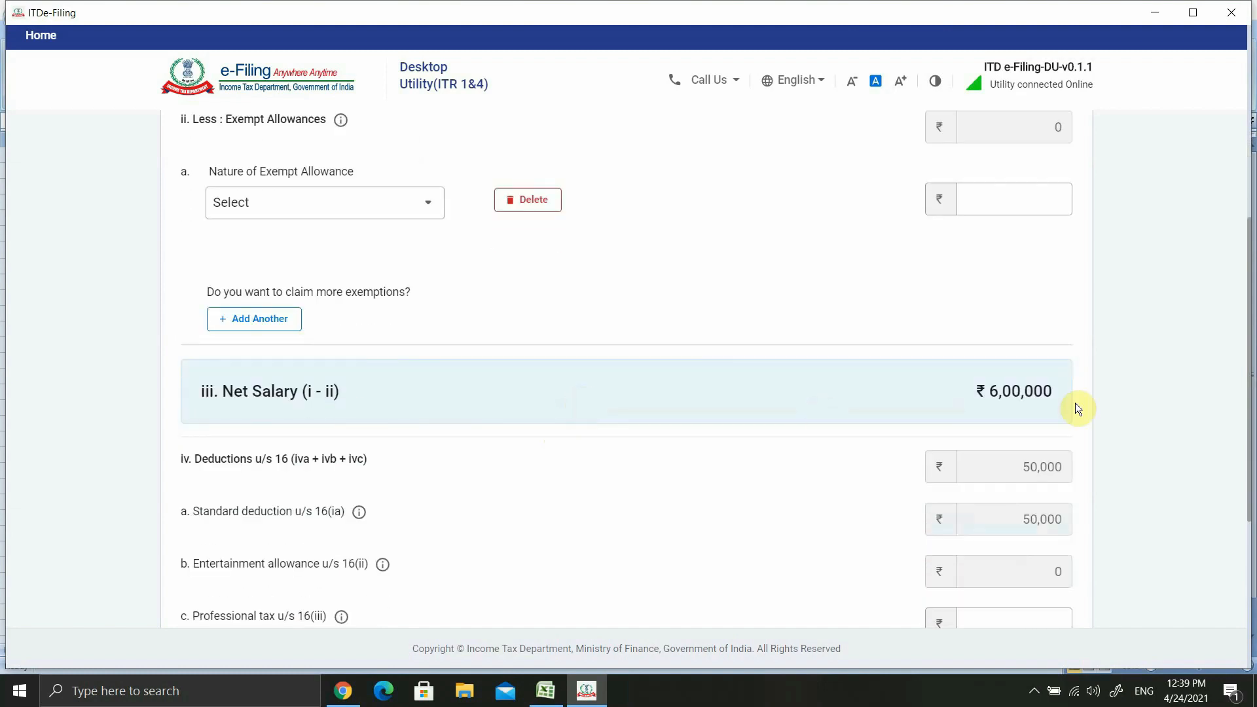
scroll(1077, 407, down, 2)
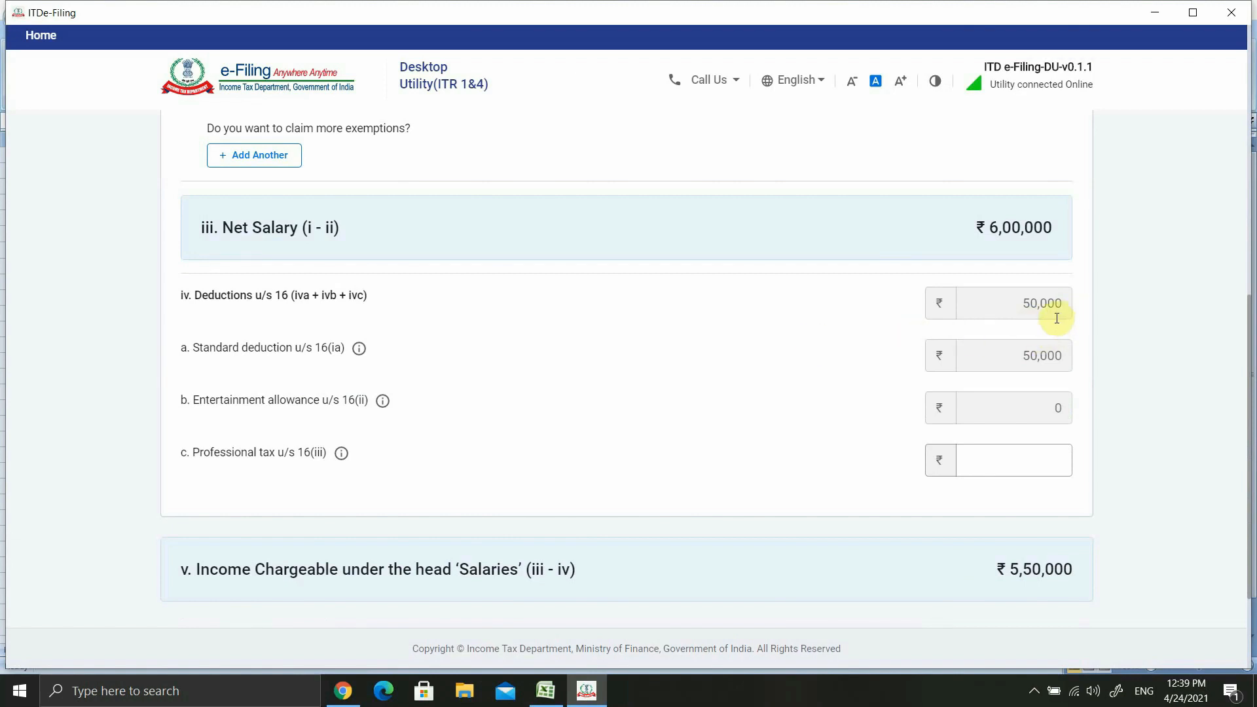
scroll(1081, 319, down, 3)
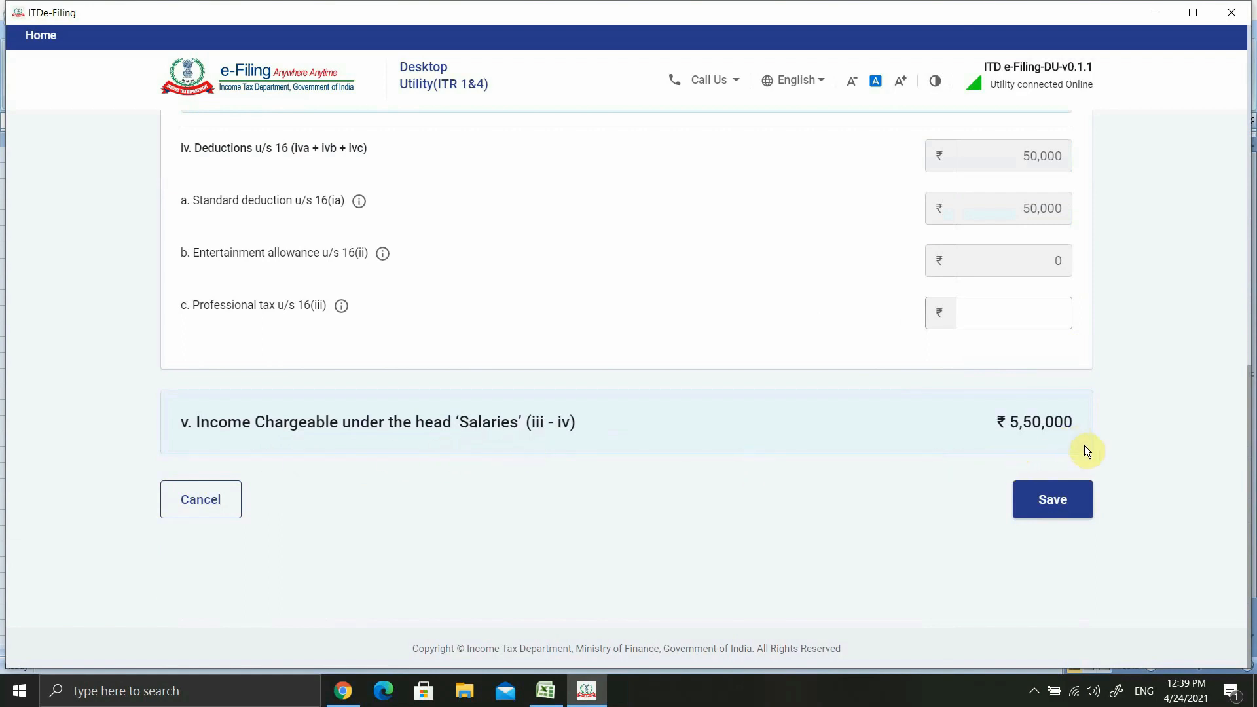
click(1056, 505)
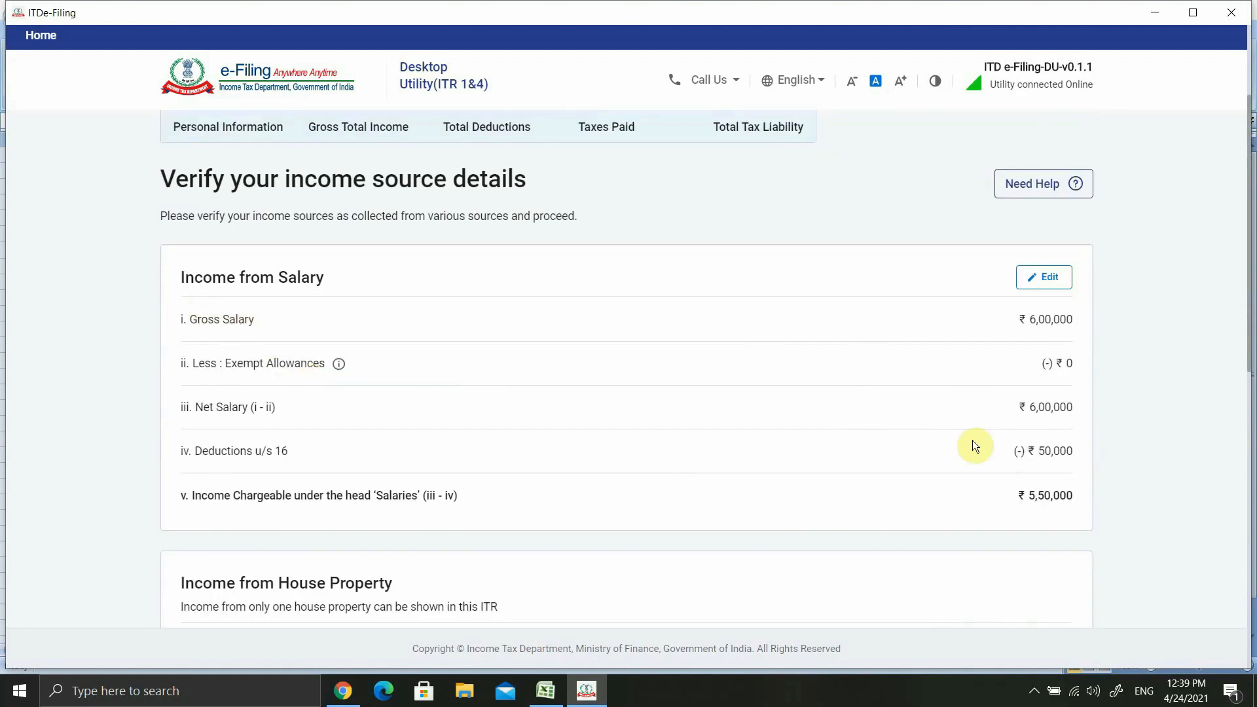
- Start adding a breakup for Income from House Property and look up the Housing Loan Interest amount in the Excel income details
scroll(985, 501, down, 5)
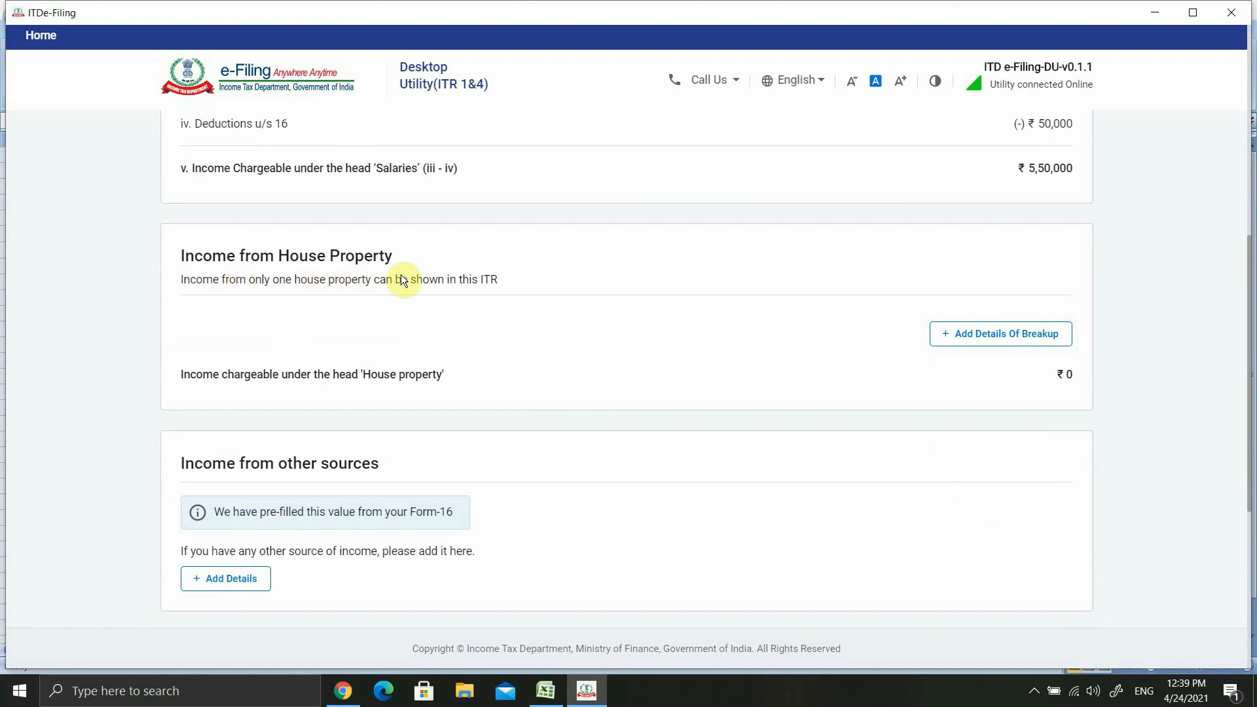
click(998, 340)
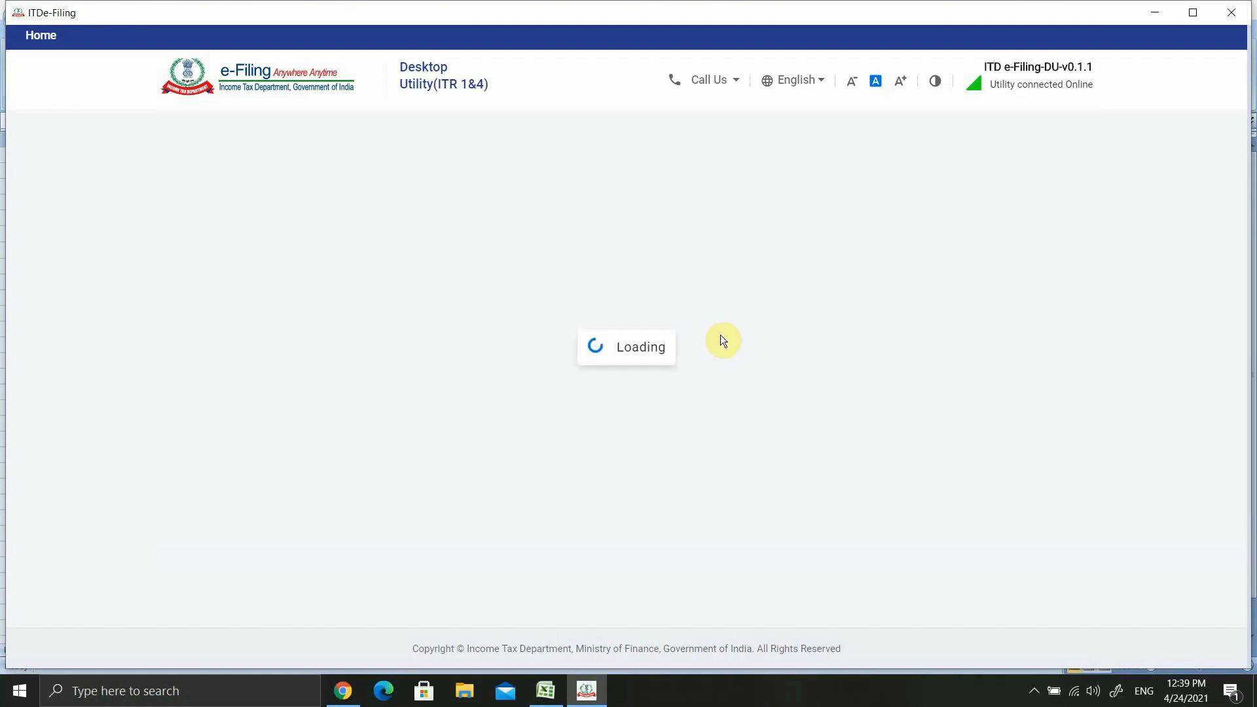
key(alt+Tab)
click(234, 187)
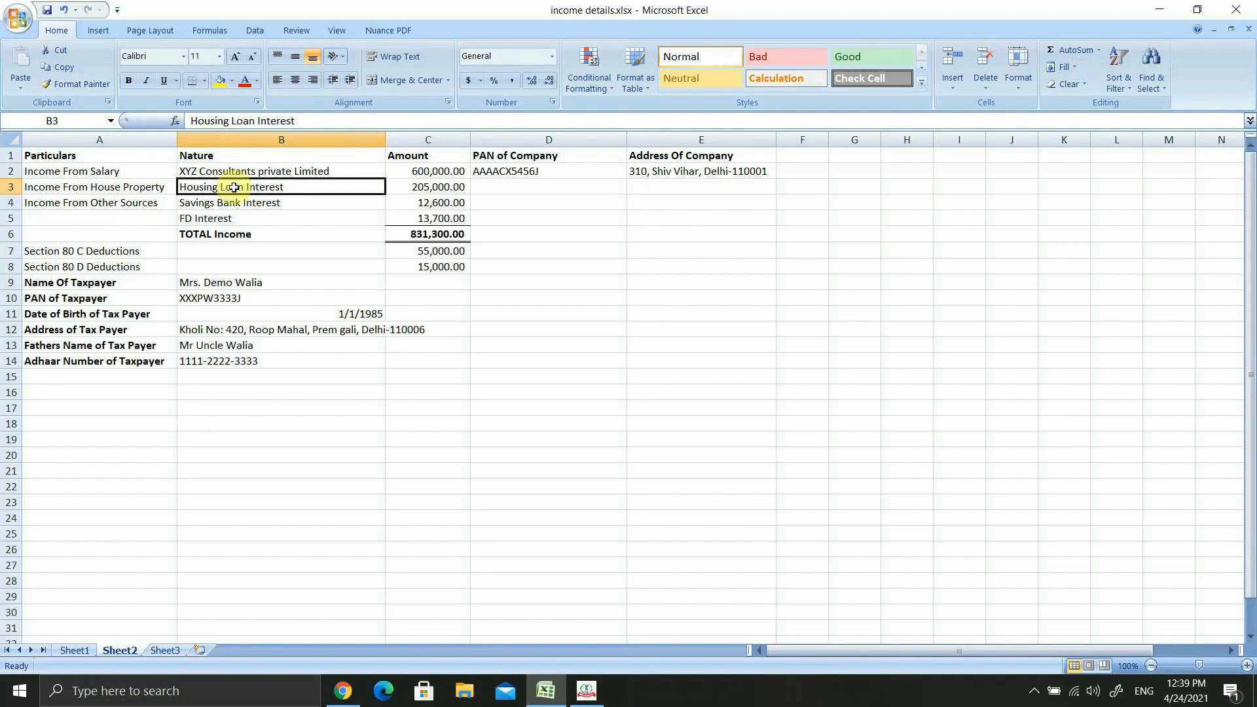
click(419, 188)
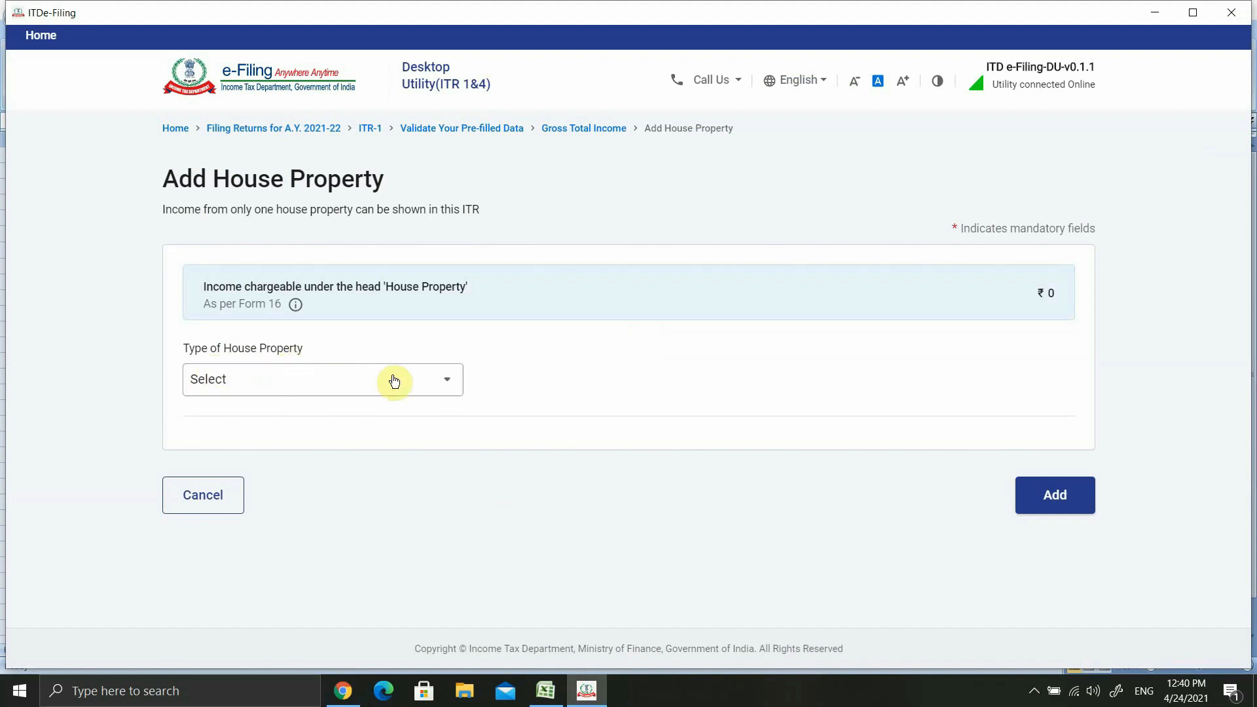
- Set the house property type to Self Occupied and try 2,05,000 as the interest payable on borrowed capital
click(440, 384)
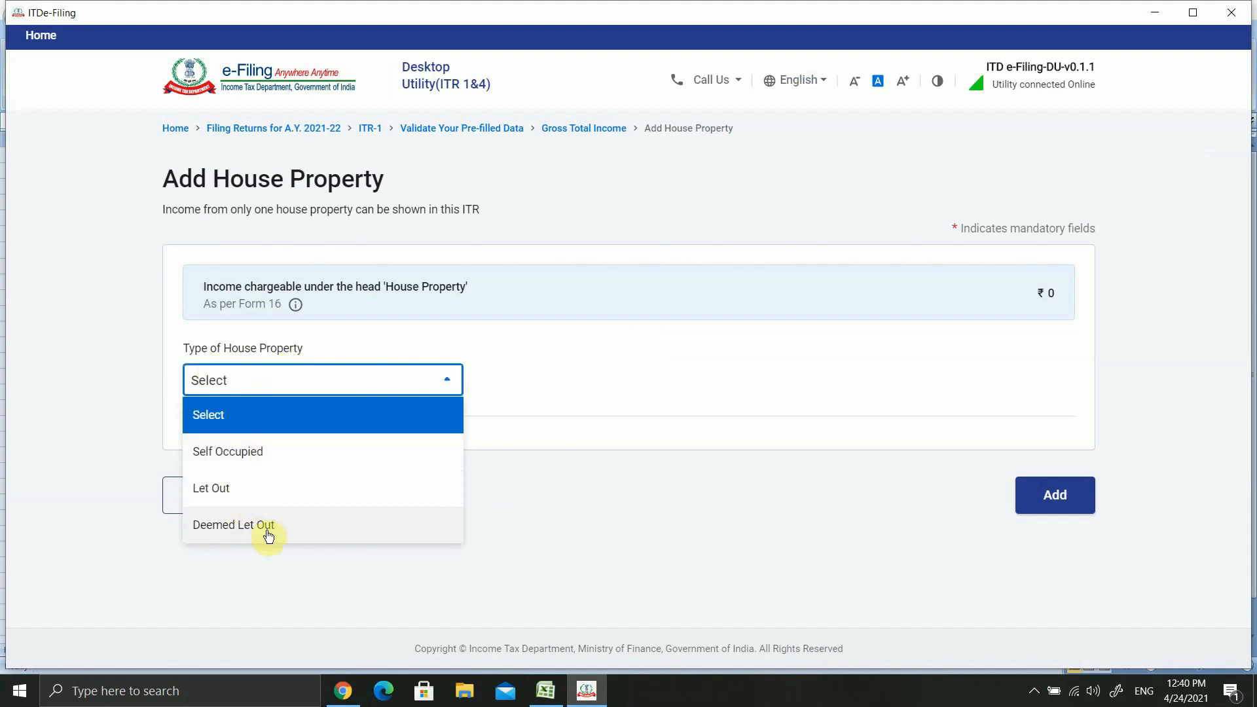
click(221, 452)
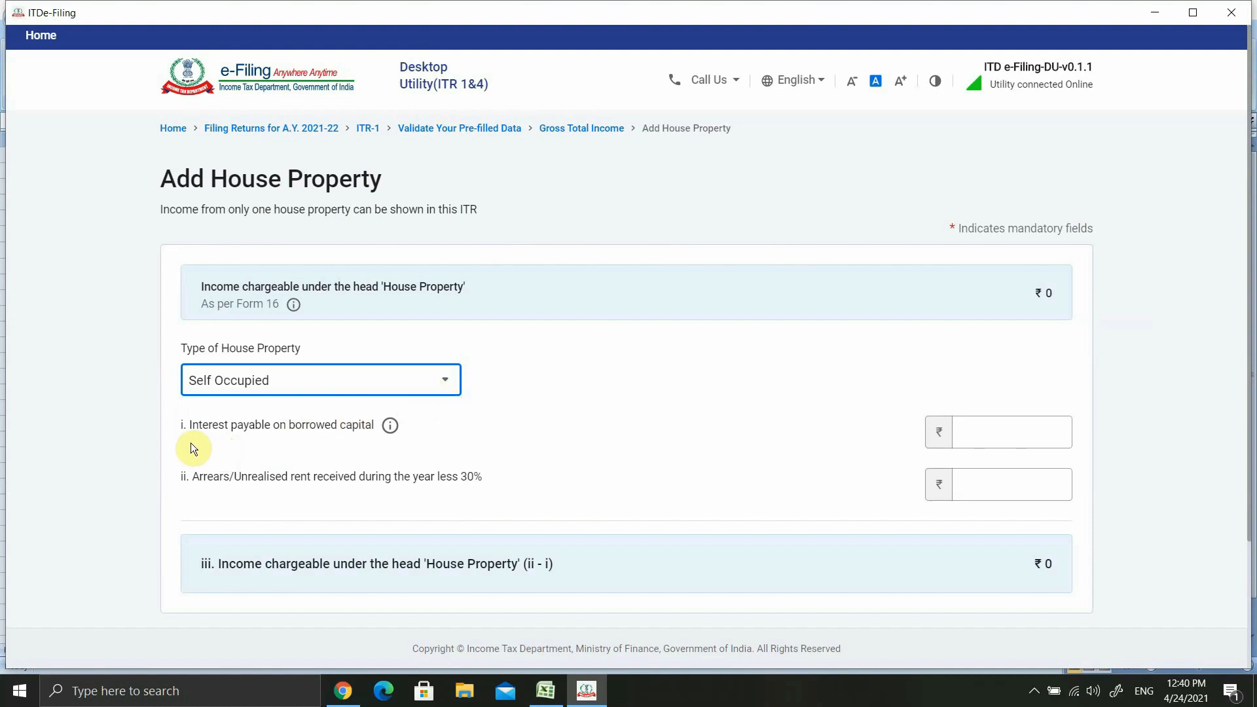
click(991, 439)
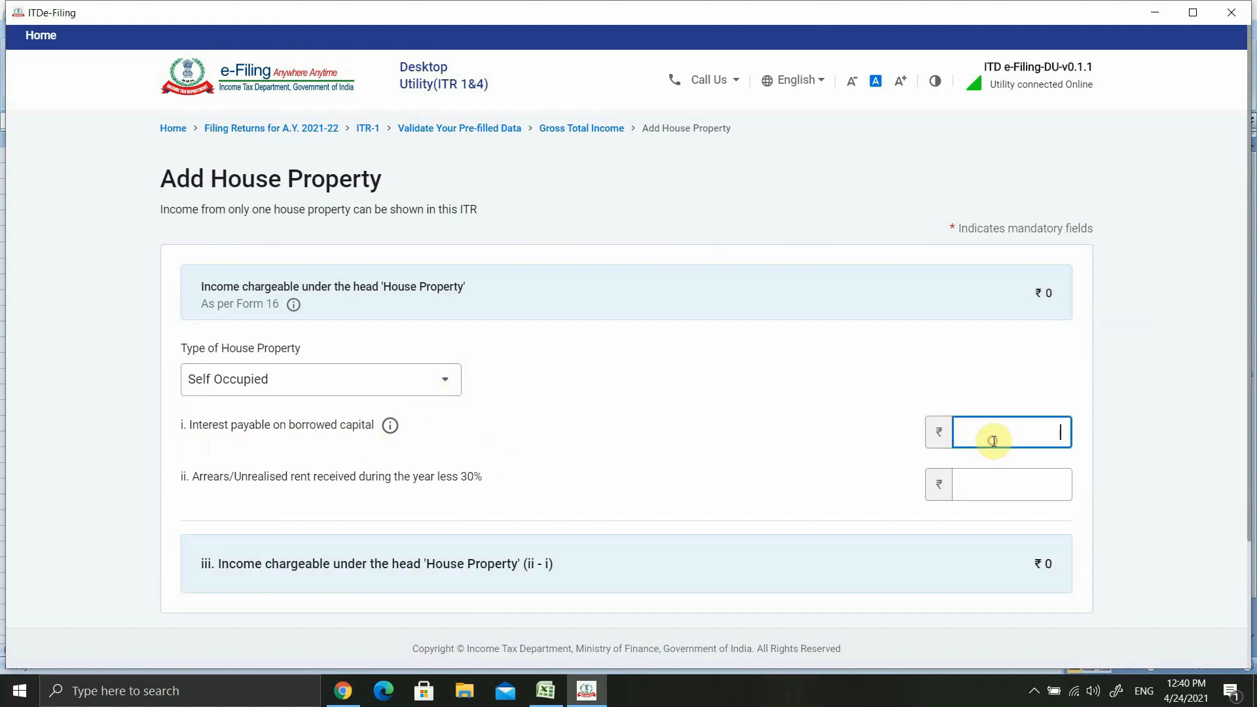
text(205000)
click(849, 437)
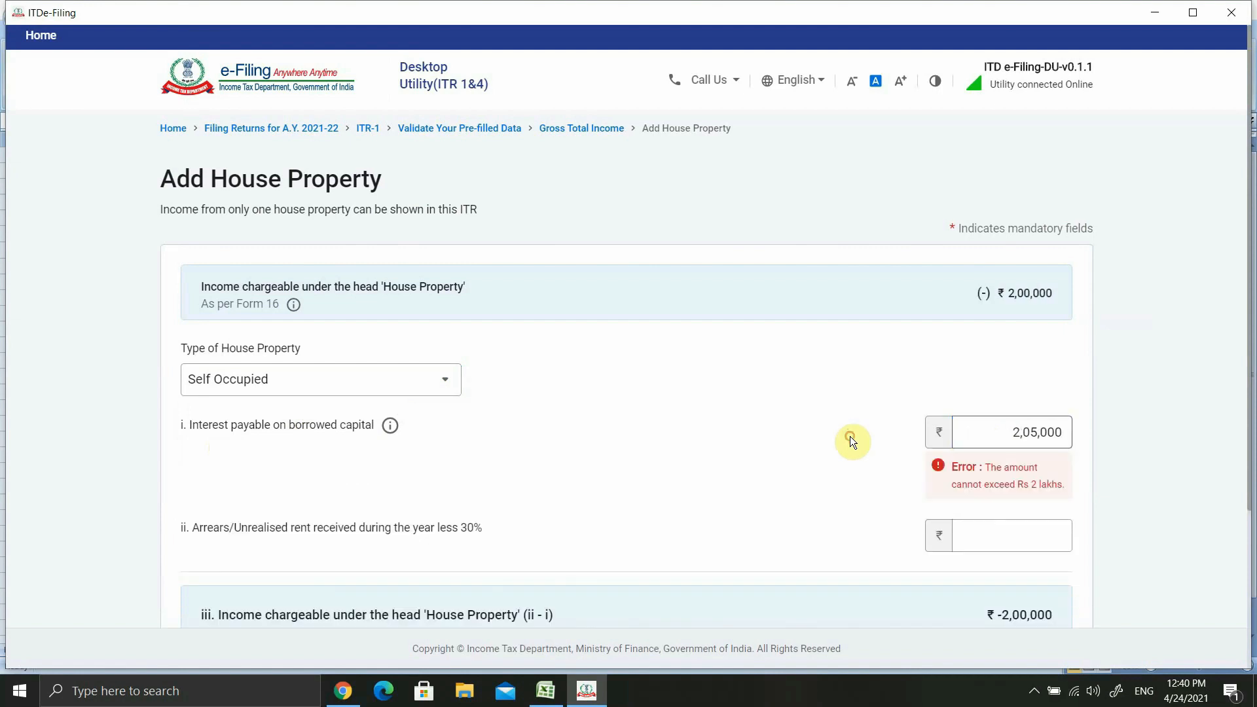
- Set the interest payable on borrowed capital to 2,00,000 and add the house property to the return
scroll(849, 438, down, 3)
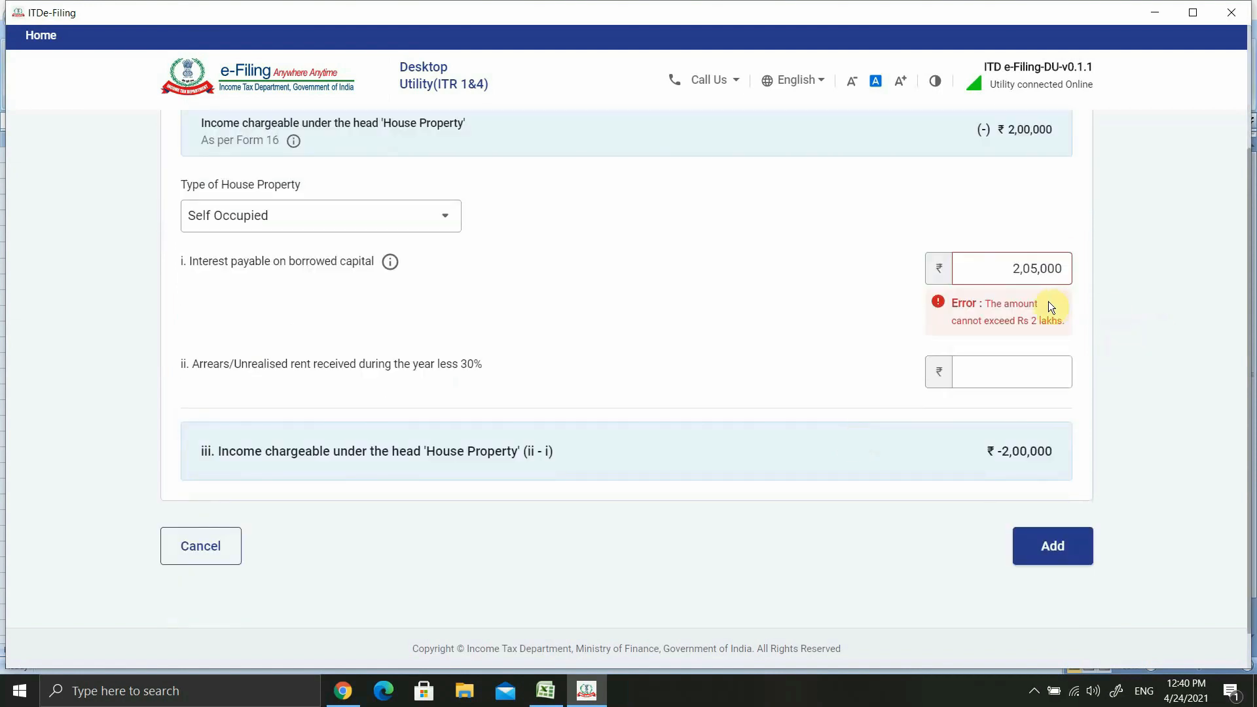
click(1031, 276)
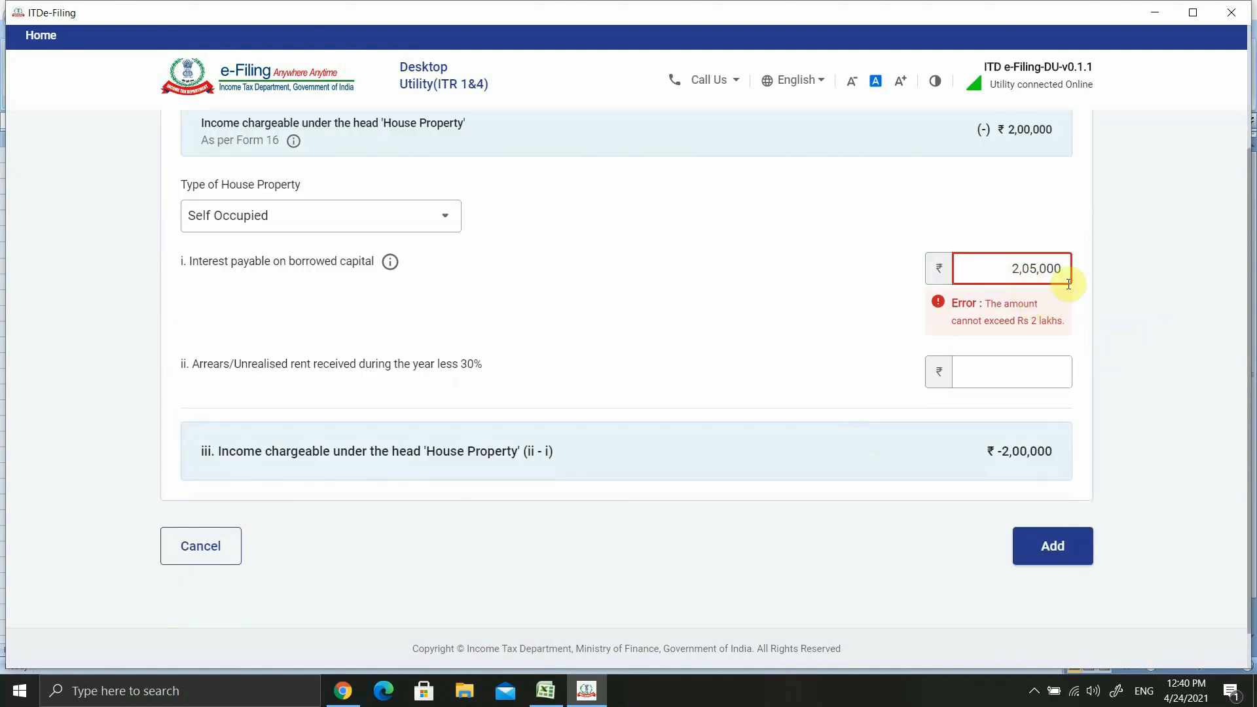
click(1028, 324)
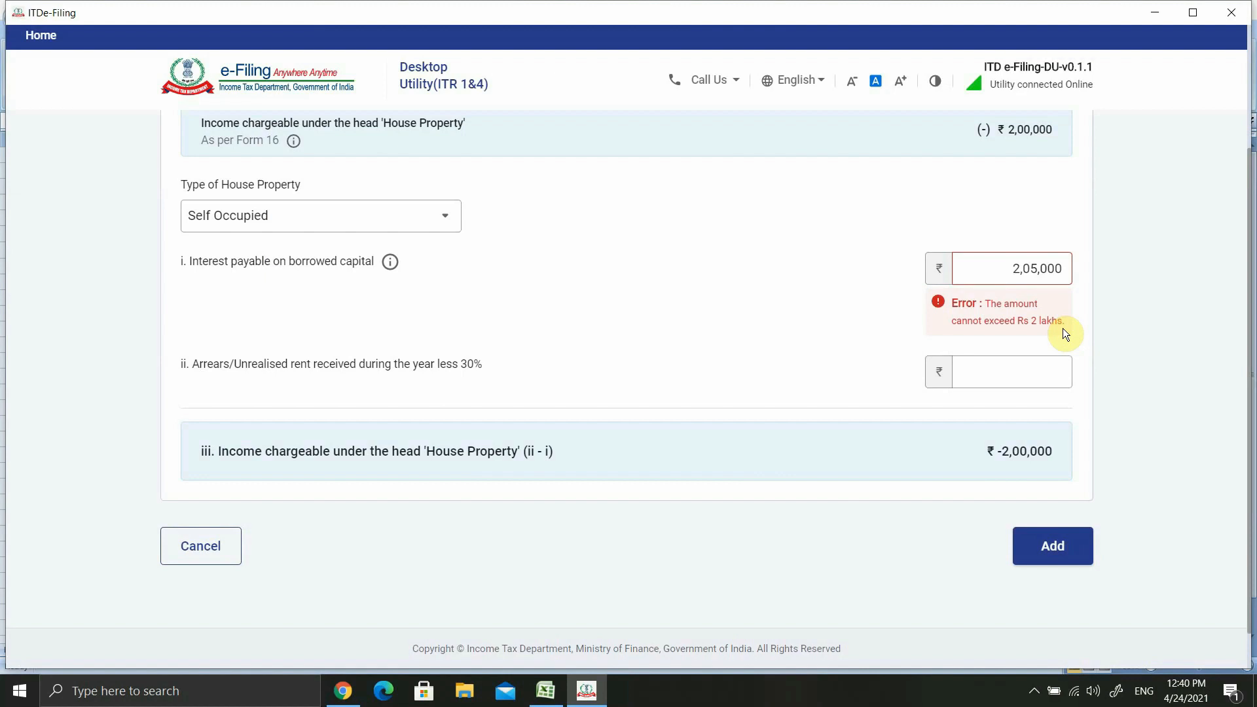
double_click(1007, 272)
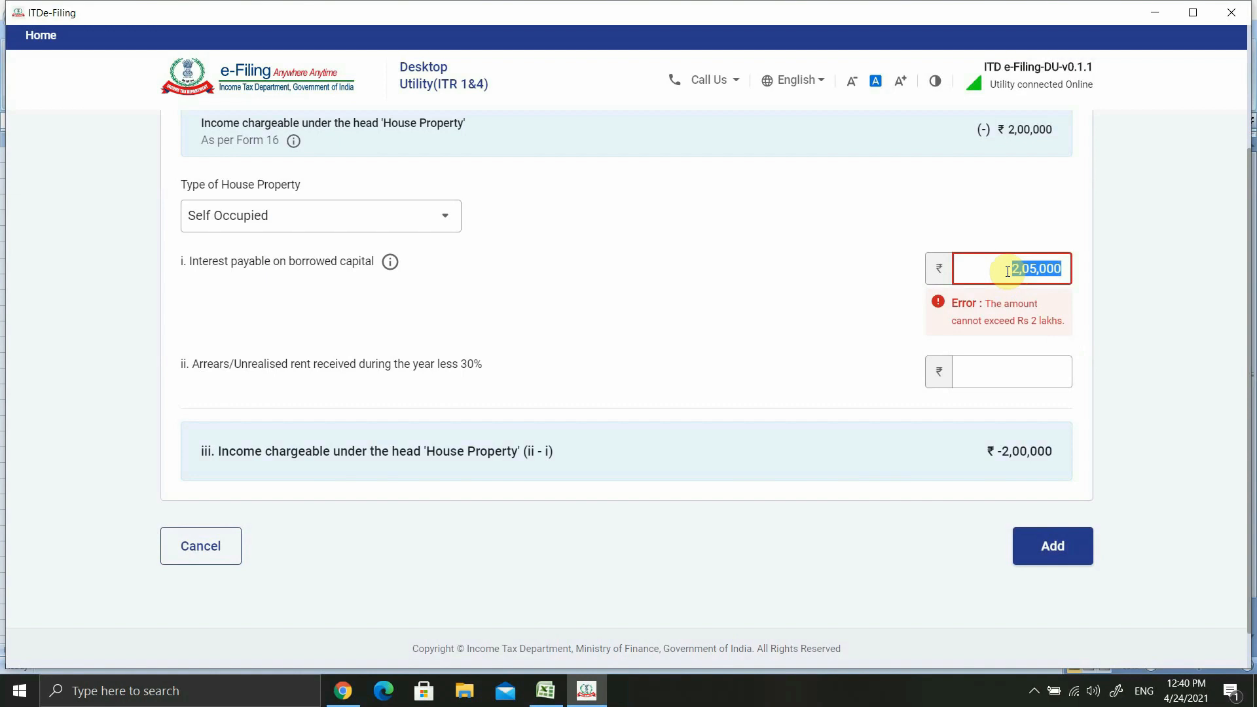
text(200000)
click(894, 326)
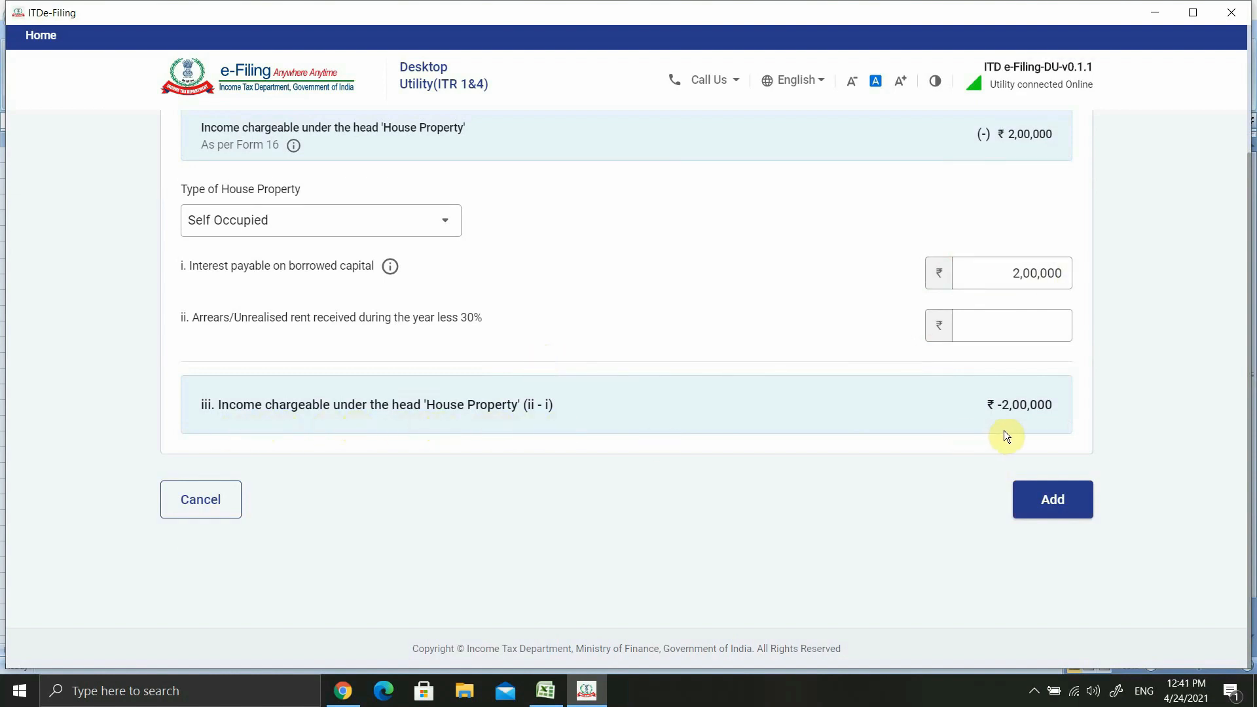
click(1051, 503)
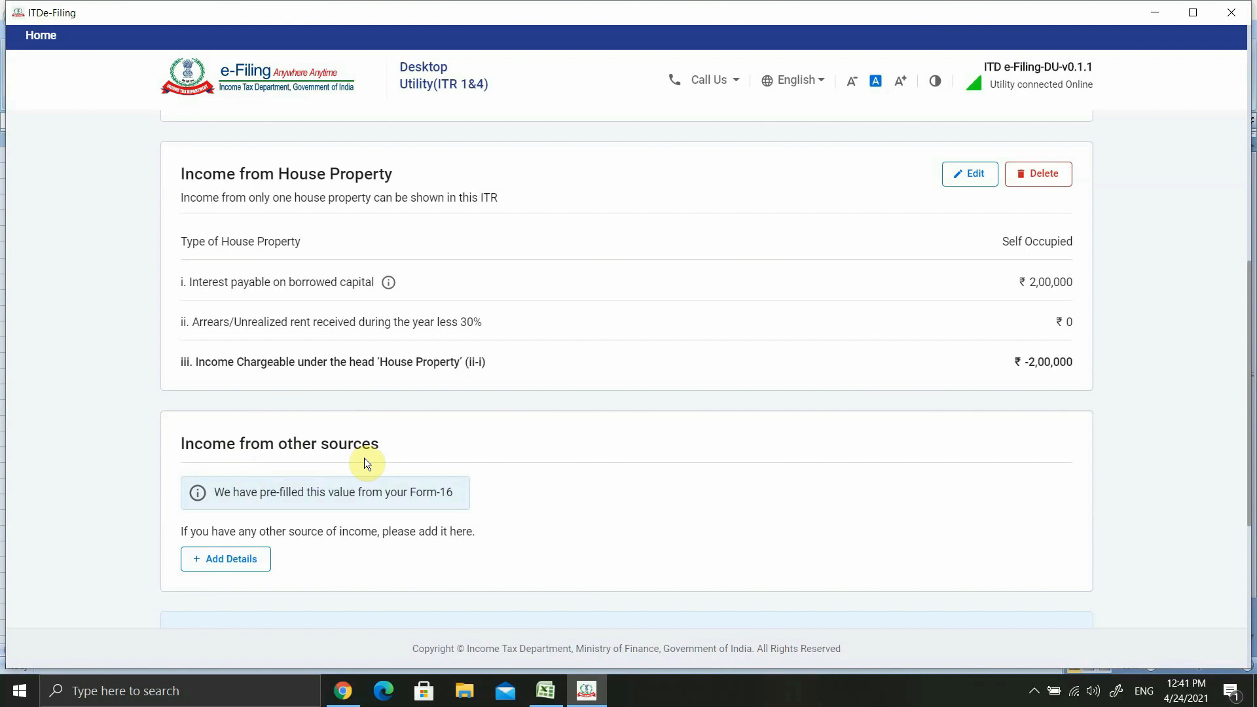
- Under Income from Other Sources, declare savings bank interest and enter 12,600, taken from the Excel income details
click(228, 566)
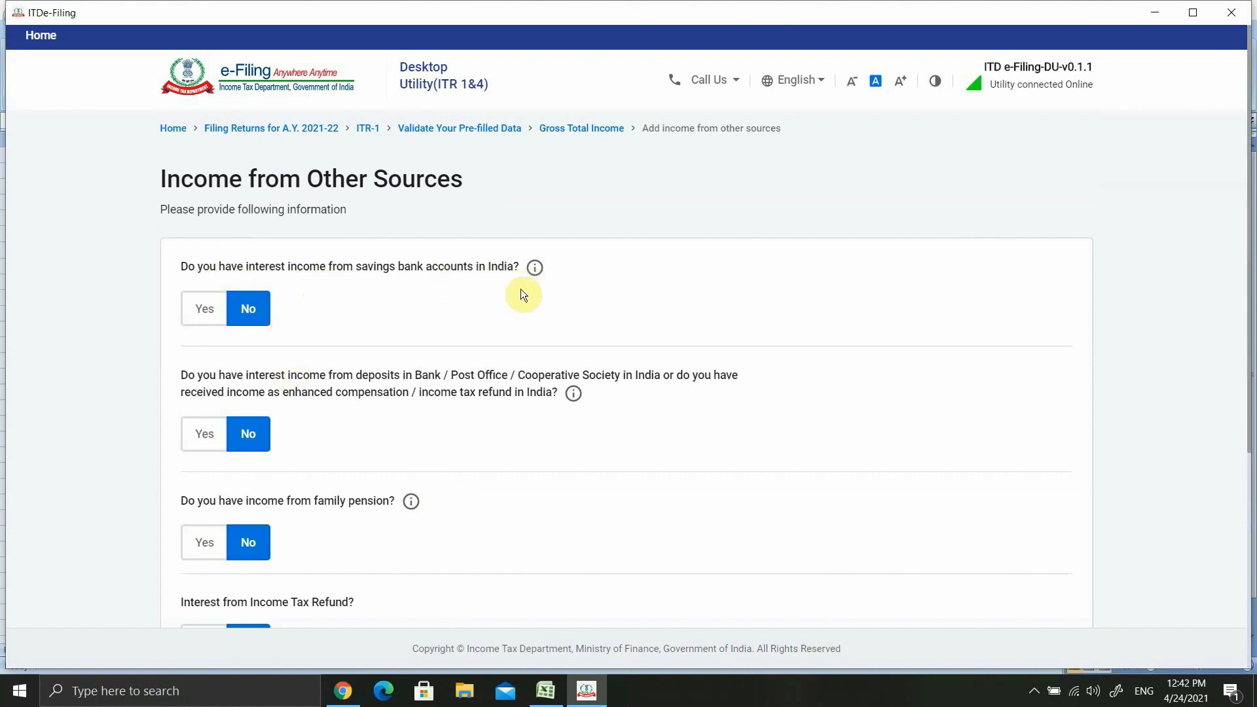
click(204, 308)
click(230, 362)
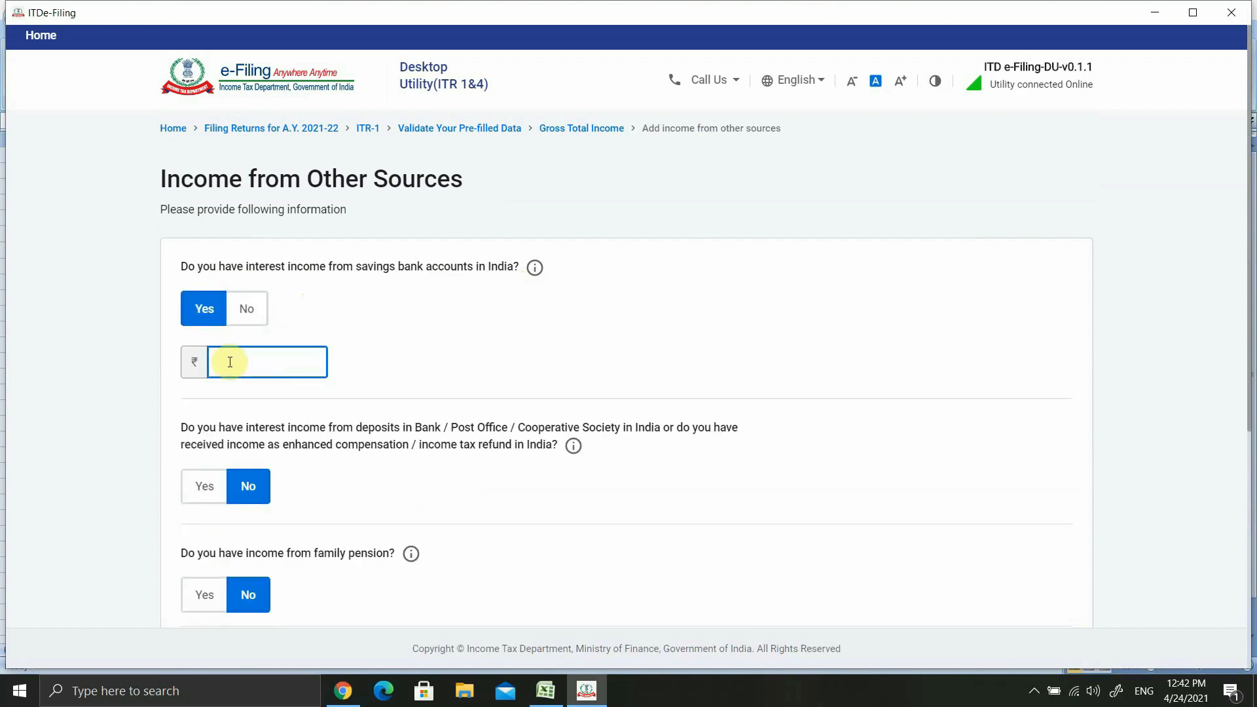
click(546, 691)
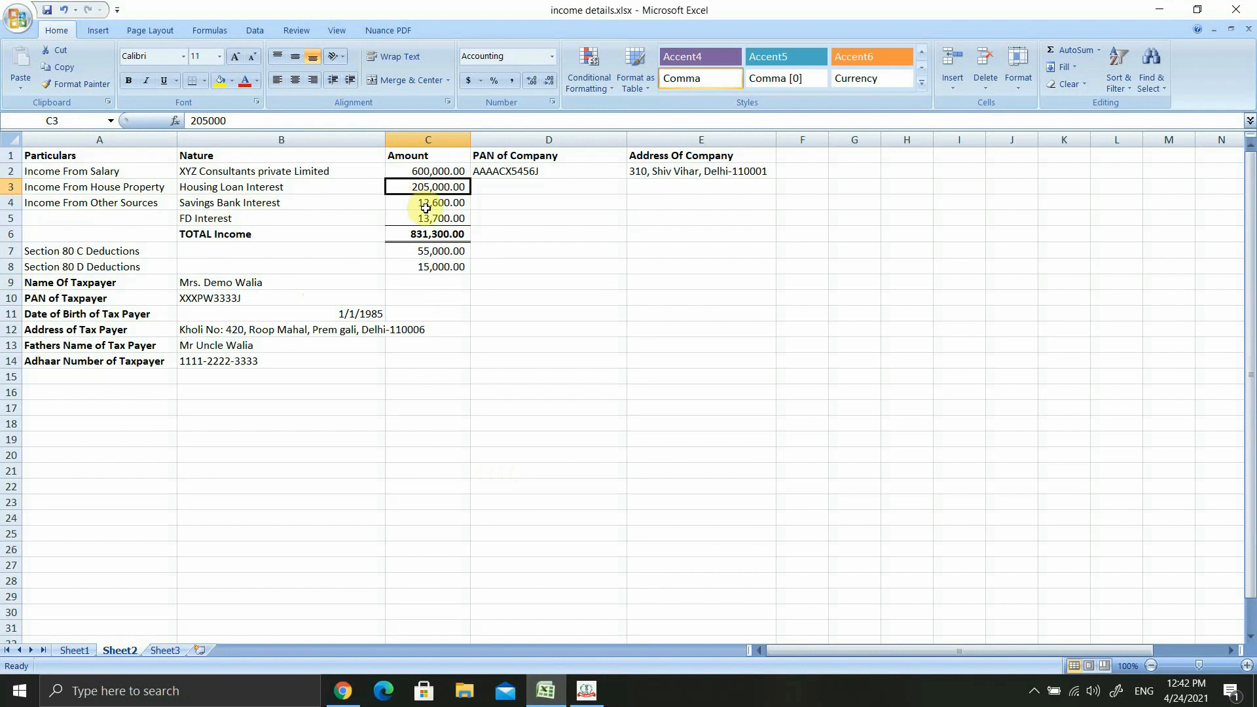
click(424, 203)
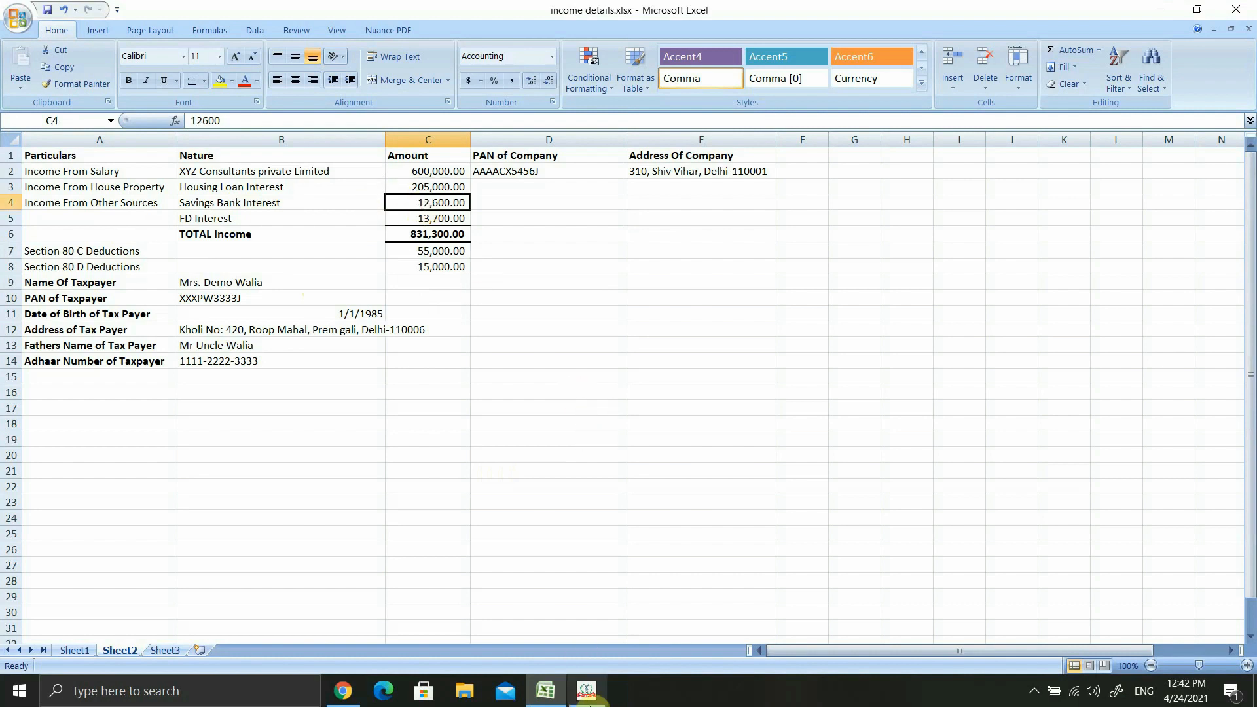
click(587, 691)
click(266, 365)
text(12,600)
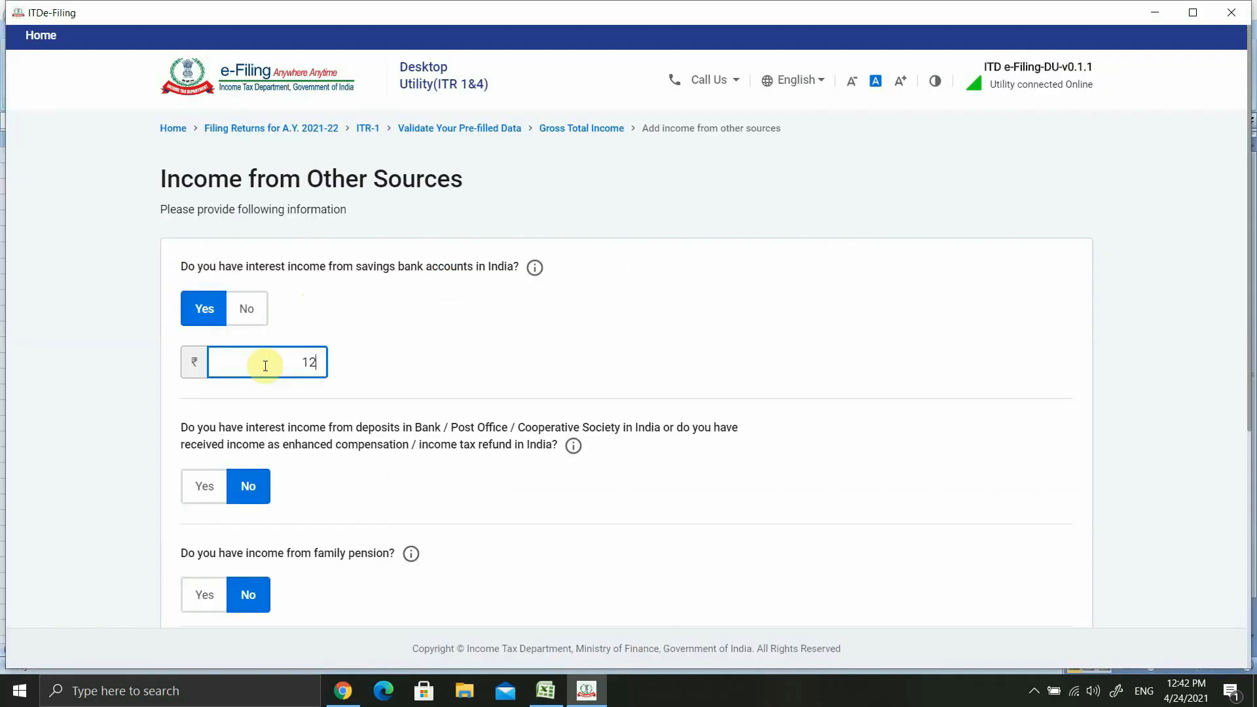
- Declare interest income from deposits and enter 13,700, taken from the FD Interest row of the Excel income details
scroll(252, 280, down, 2)
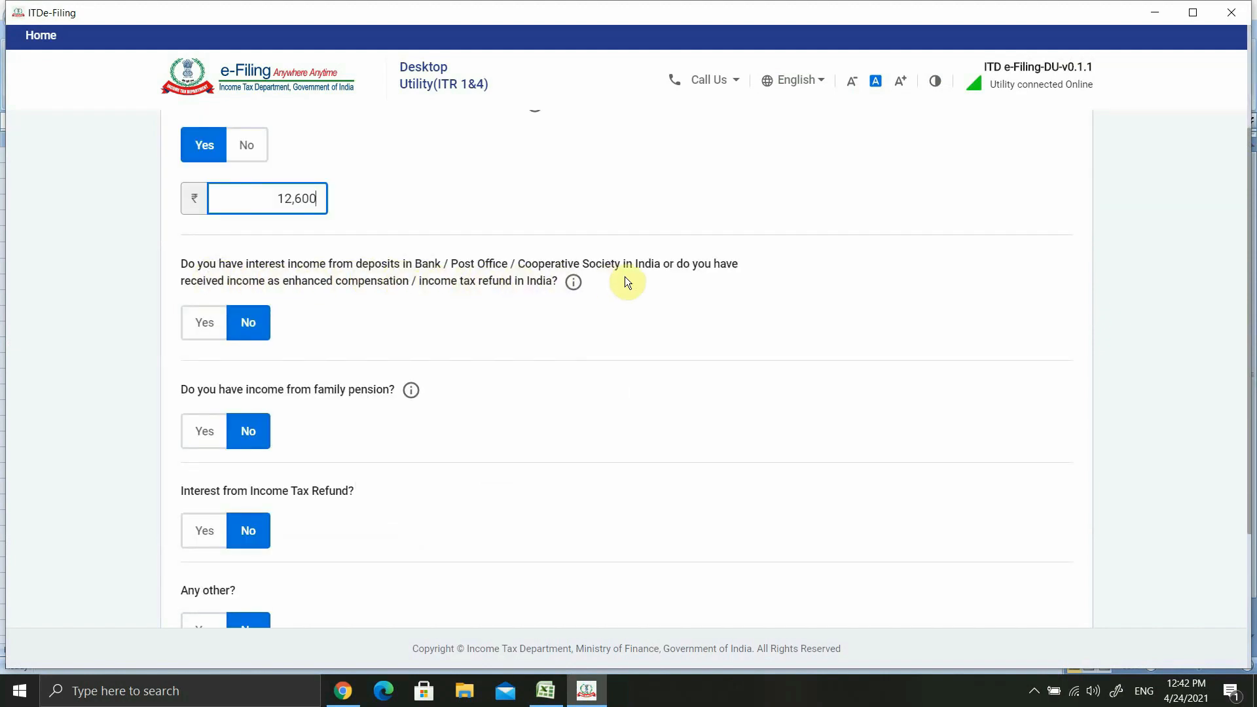
click(200, 329)
click(246, 381)
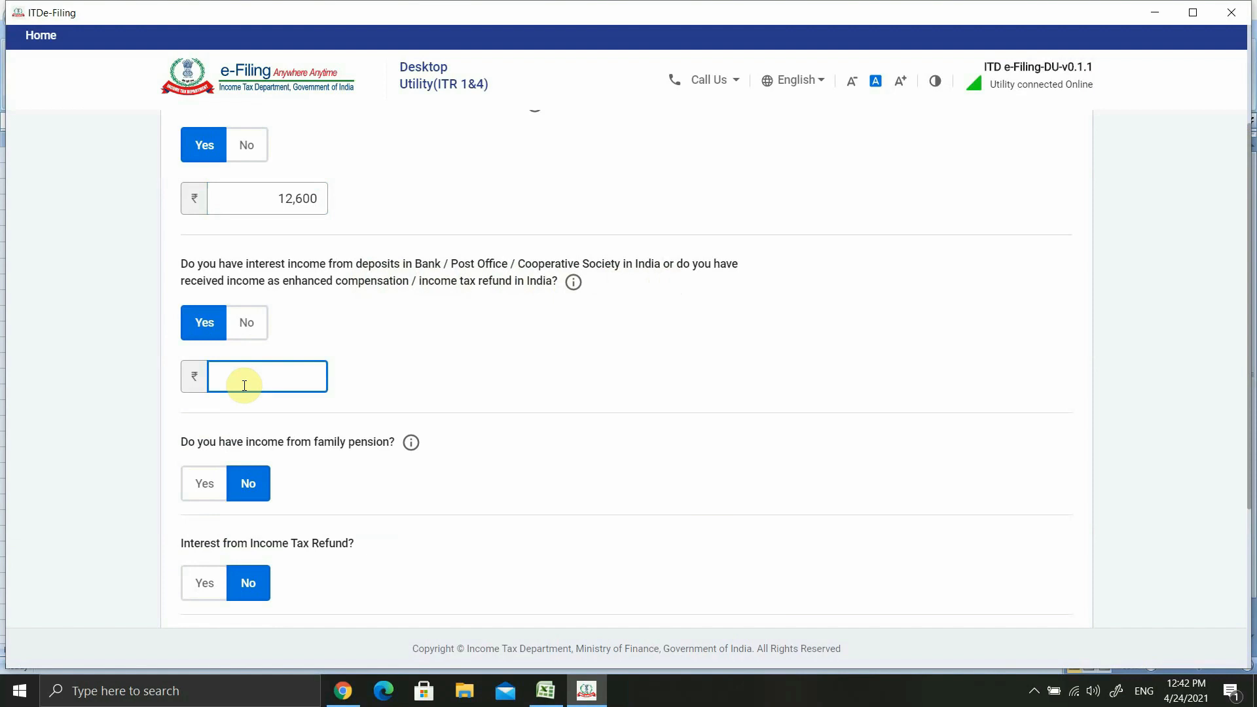
click(546, 690)
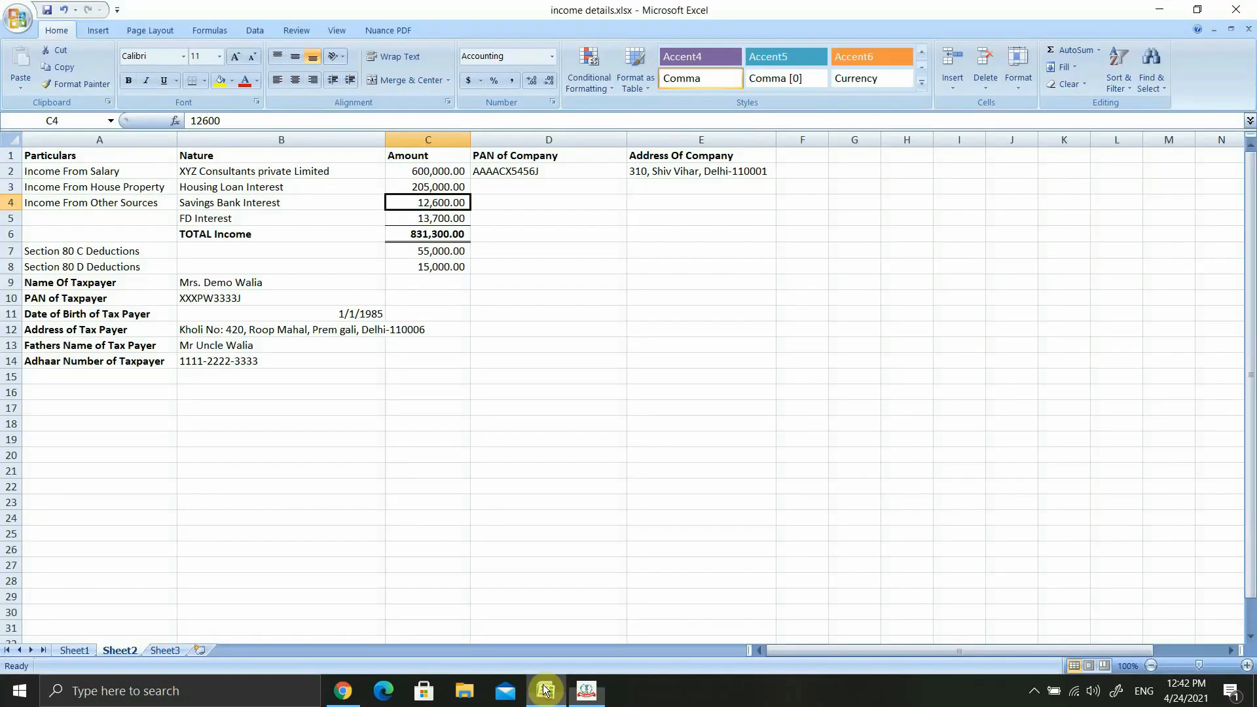
click(437, 218)
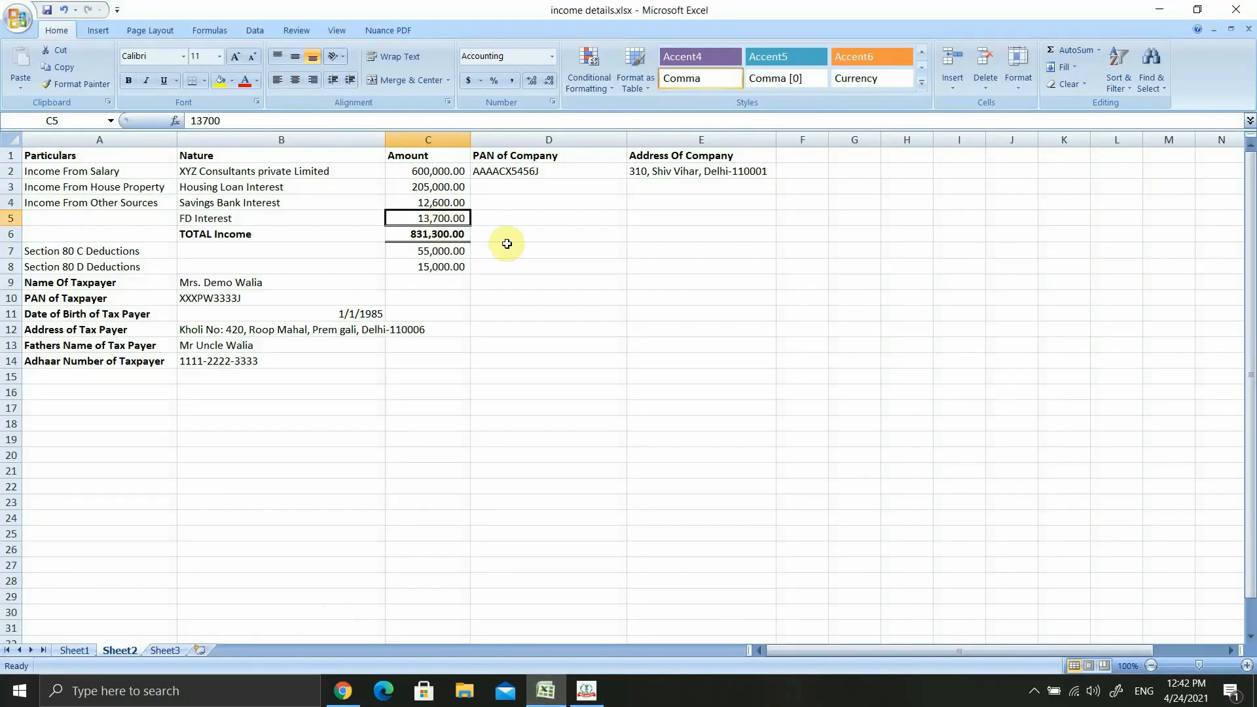
click(249, 217)
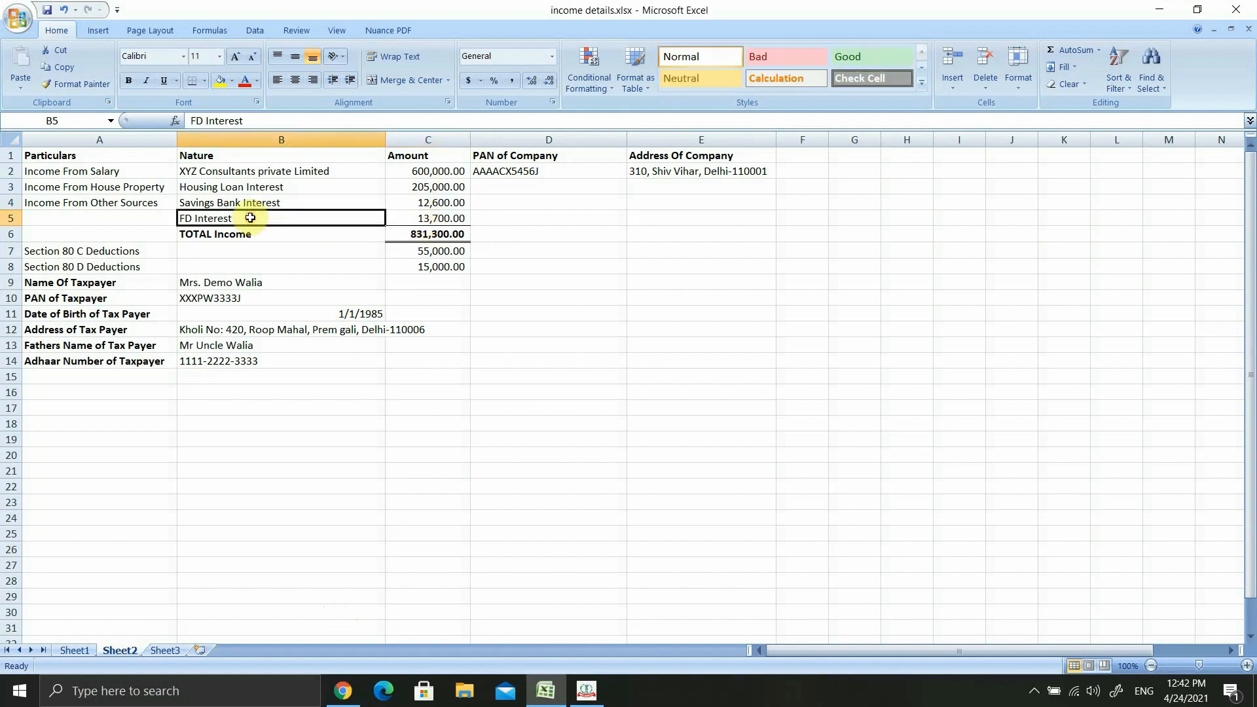
click(430, 220)
click(587, 691)
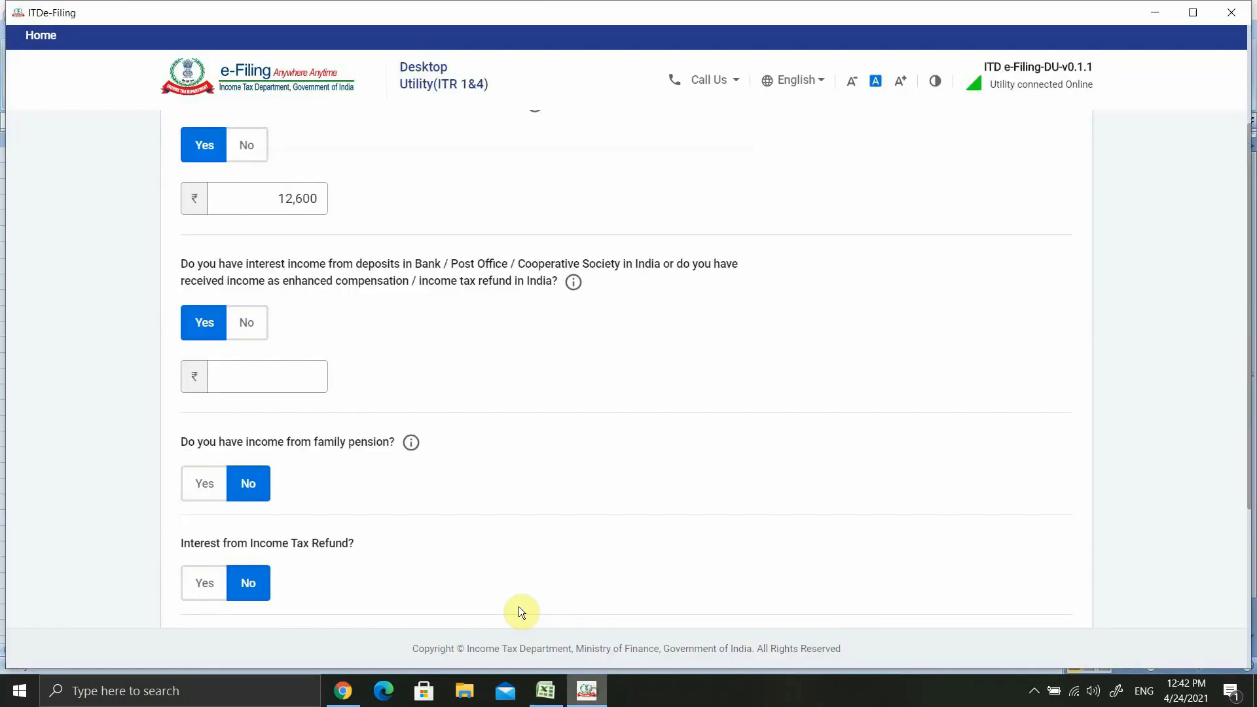
text(137000)
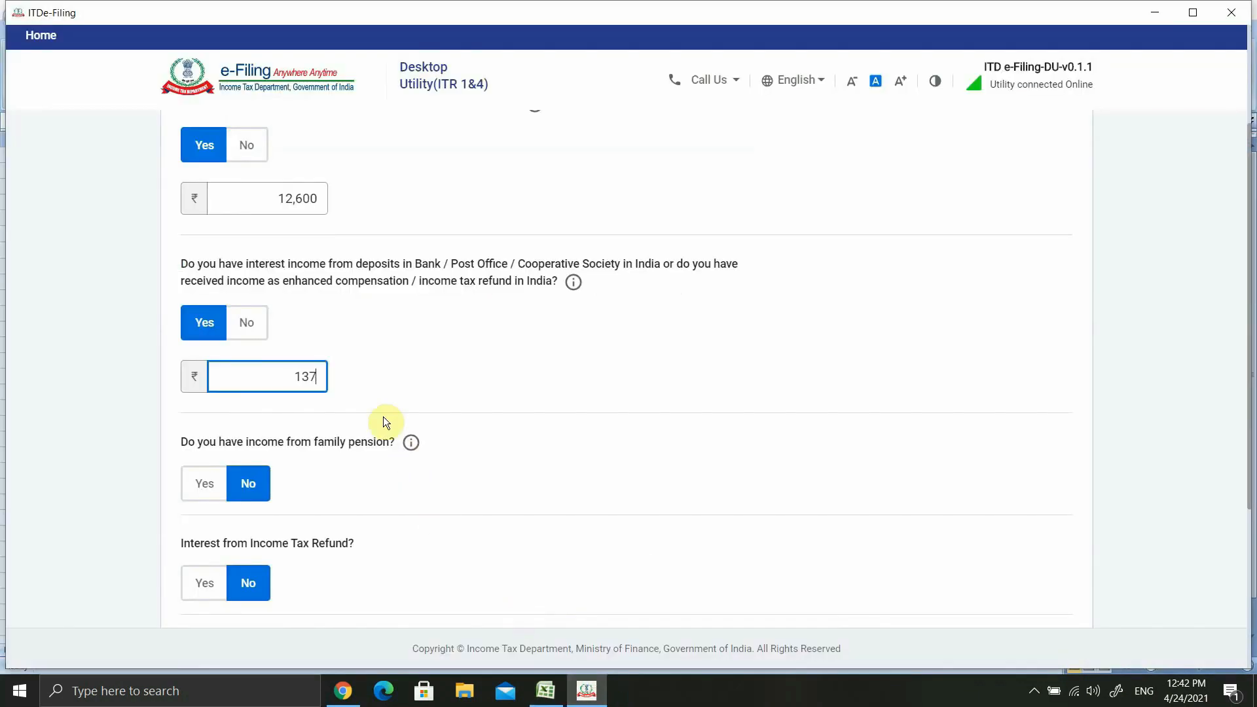
key(BackSpace)
click(460, 390)
- Submit Income from Other Sources with the remaining questions left at No and confirm the Gross Total Income section
scroll(459, 391, down, 3)
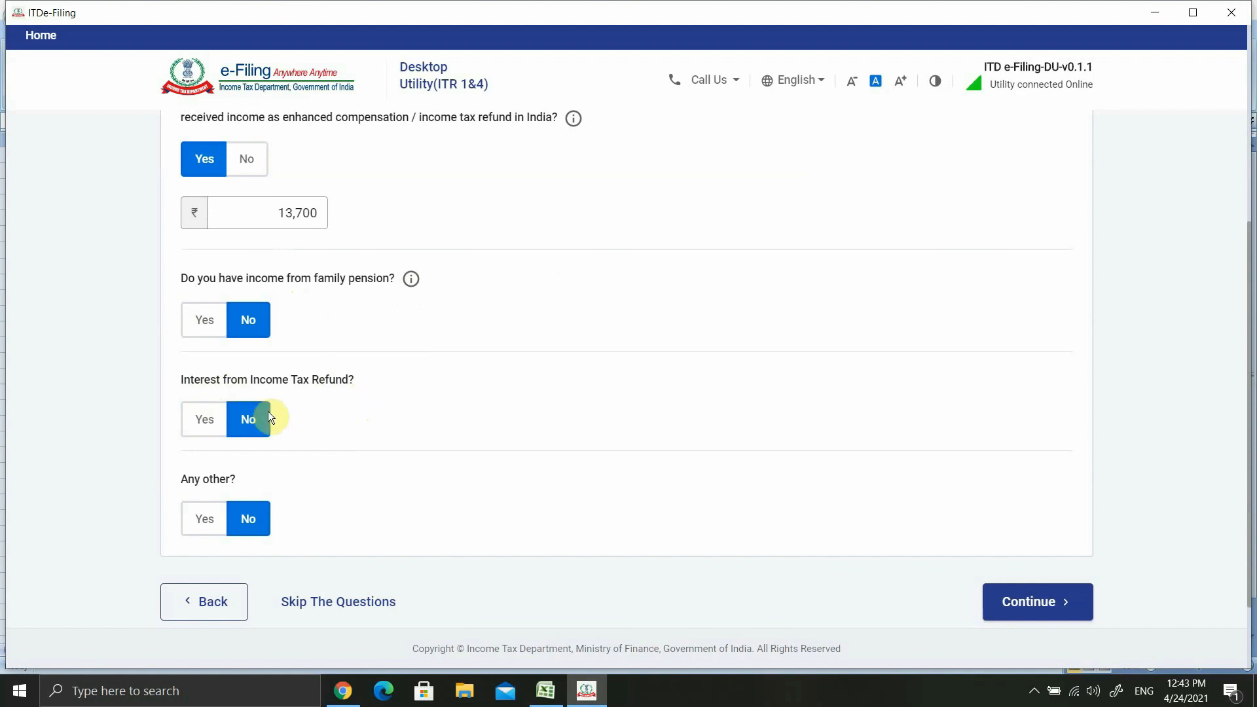
scroll(393, 446, down, 1)
scroll(393, 447, down, 2)
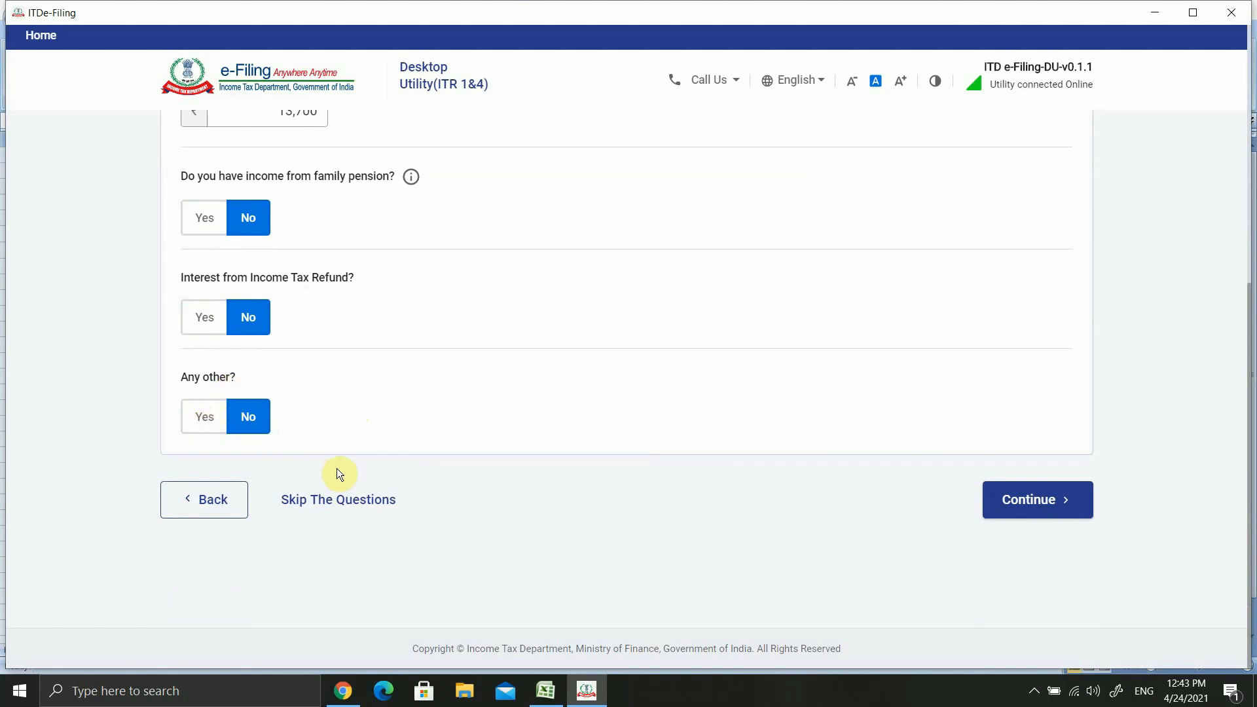
click(1014, 503)
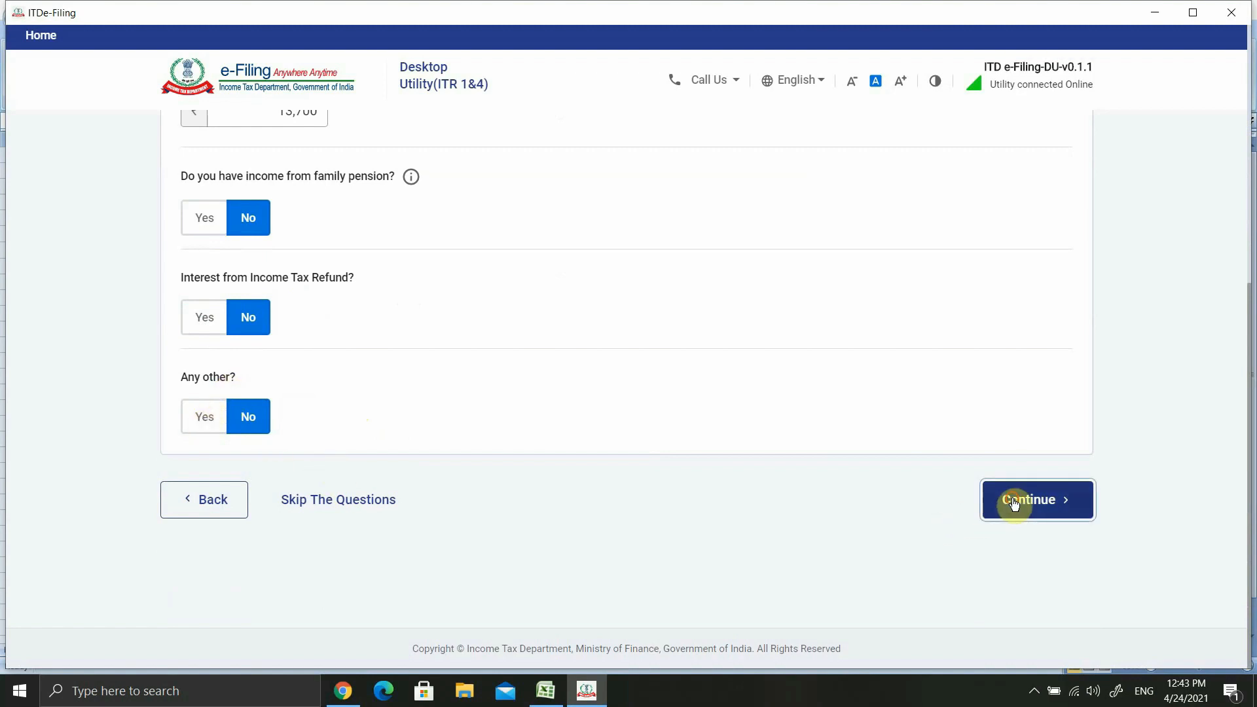
scroll(1012, 505, down, 10)
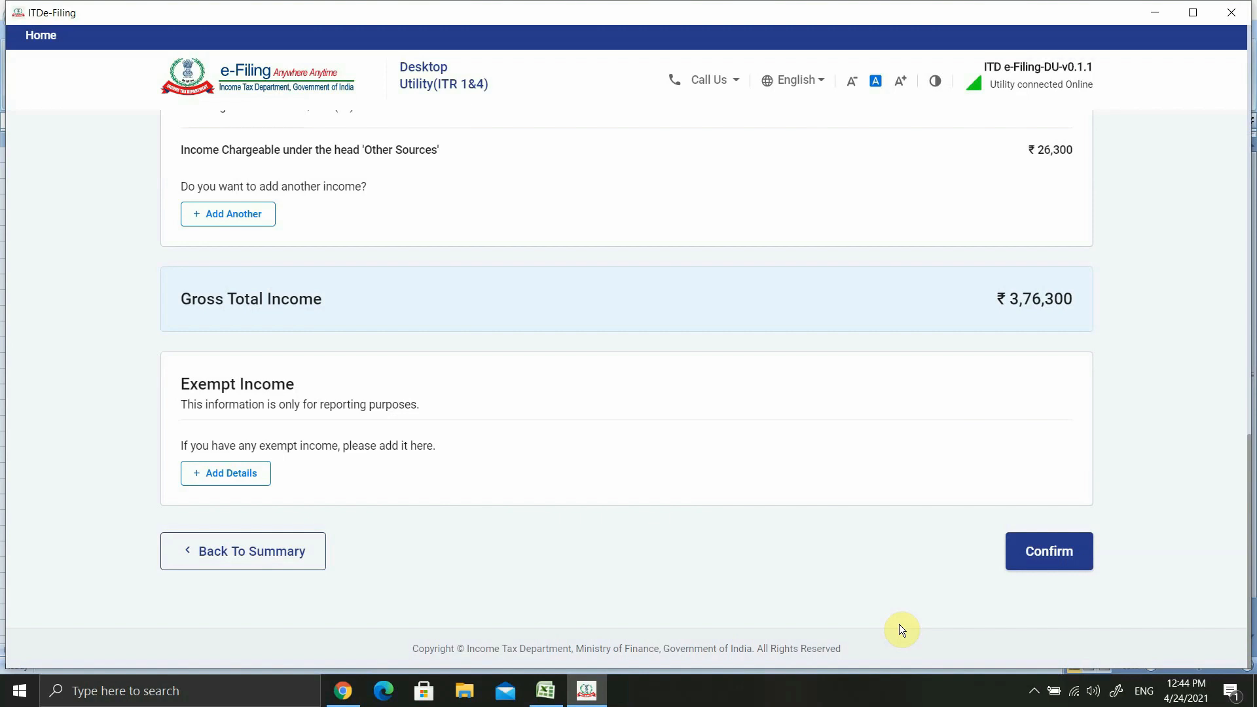
click(1056, 552)
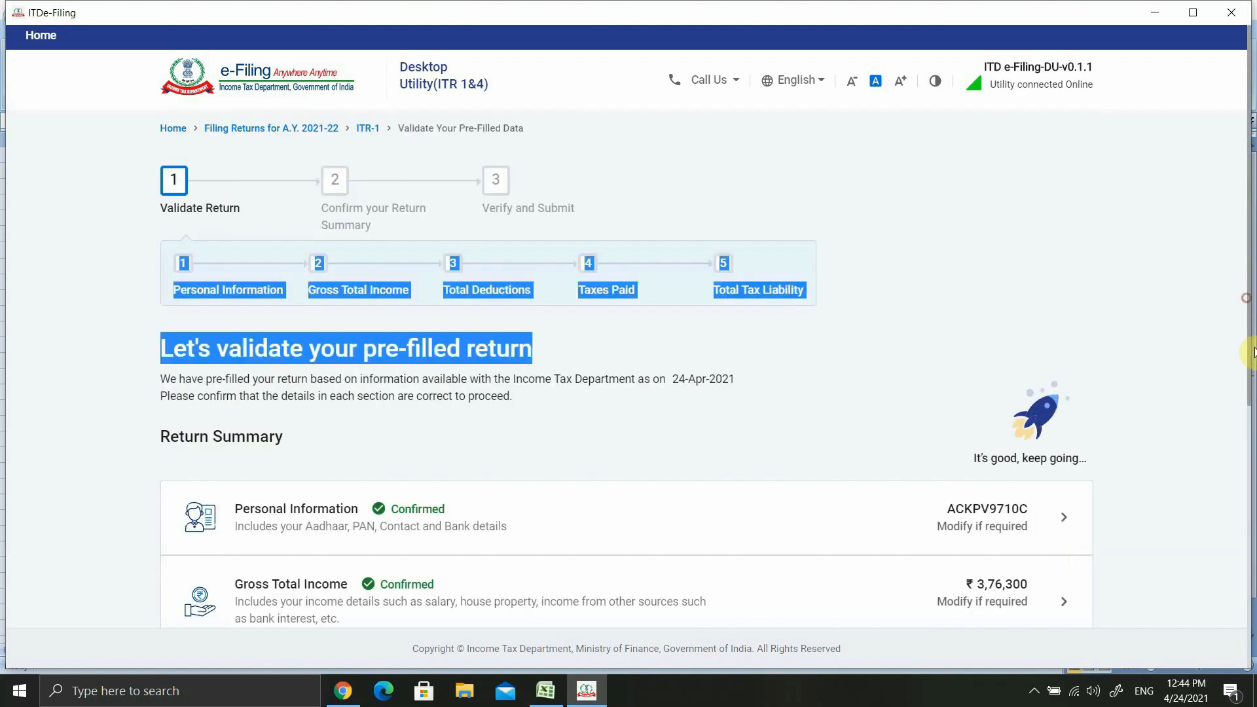
- Open Total Deductions, show all deductions and start adding the 80C deduction for life insurance and provident fund
scroll(1241, 511, down, 1)
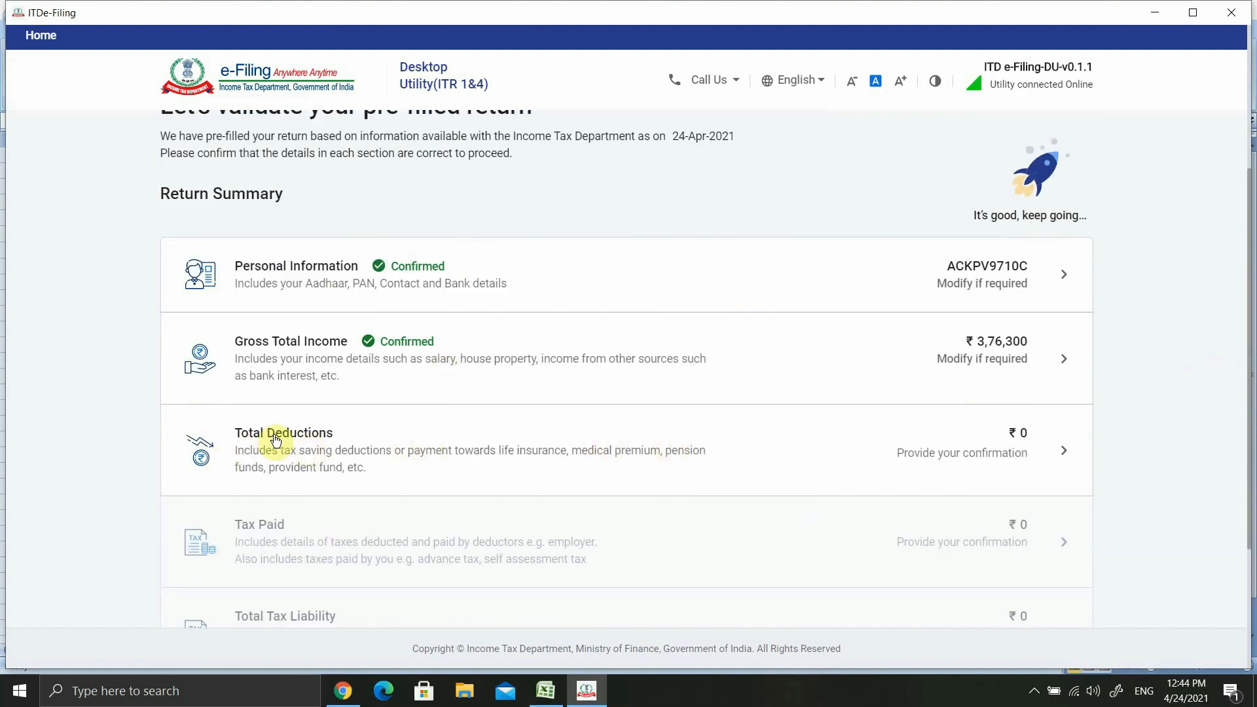
click(320, 439)
drag(1249, 257, 1249, 416)
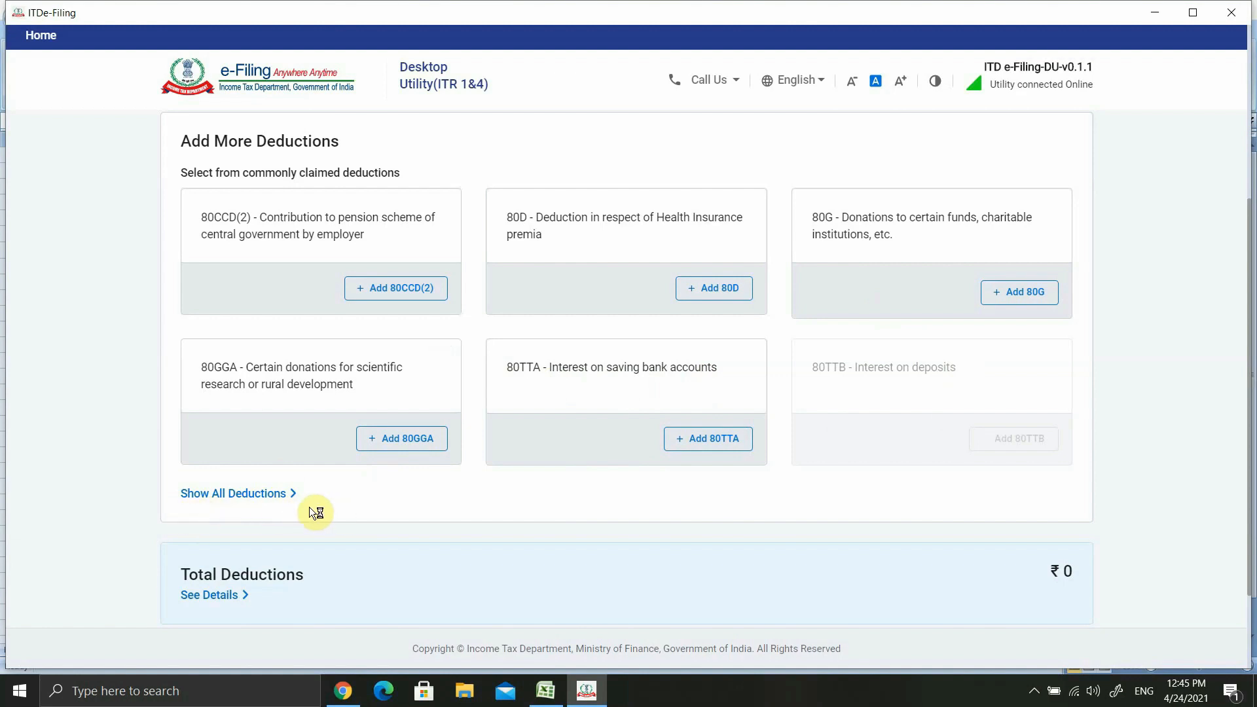
click(221, 497)
scroll(354, 367, down, 3)
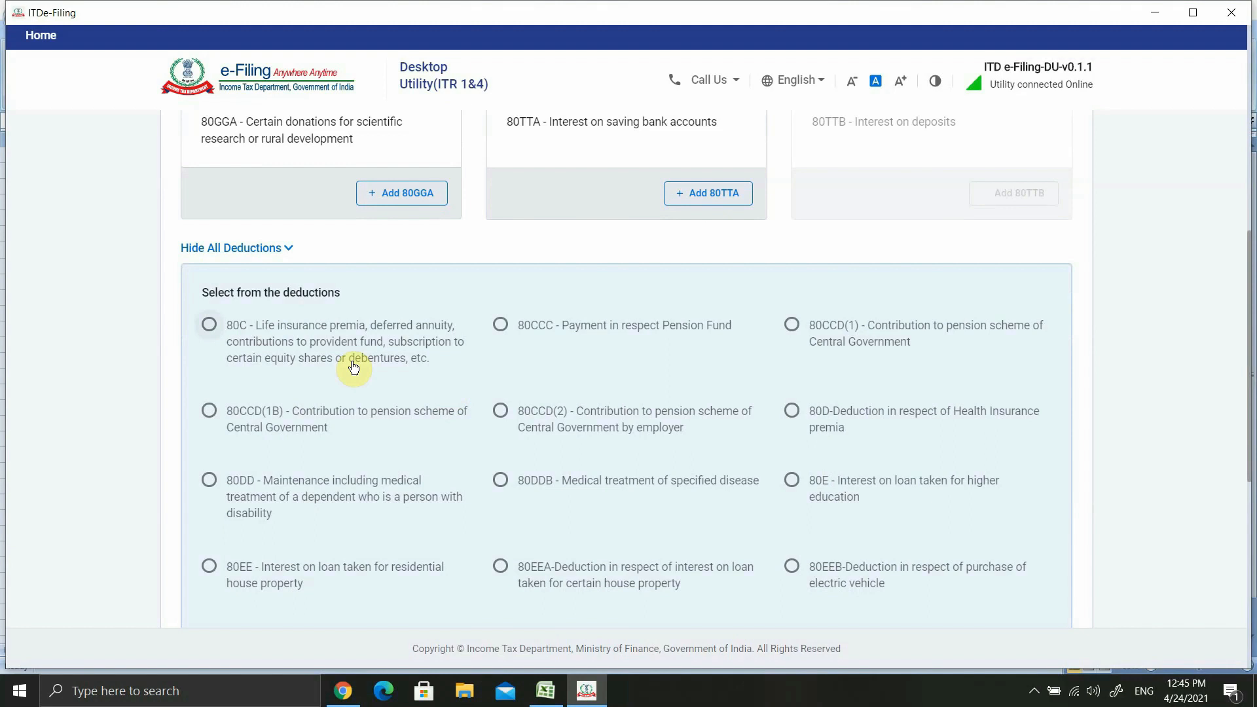
scroll(519, 355, down, 3)
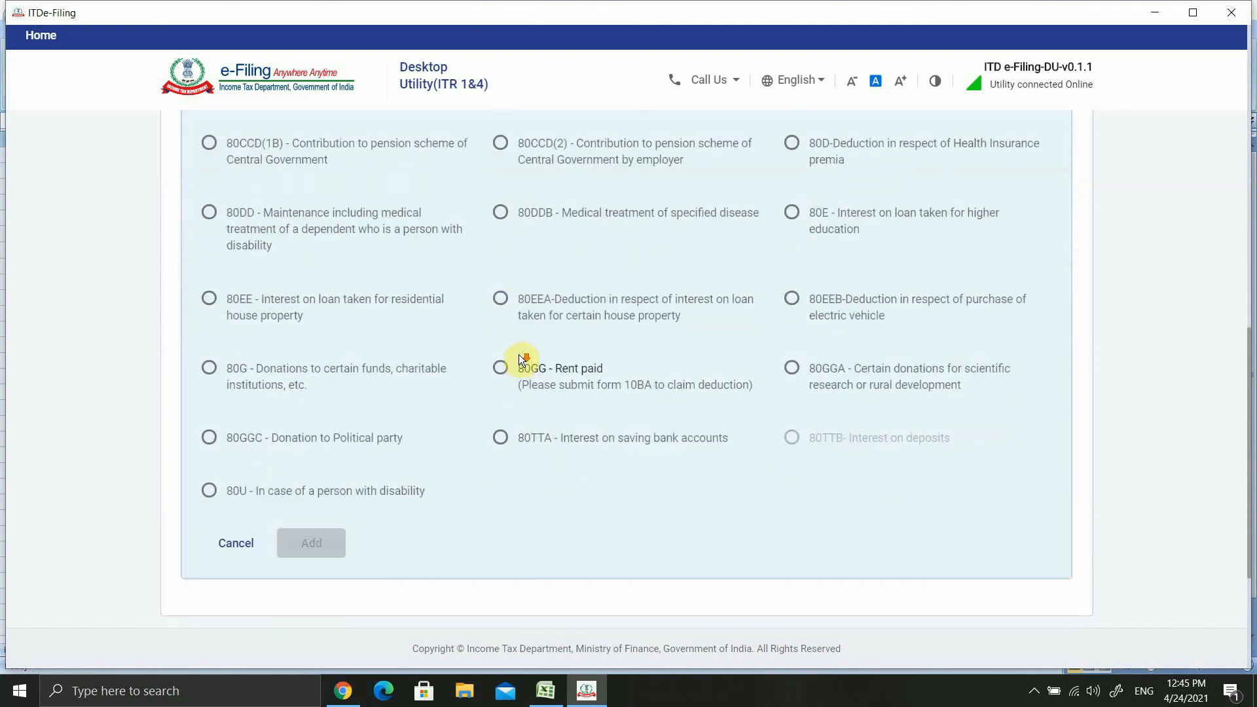
scroll(518, 355, down, 1)
scroll(518, 355, up, 4)
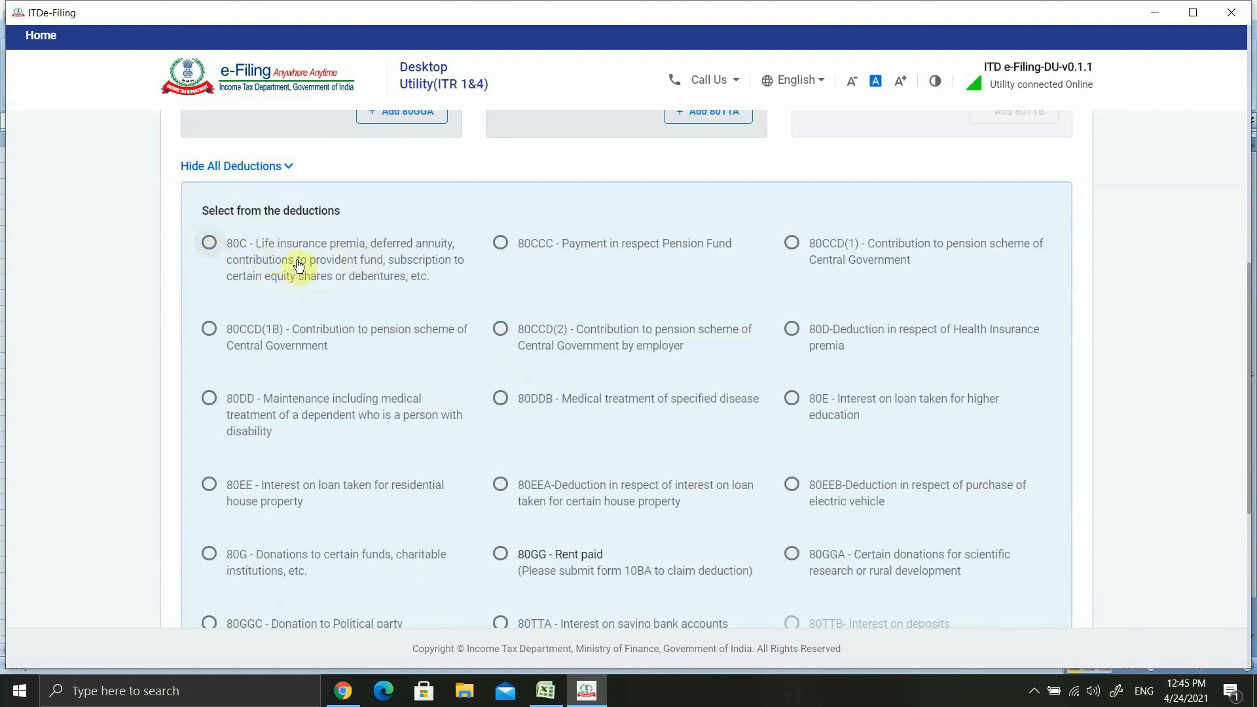
click(209, 243)
scroll(493, 278, down, 3)
click(317, 482)
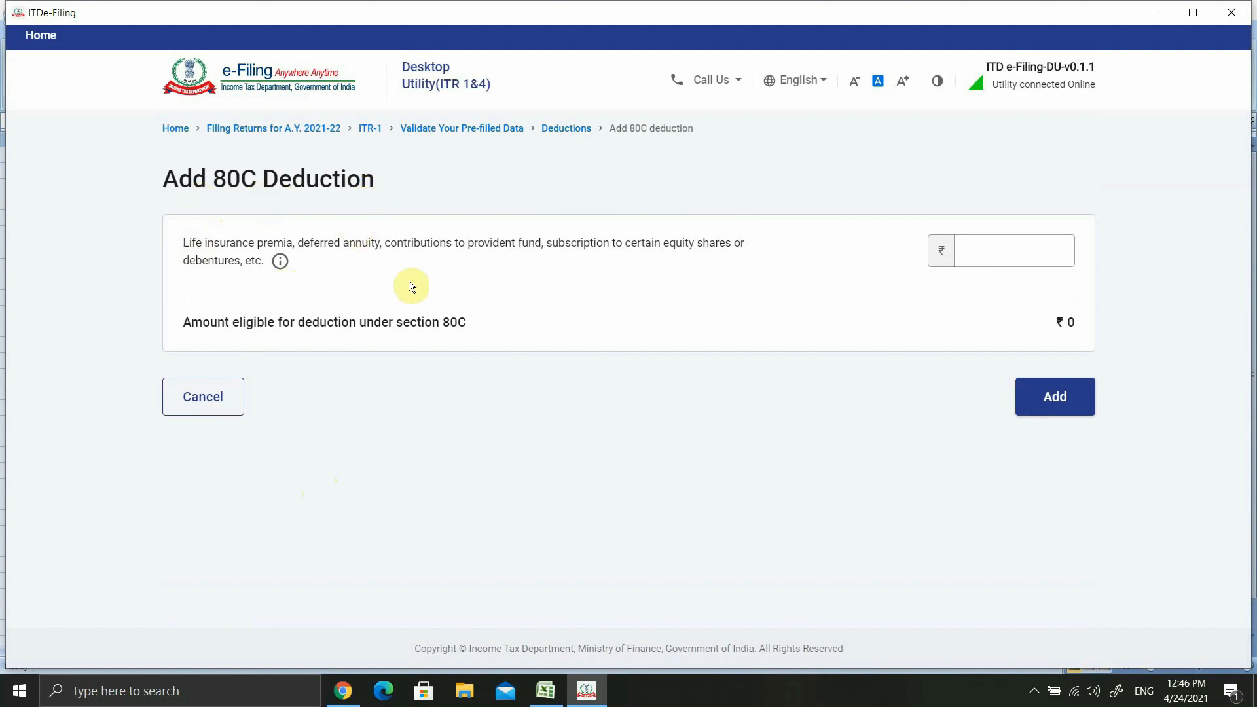
- Enter 55,000 as the 80C amount, taken from the Excel income details, and add the deduction
click(1002, 254)
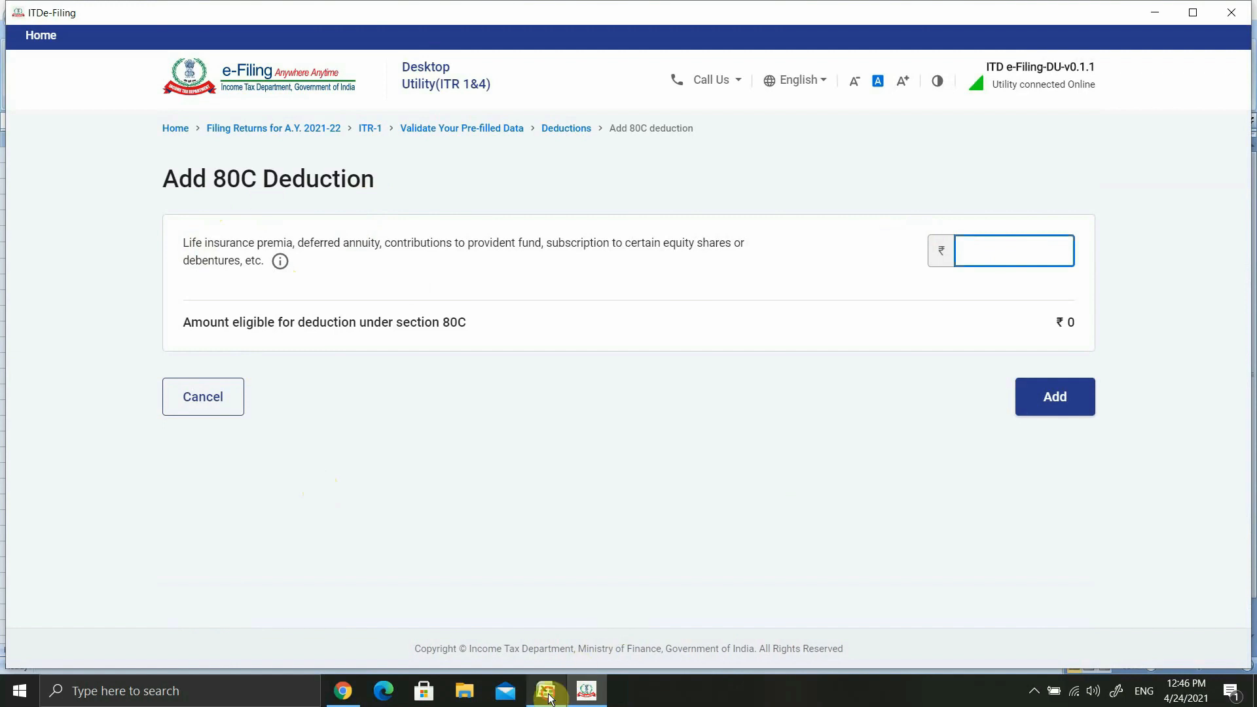
click(545, 689)
click(79, 249)
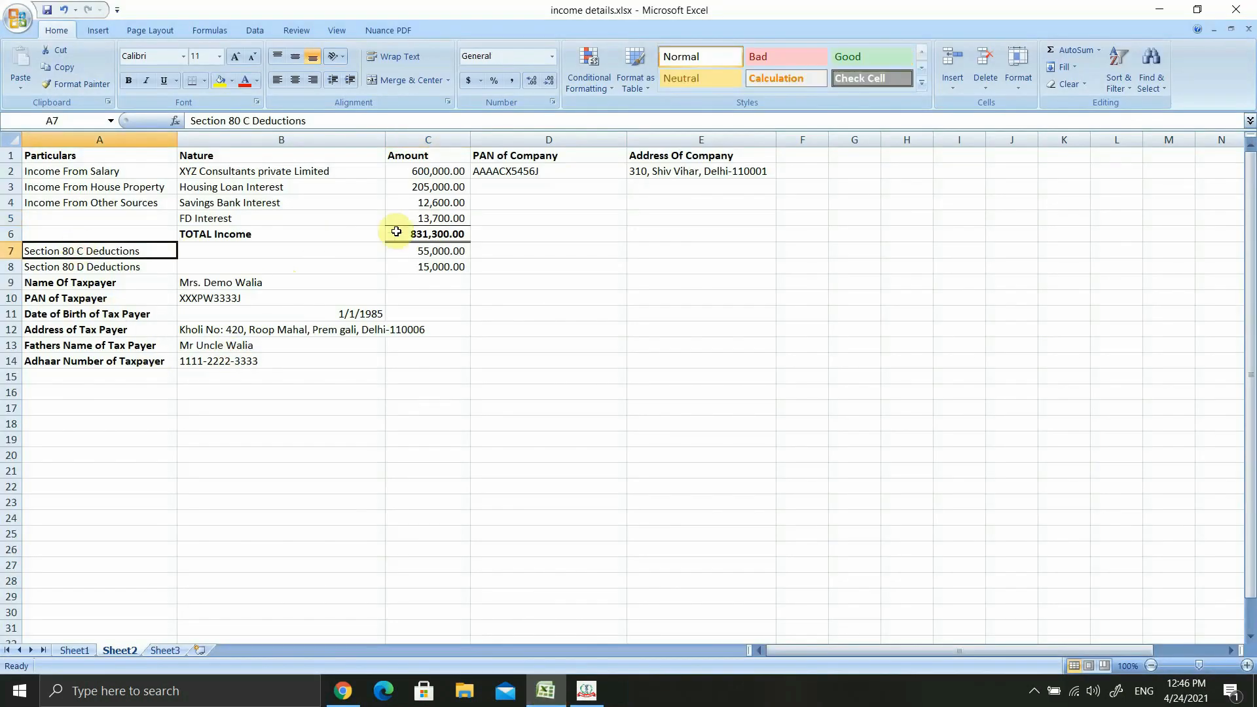
click(441, 255)
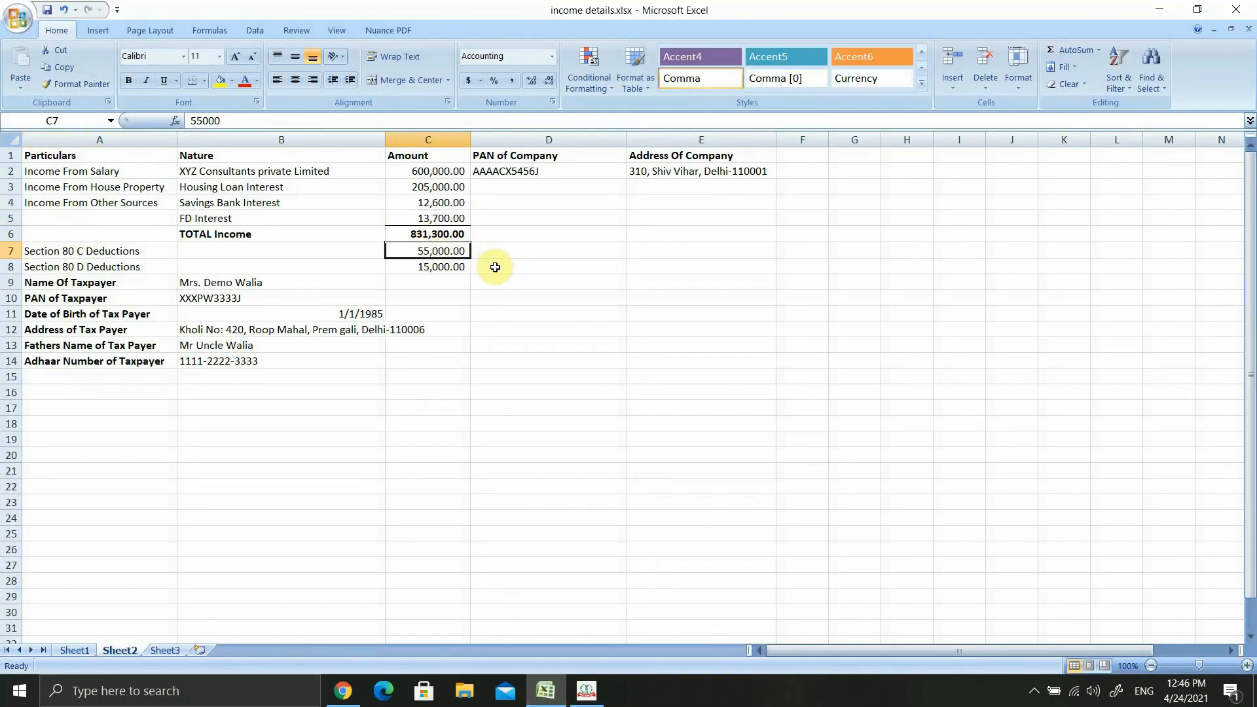
click(587, 691)
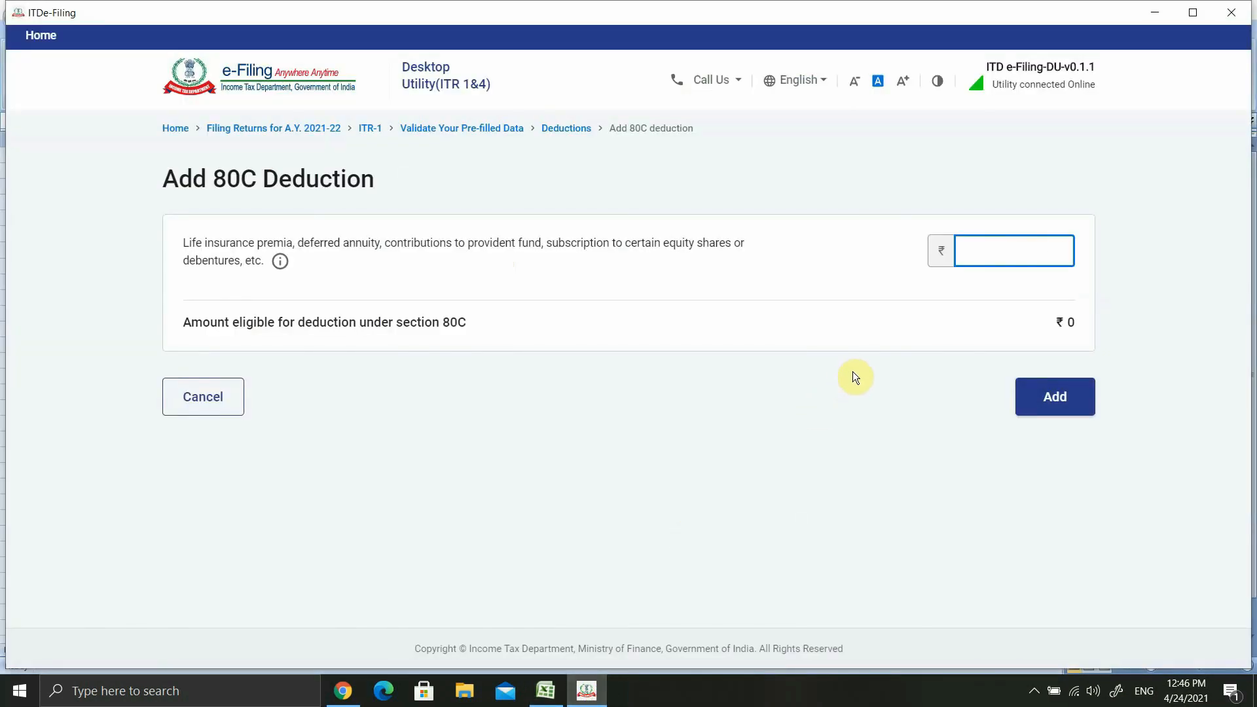
text(55000)
click(835, 257)
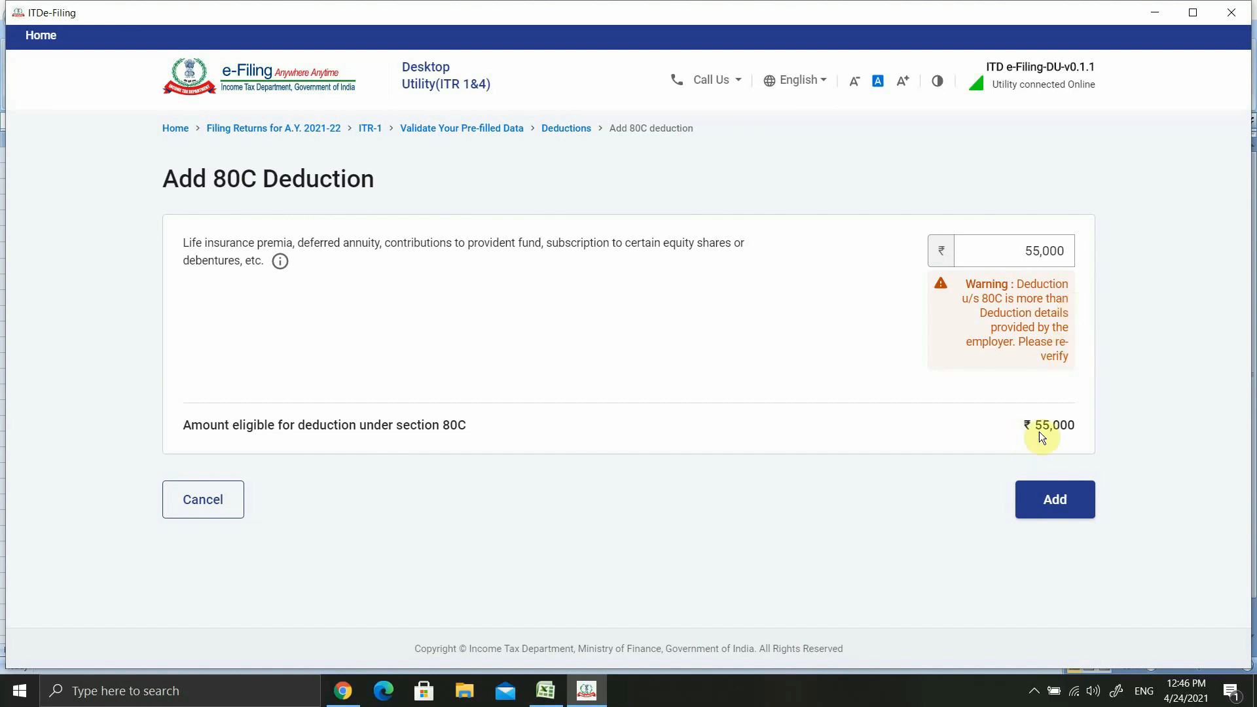
click(1055, 505)
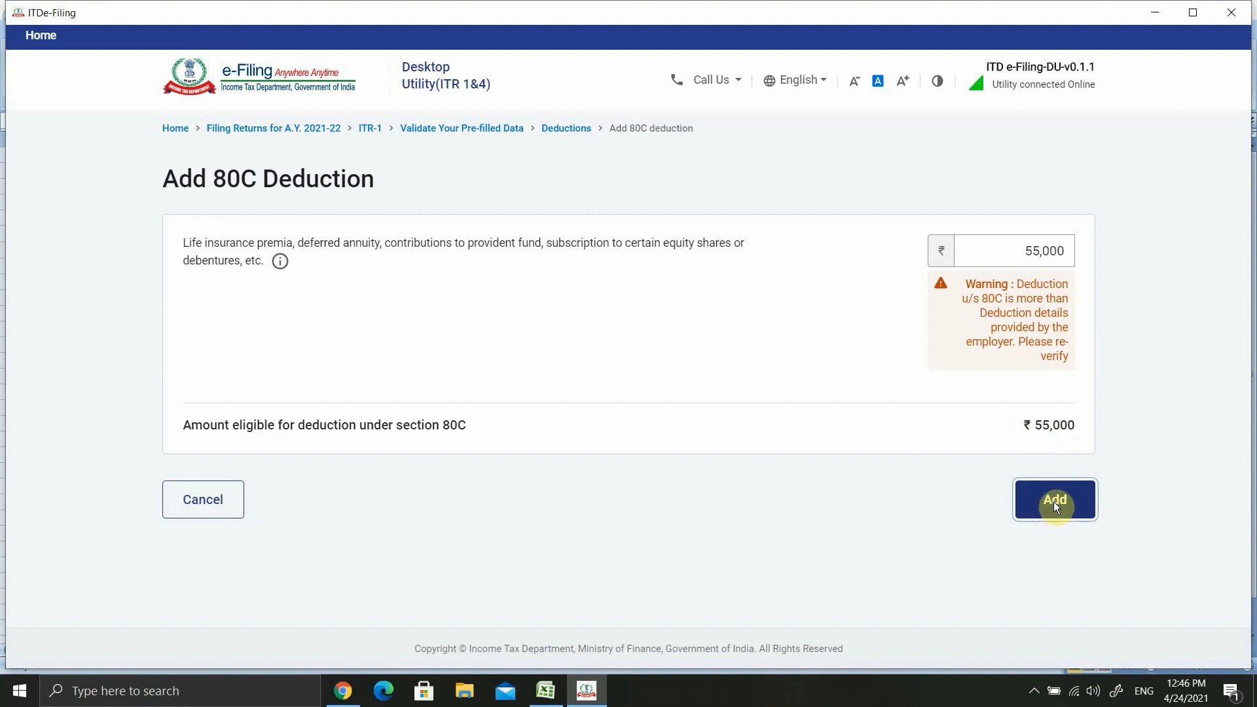
- Start adding the 80D health insurance deduction and answer No to whether a family member excluding parents is a senior citizen
drag(1249, 331, 1247, 475)
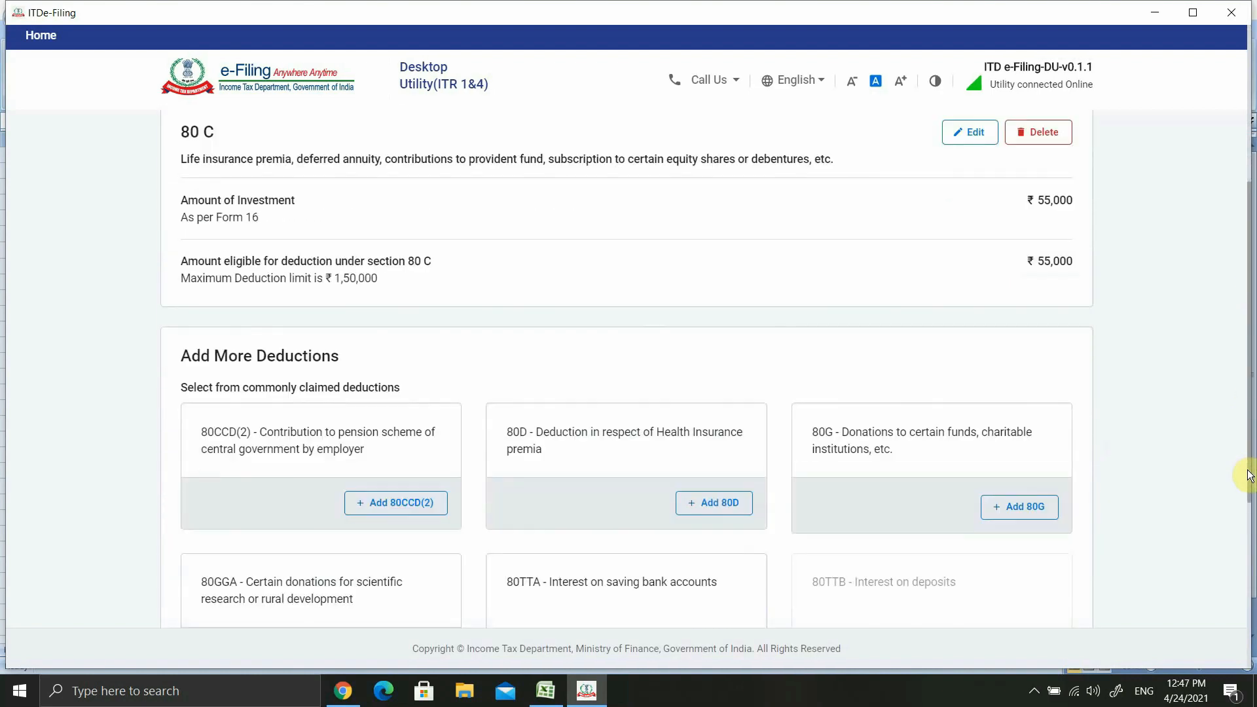
click(713, 510)
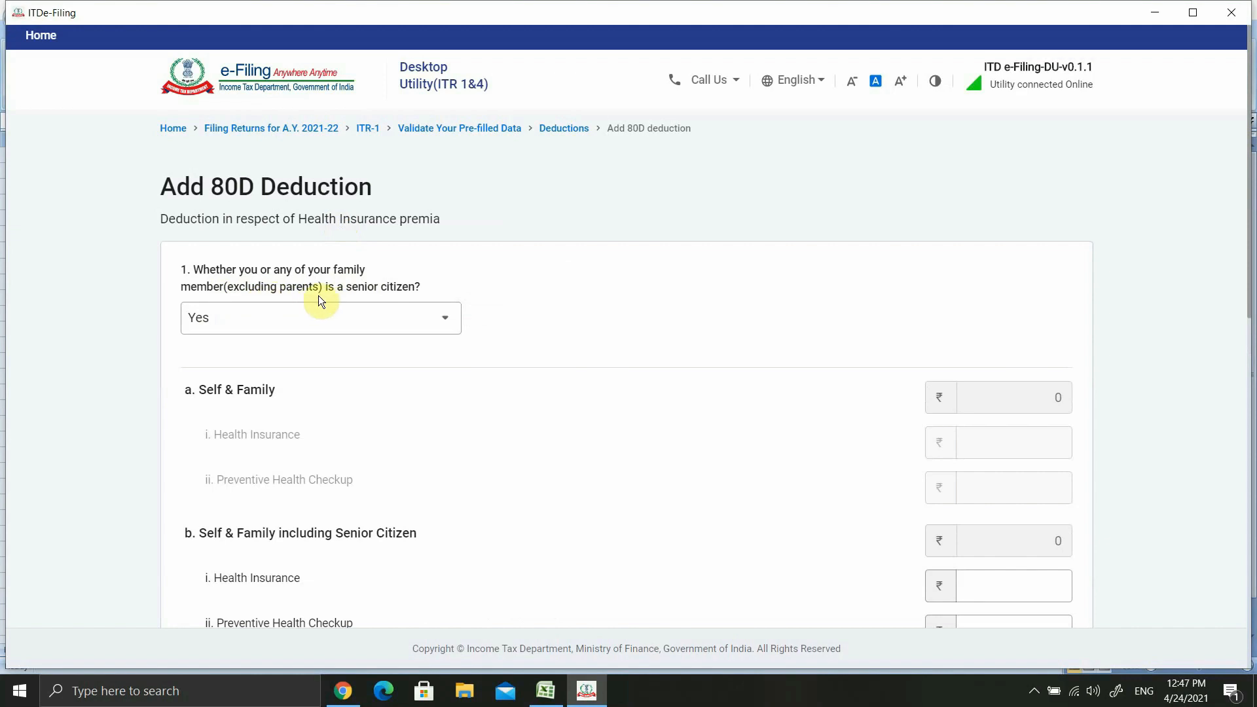
click(444, 328)
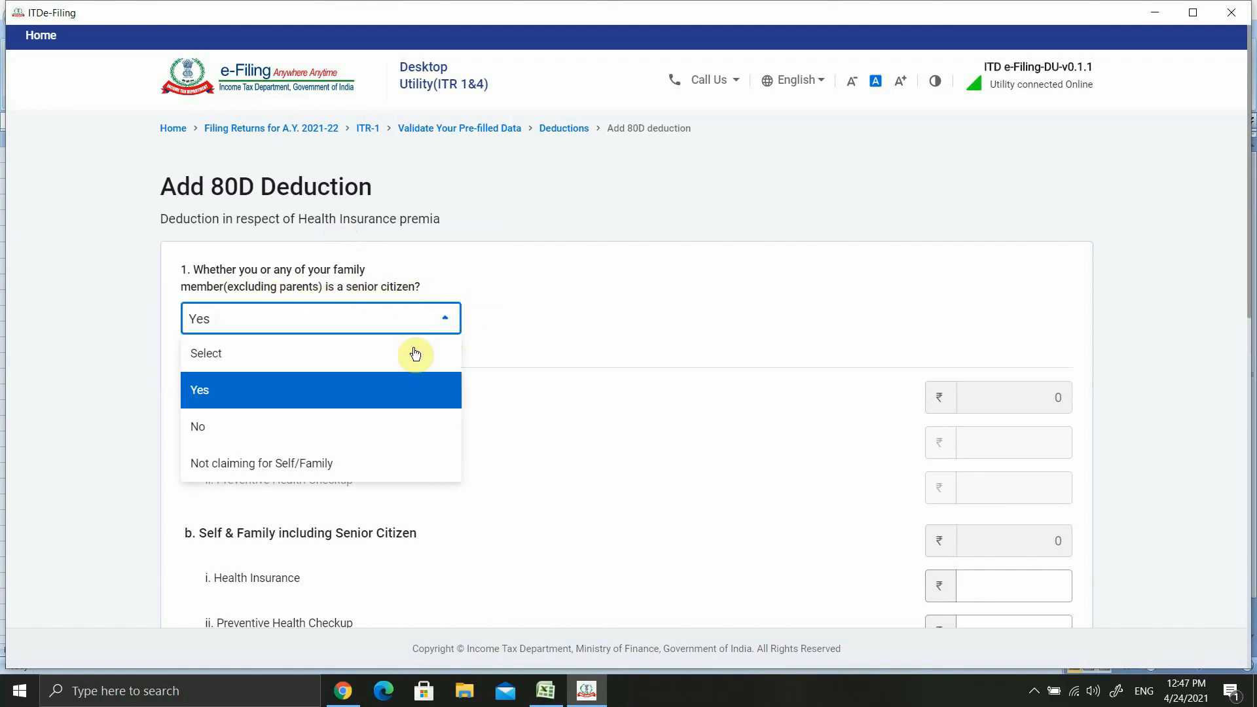
click(201, 426)
scroll(254, 337, down, 1)
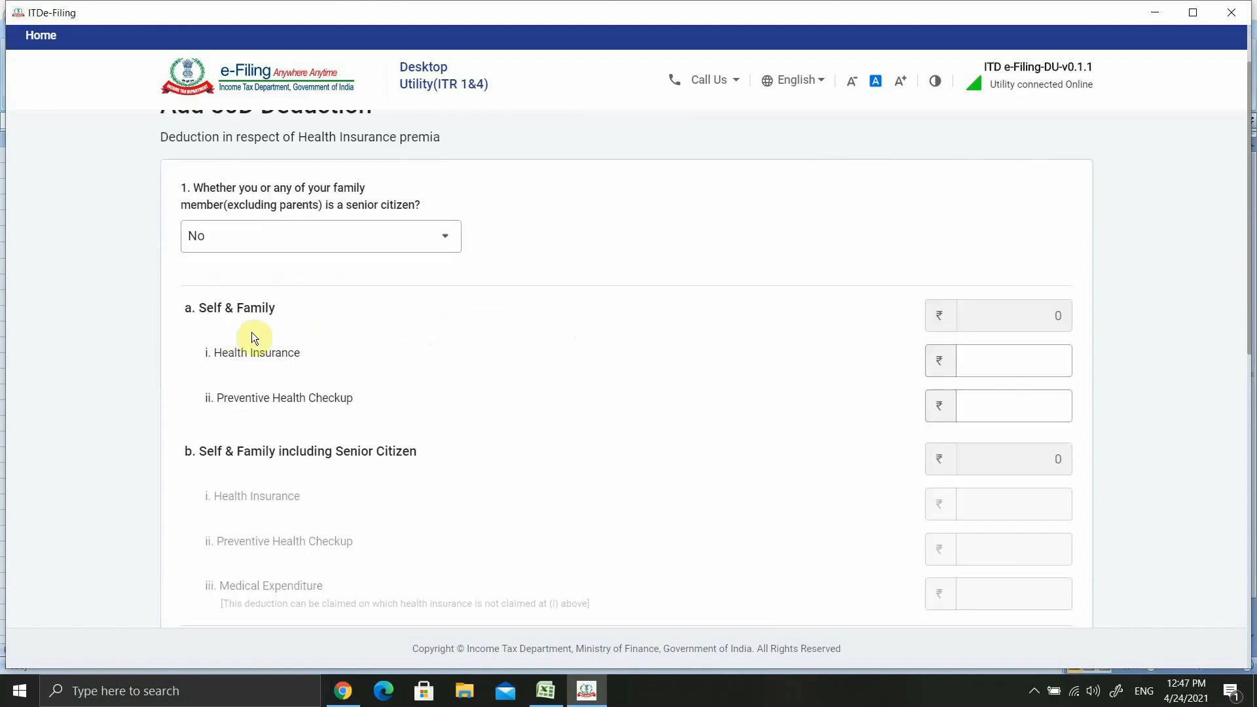
- Enter 15,000 as Self & Family health insurance, taken from the Section 80 D row of the Excel income details
click(988, 360)
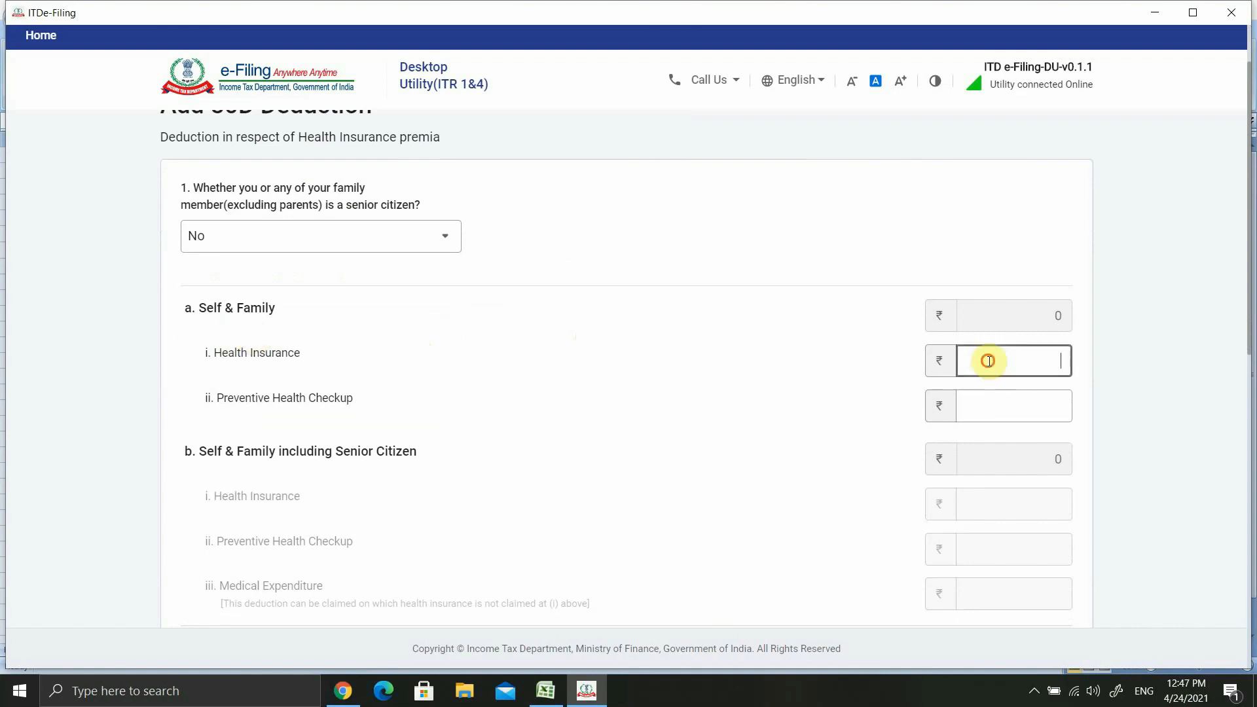
click(564, 700)
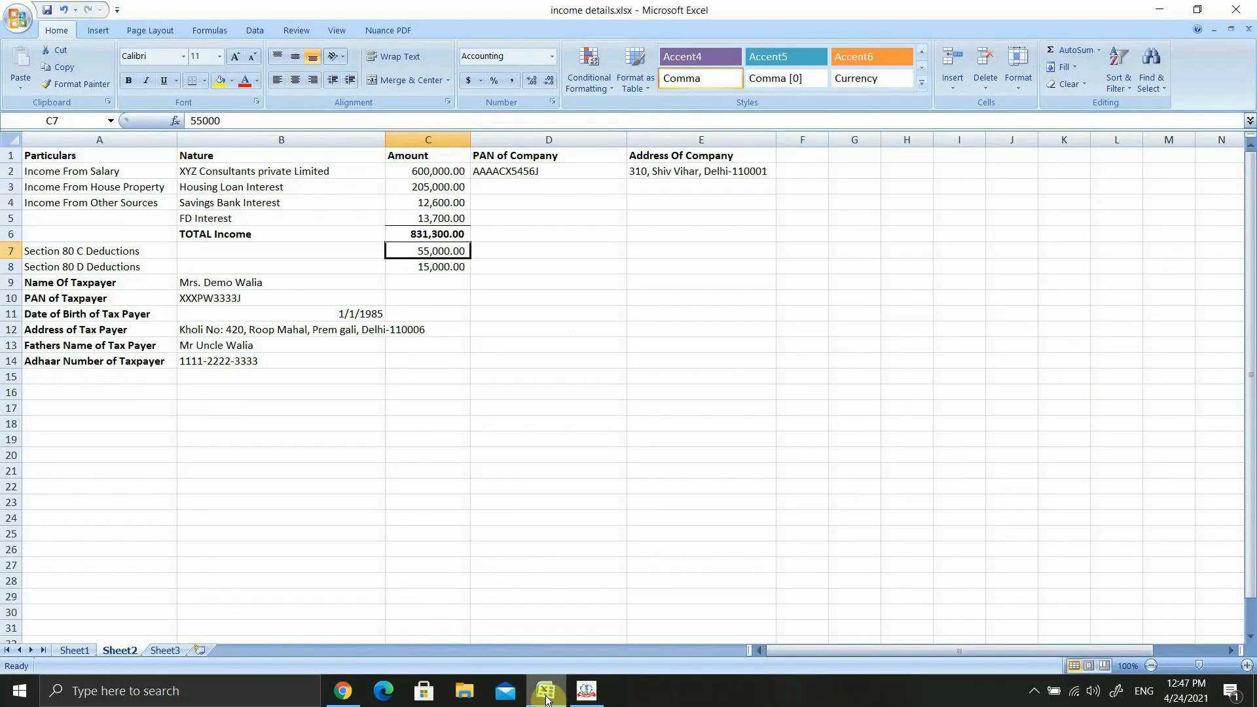
click(433, 265)
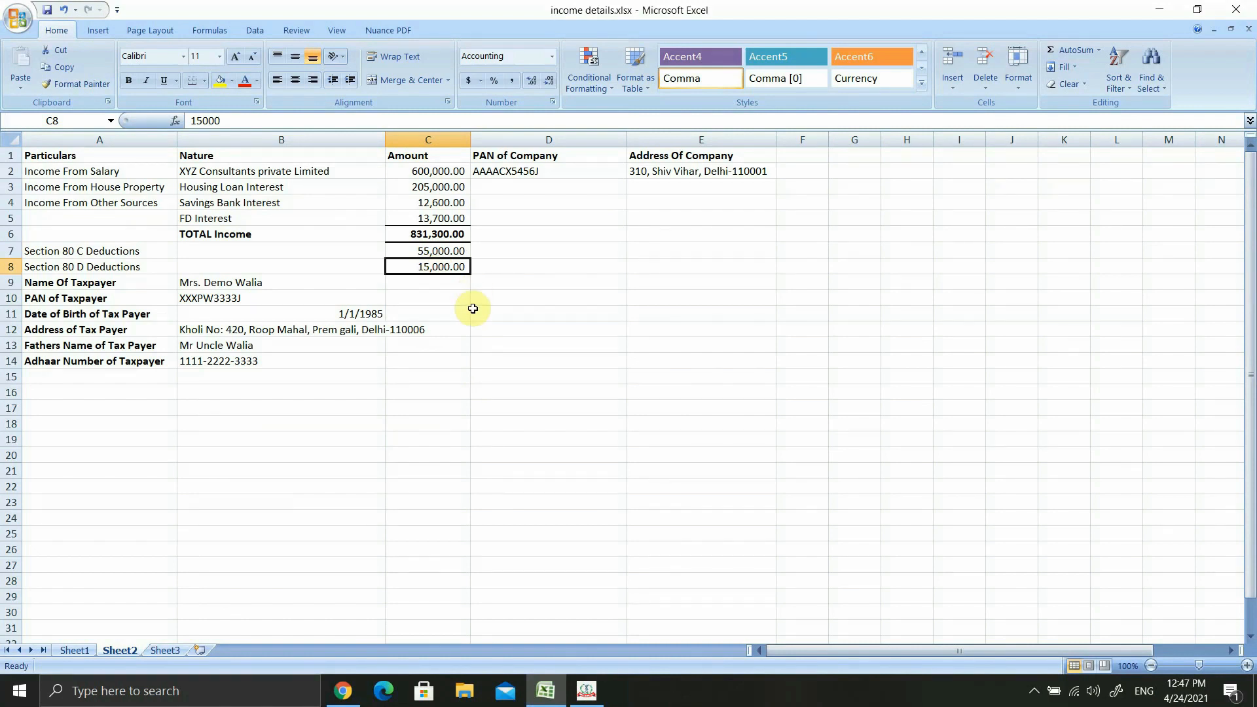
click(598, 697)
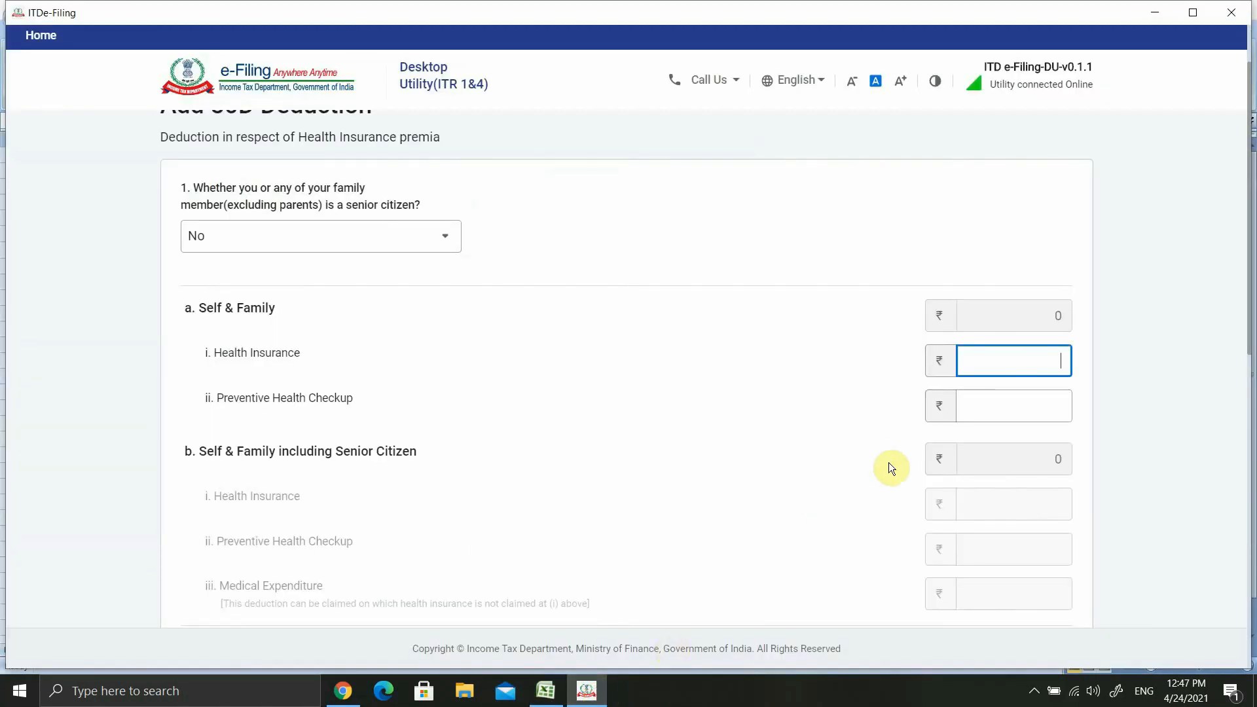
text(15,0)
text(000)
scroll(277, 253, down, 3)
click(1001, 245)
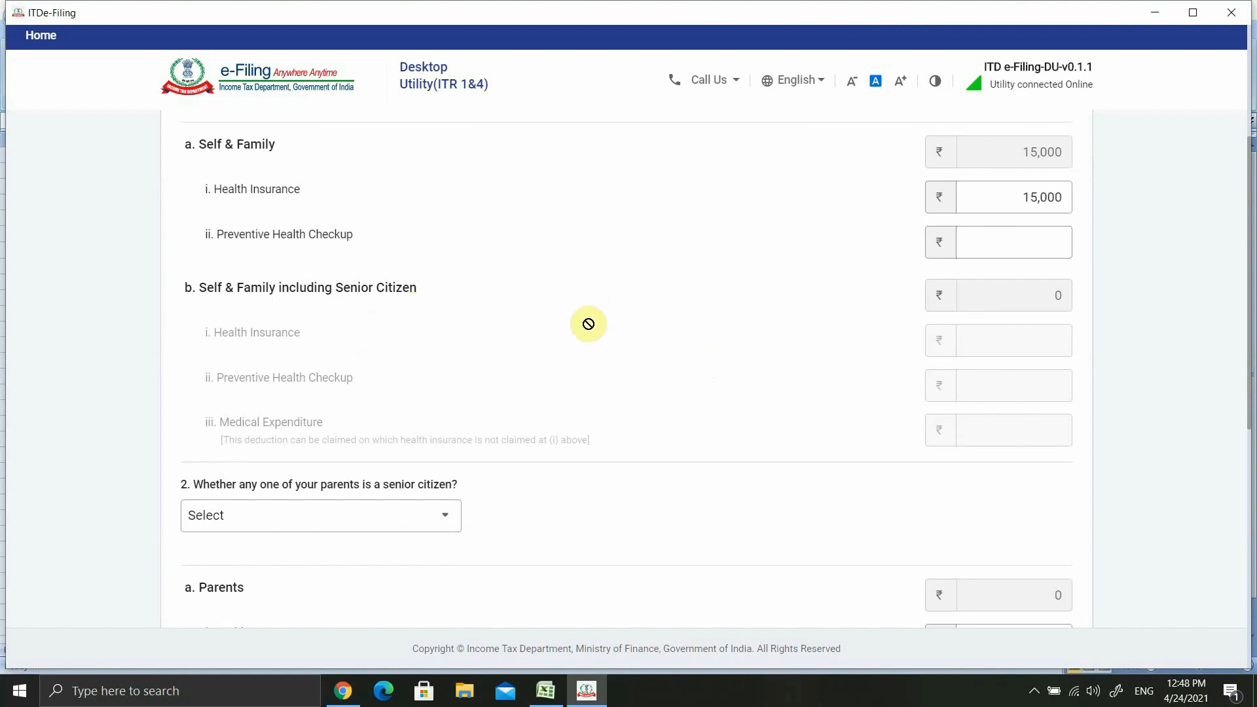
scroll(588, 324, down, 2)
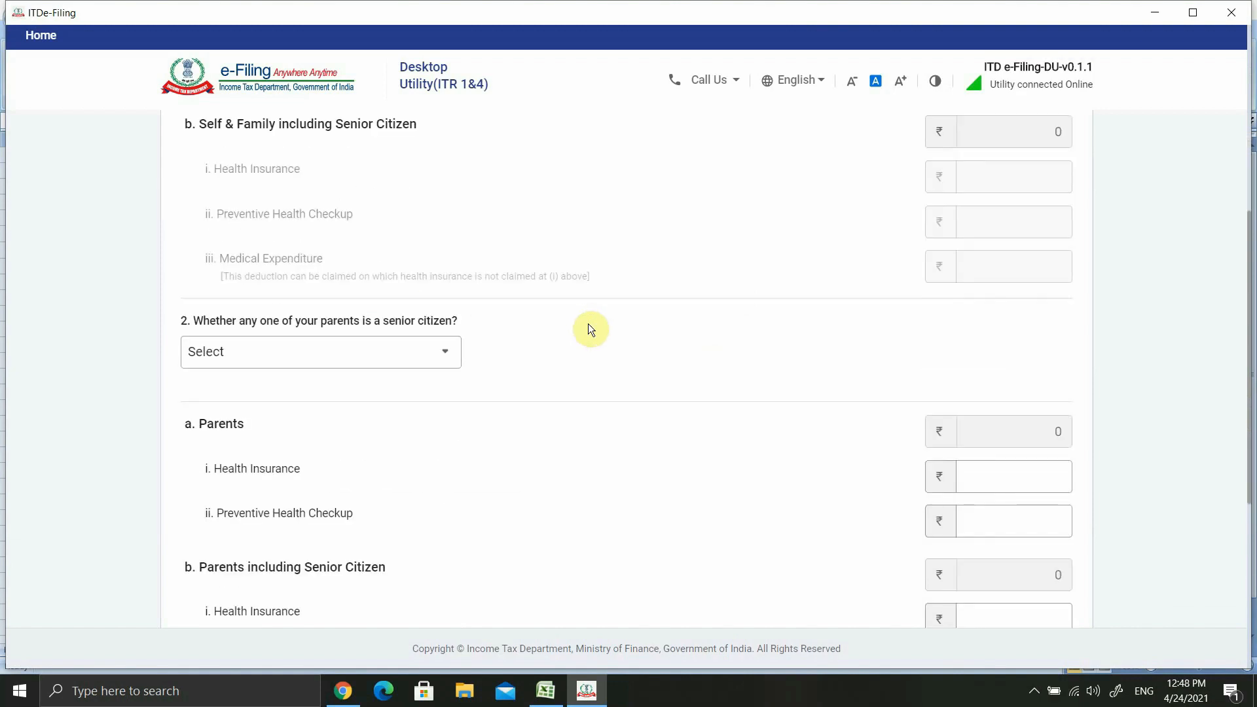
scroll(588, 324, down, 5)
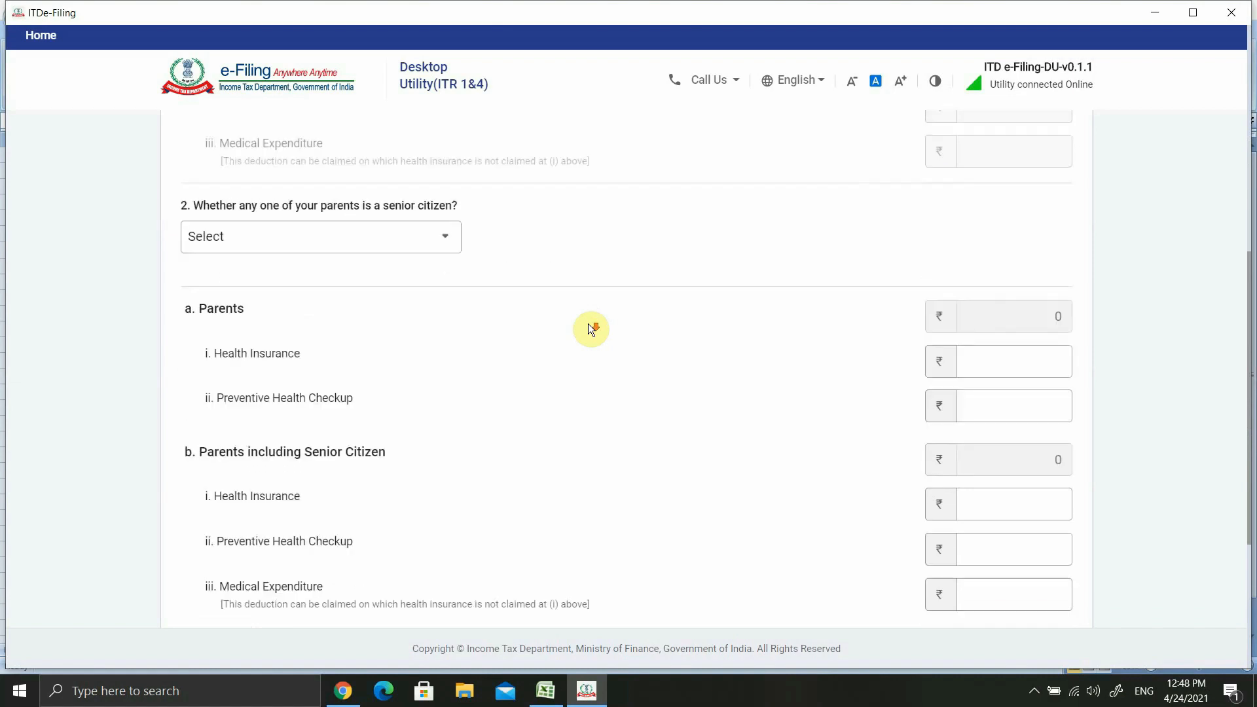
- Answer whether any parent is a senior citizen and add the 80D health insurance deduction
click(1047, 494)
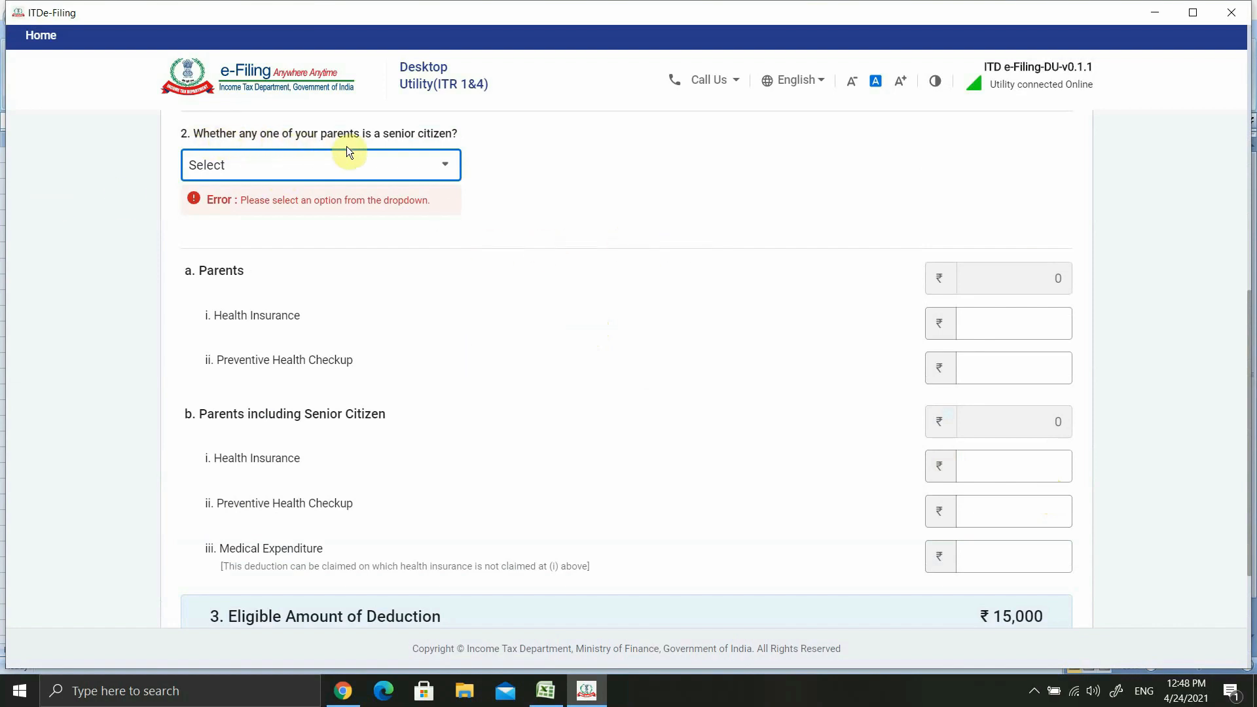
click(443, 165)
click(196, 272)
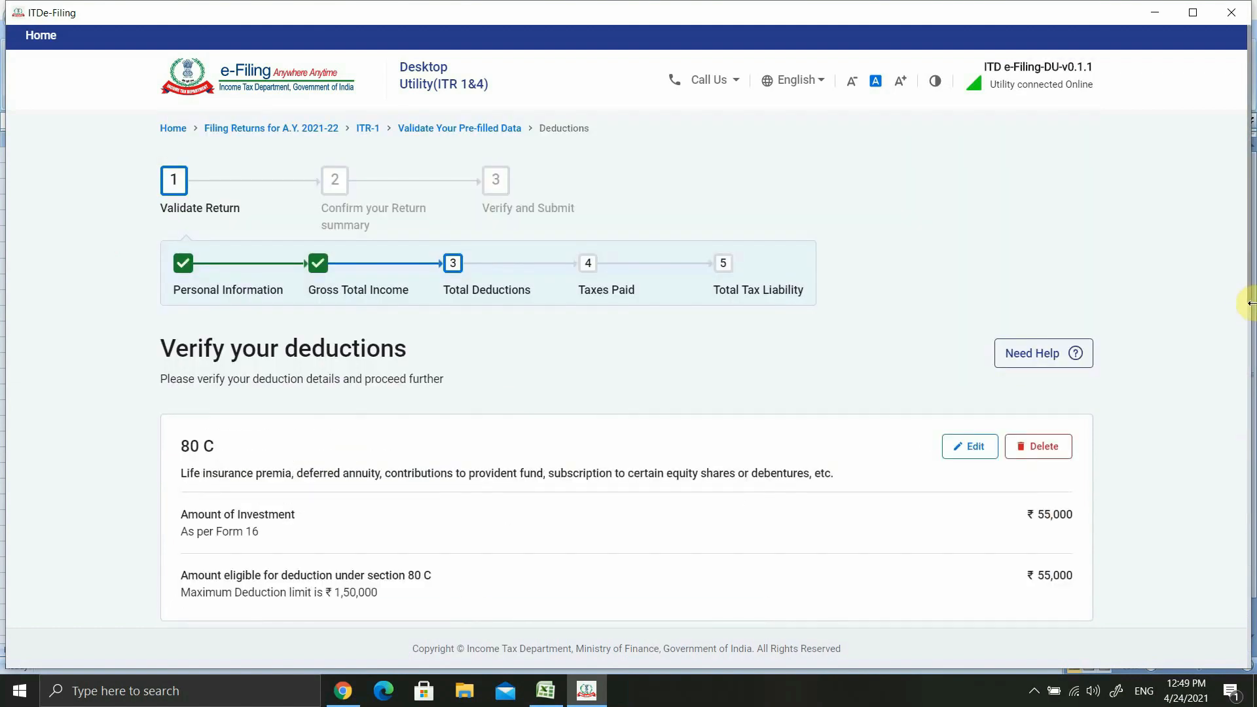
- Review the added 80C and 80D deductions and check the Savings Bank Interest amount in the Excel income details
scroll(1041, 333, down, 4)
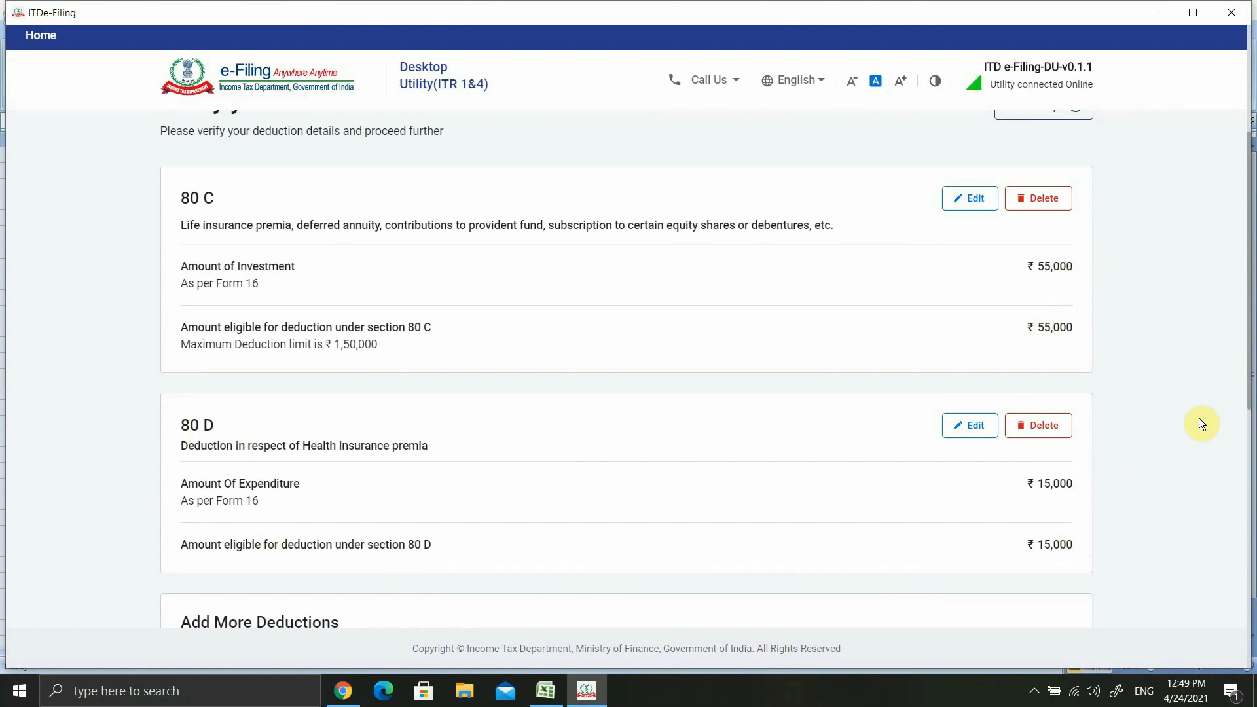
scroll(1246, 400, down, 10)
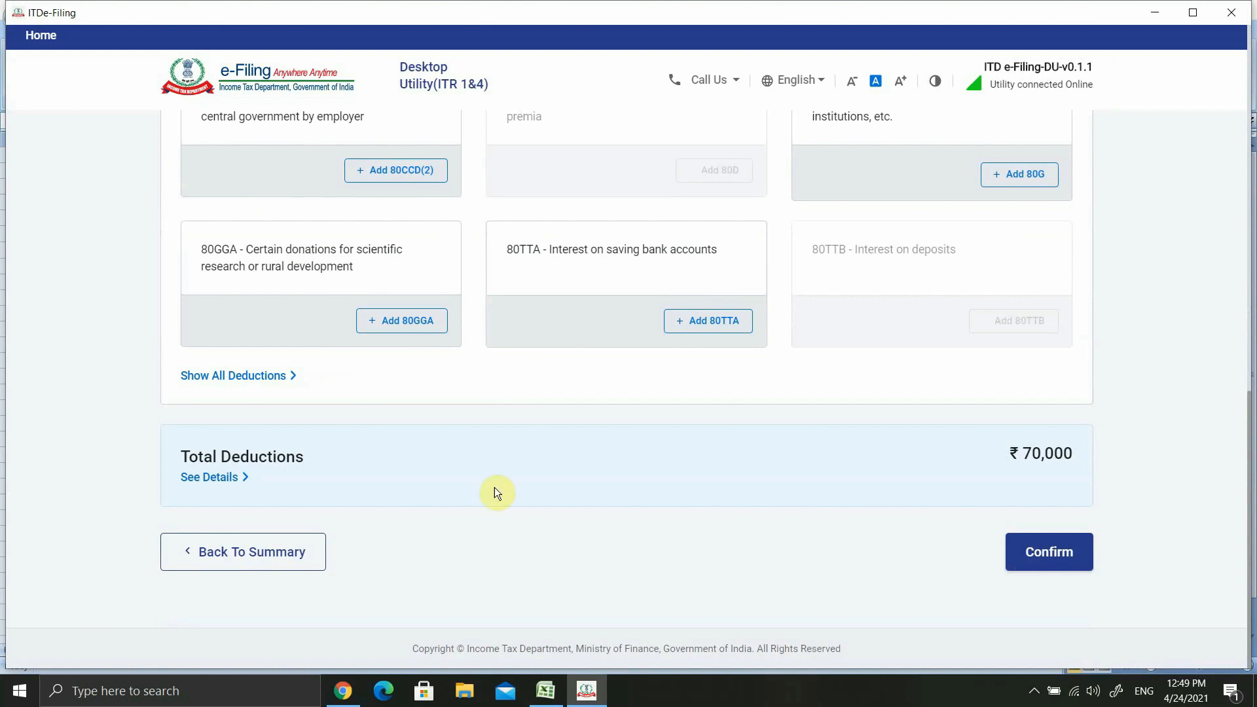
click(545, 691)
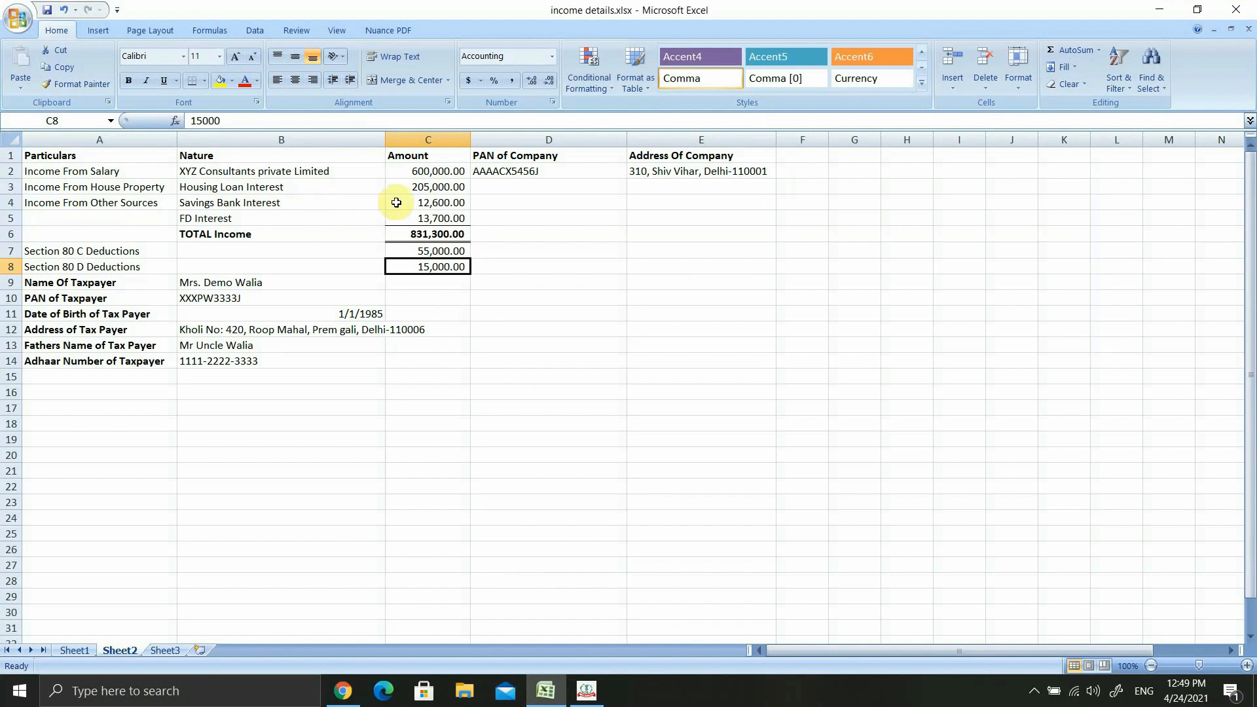
click(440, 203)
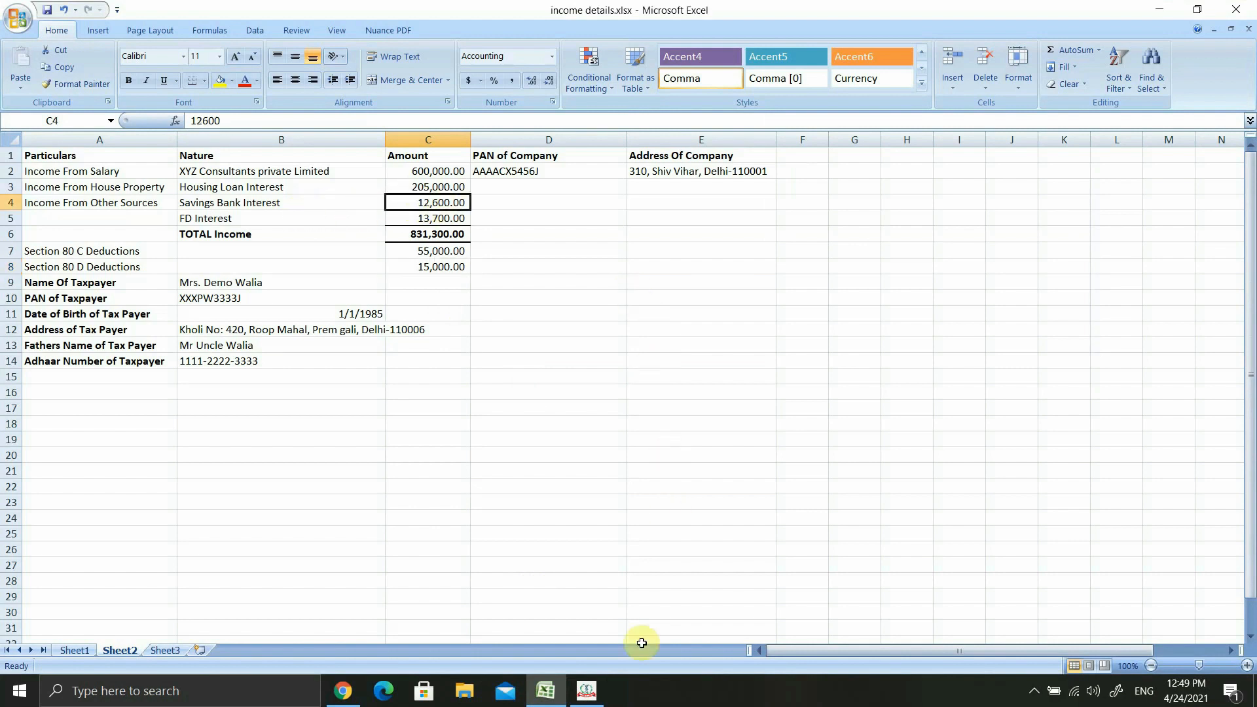
click(586, 691)
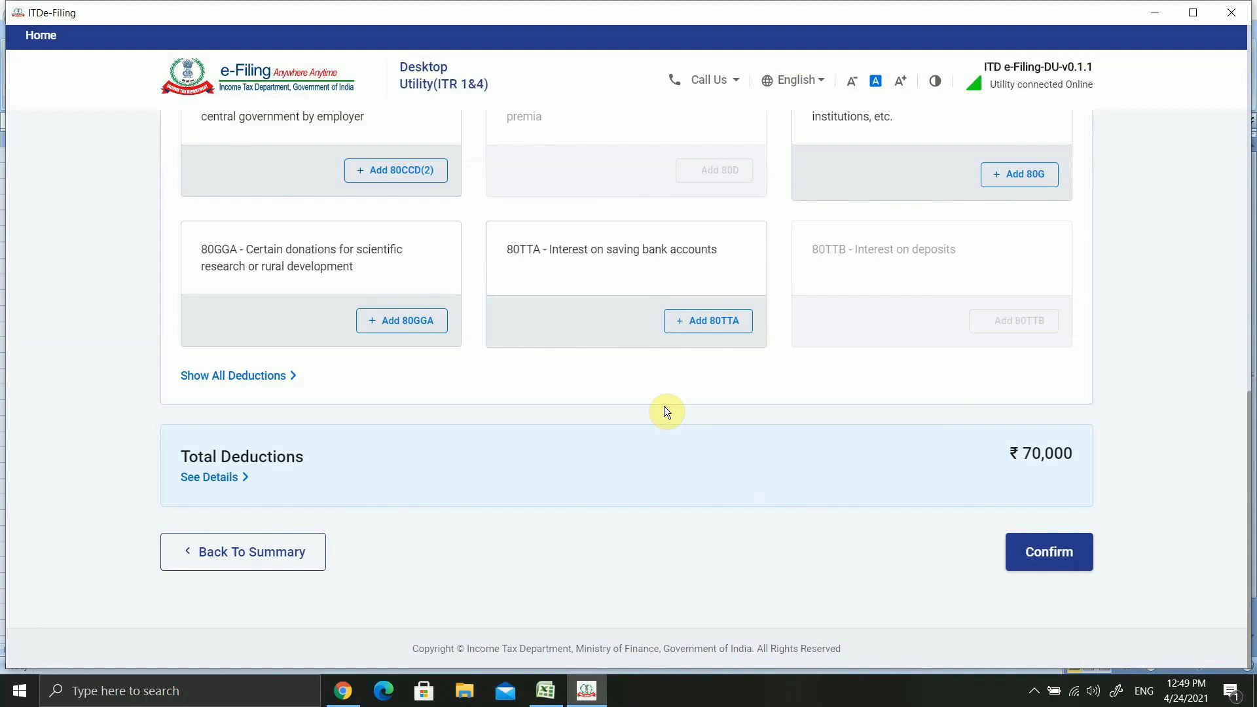
- Add an 80TTA deduction of 10,000 for interest on saving bank accounts
click(710, 321)
click(983, 258)
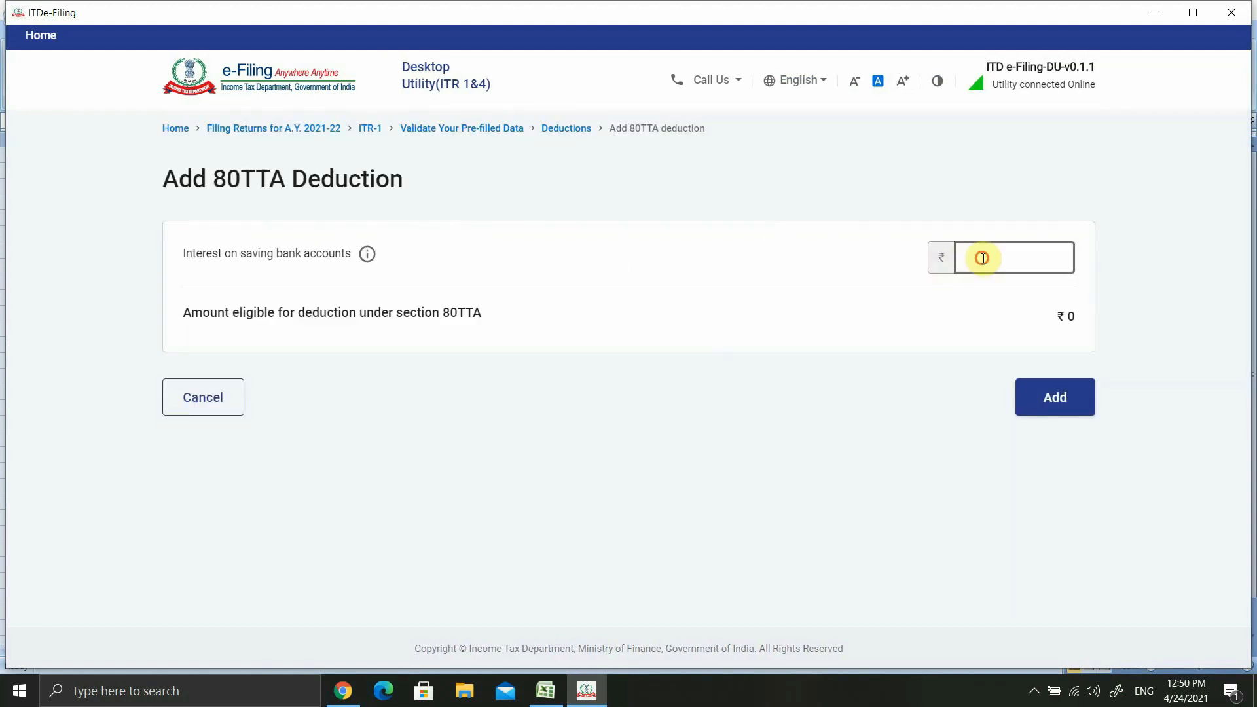
text(10,000)
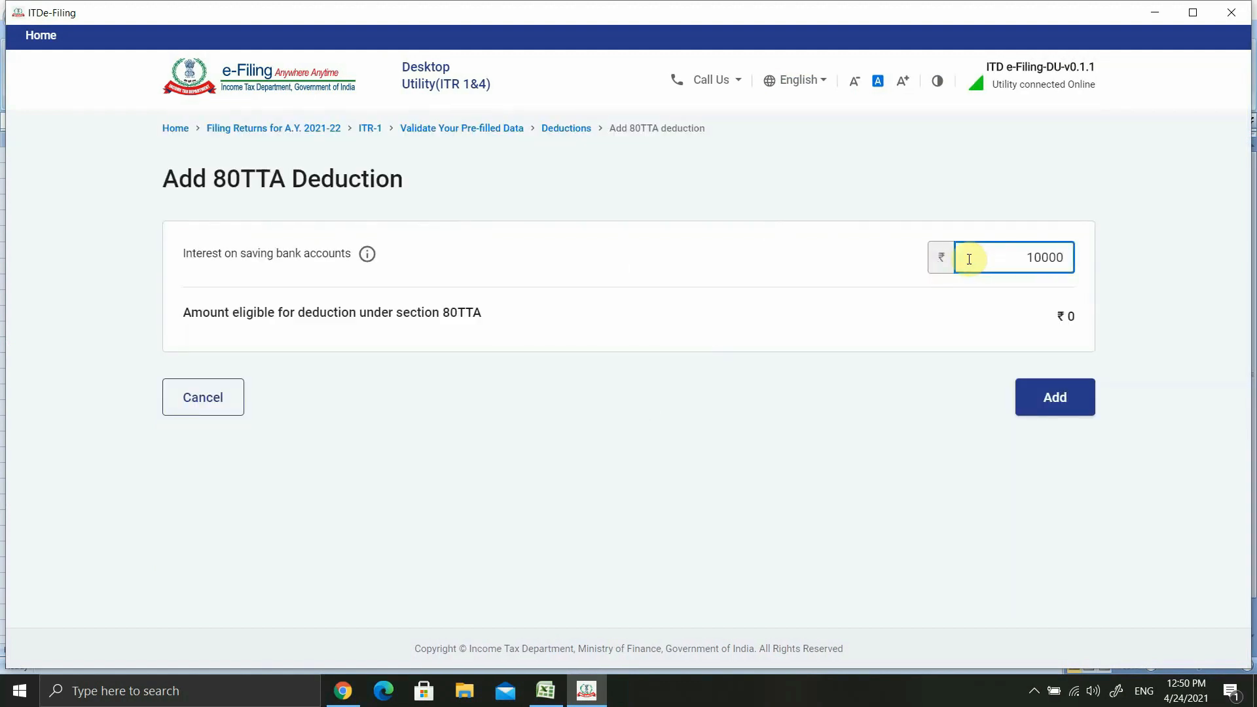
click(885, 283)
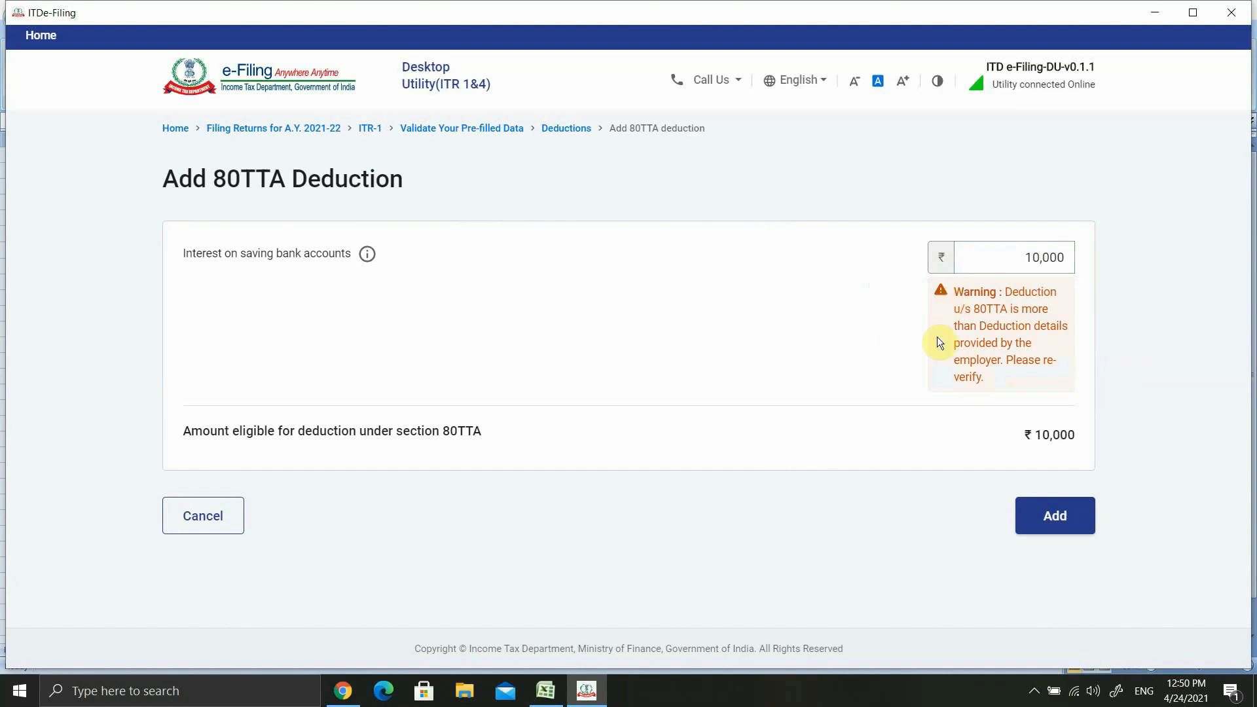
click(1047, 515)
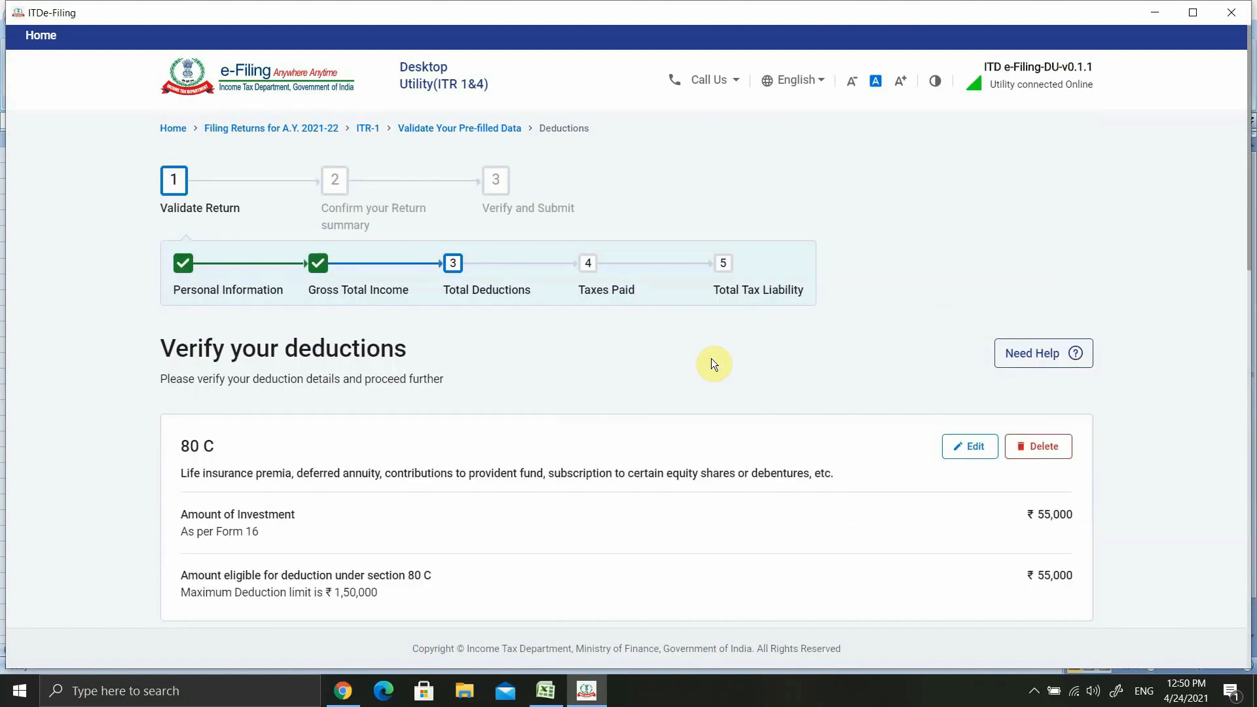
- Confirm the Total Deductions section after checking the overall deduction amount
scroll(712, 360, down, 7)
scroll(713, 361, down, 7)
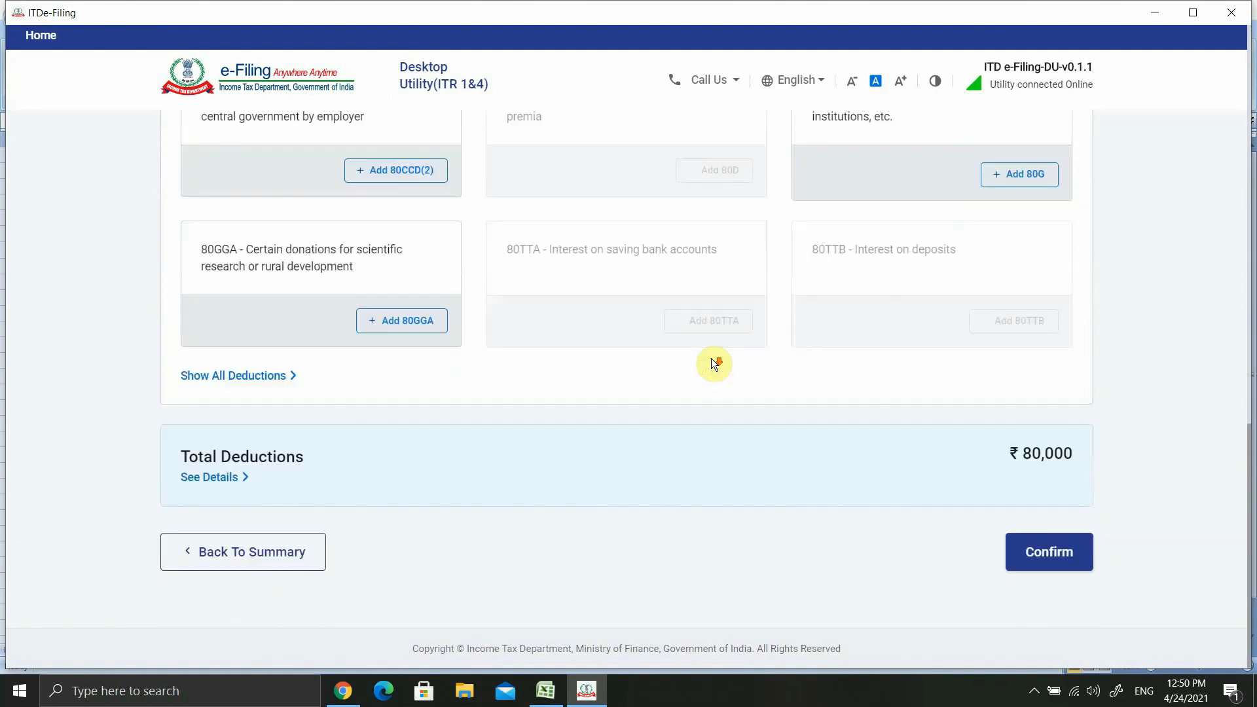
click(1053, 552)
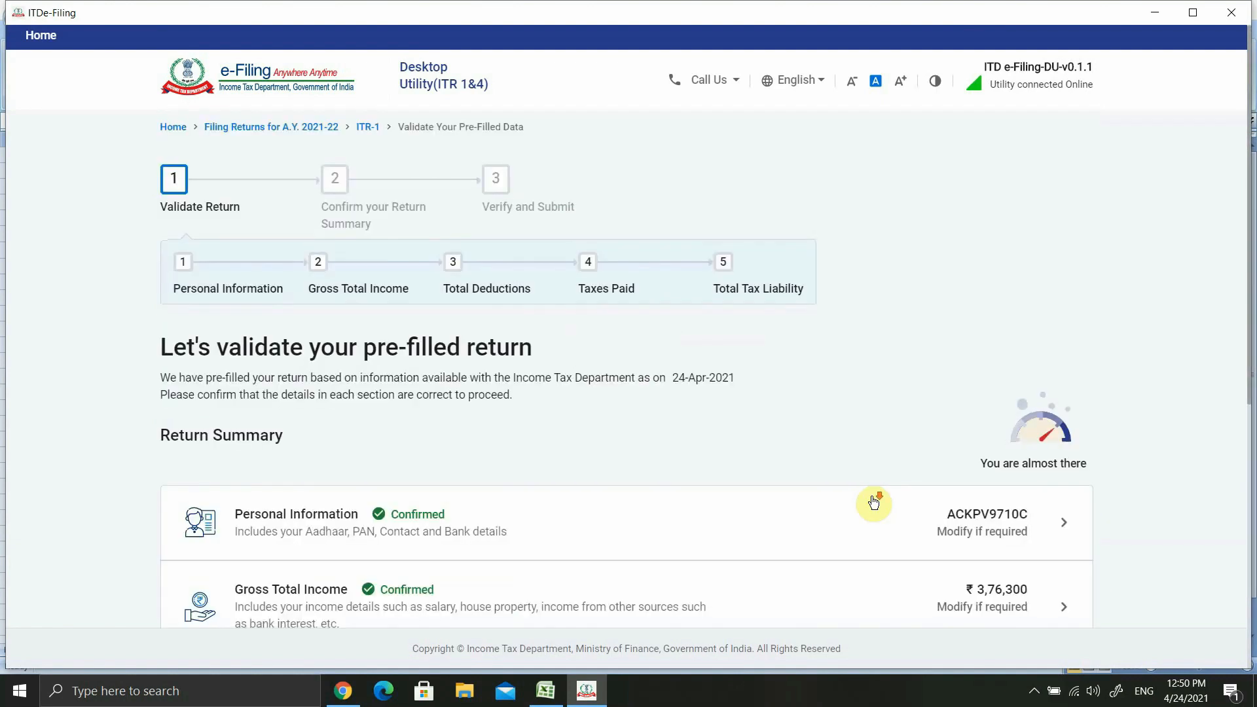
- Open the Tax Paid section and review the TDS, TCS, advance tax and self-assessment tax entries
scroll(825, 493, down, 5)
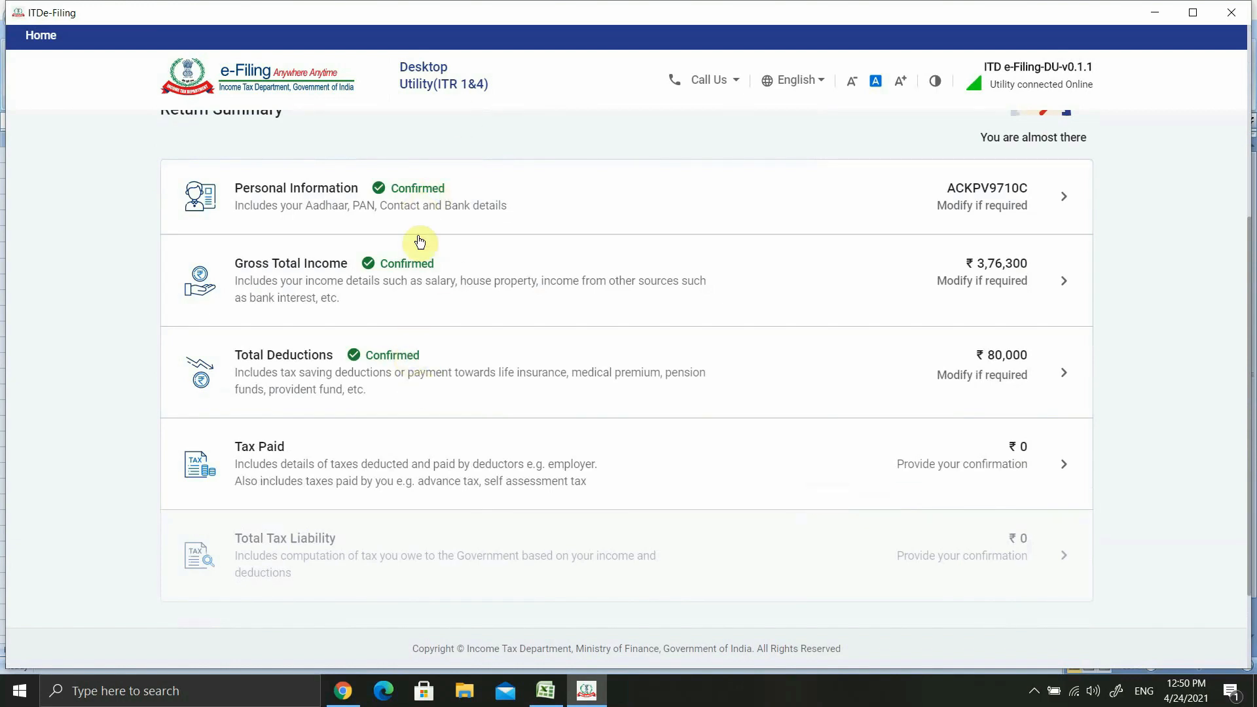
scroll(518, 334, down, 3)
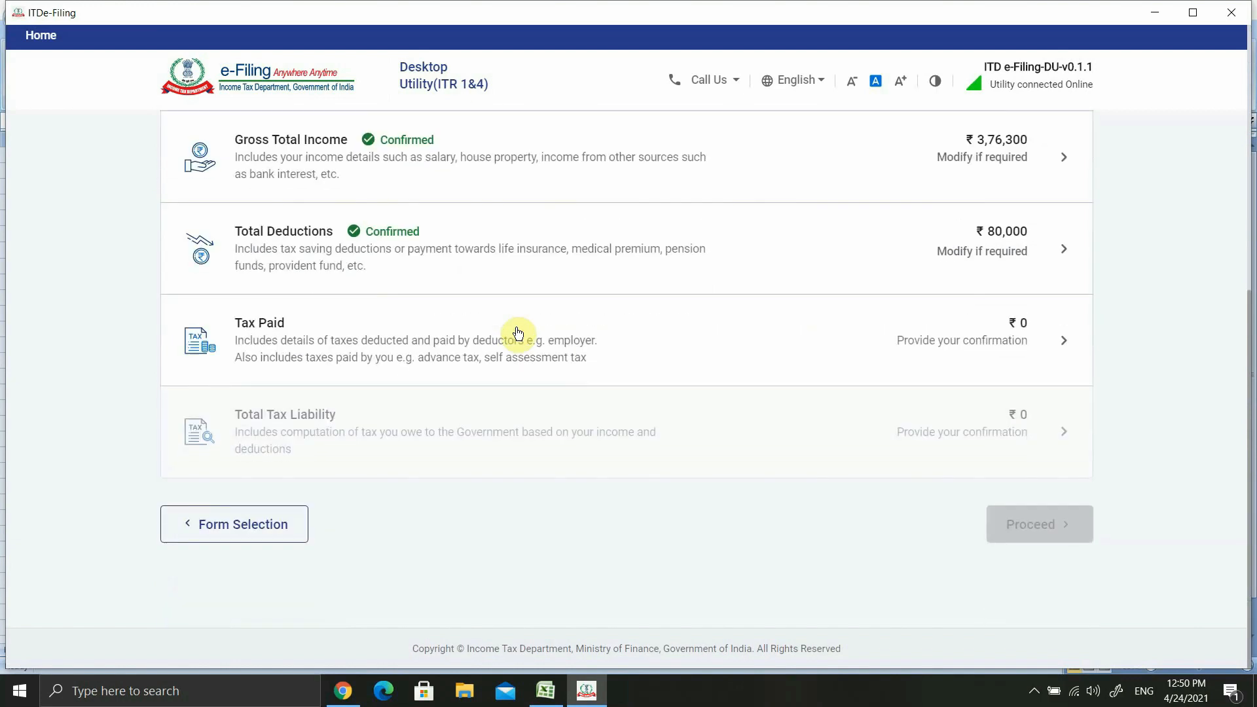
click(261, 327)
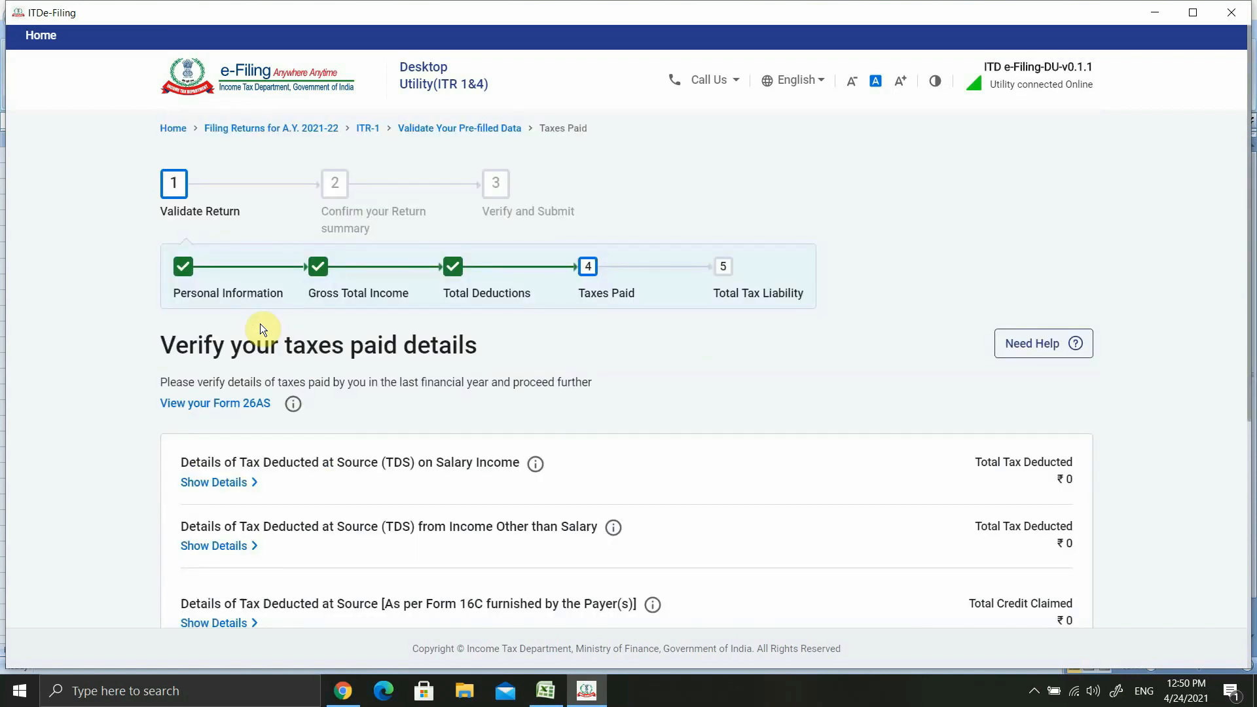
scroll(260, 329, down, 3)
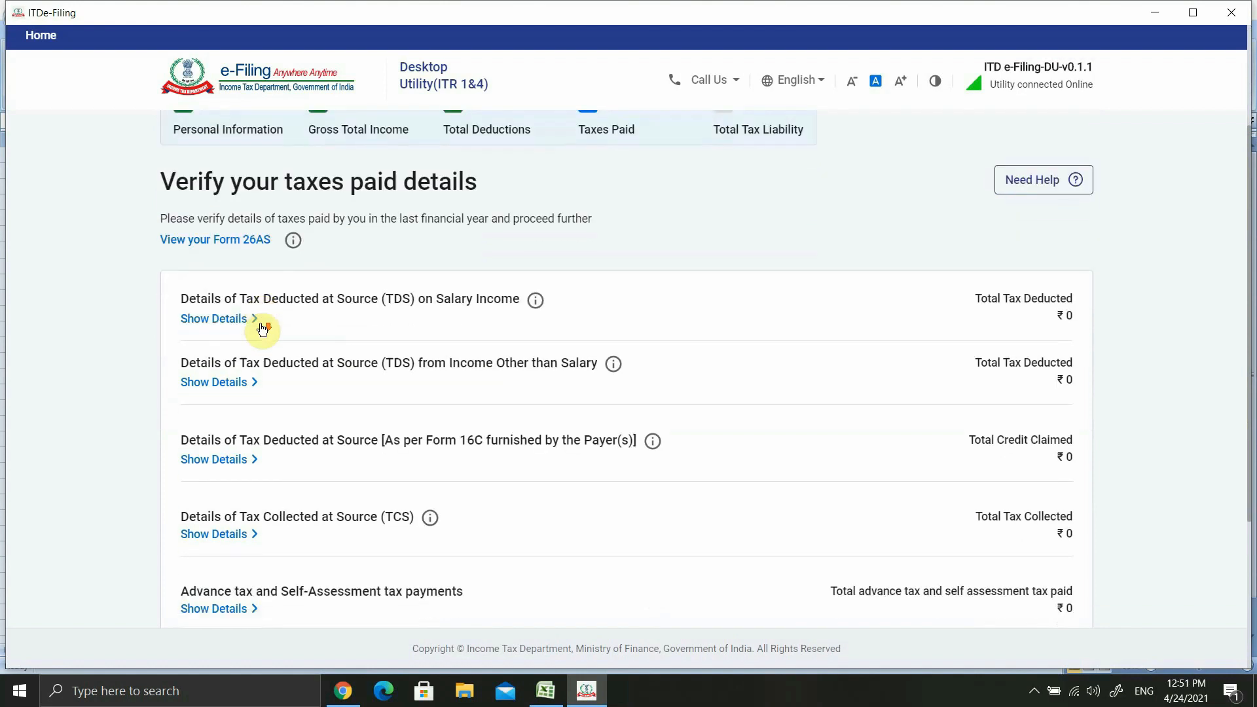
scroll(262, 328, down, 1)
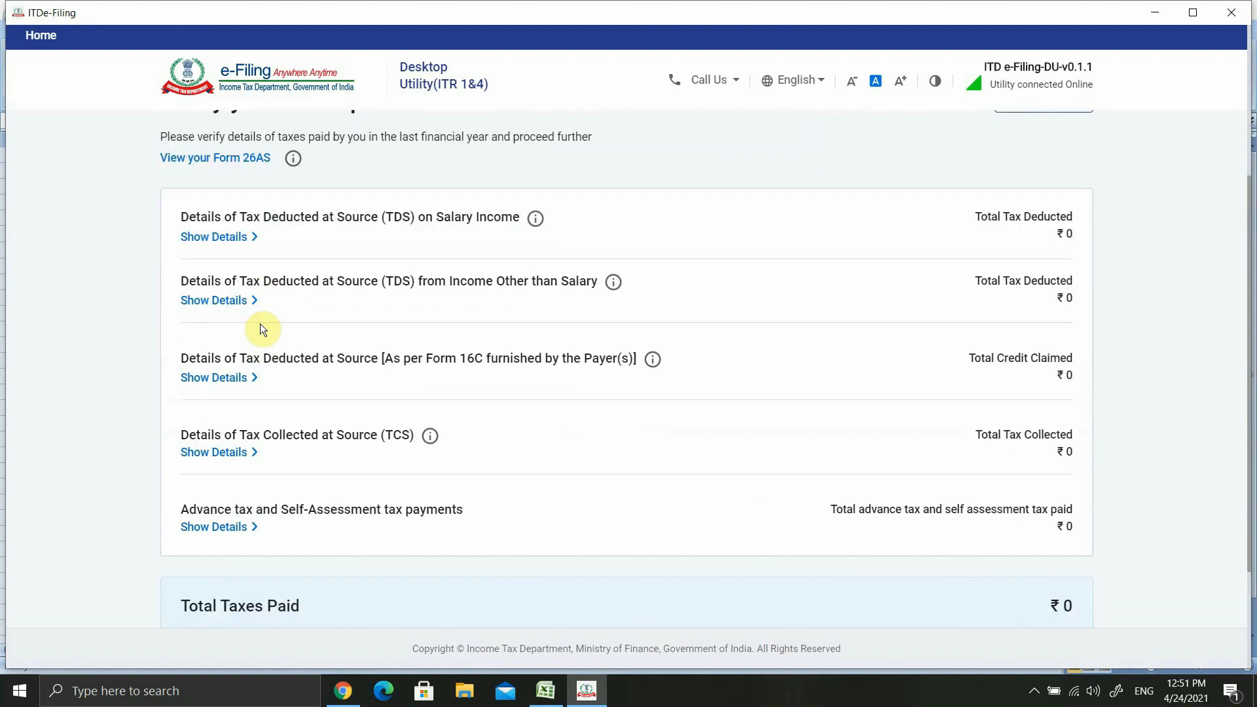
scroll(262, 328, down, 2)
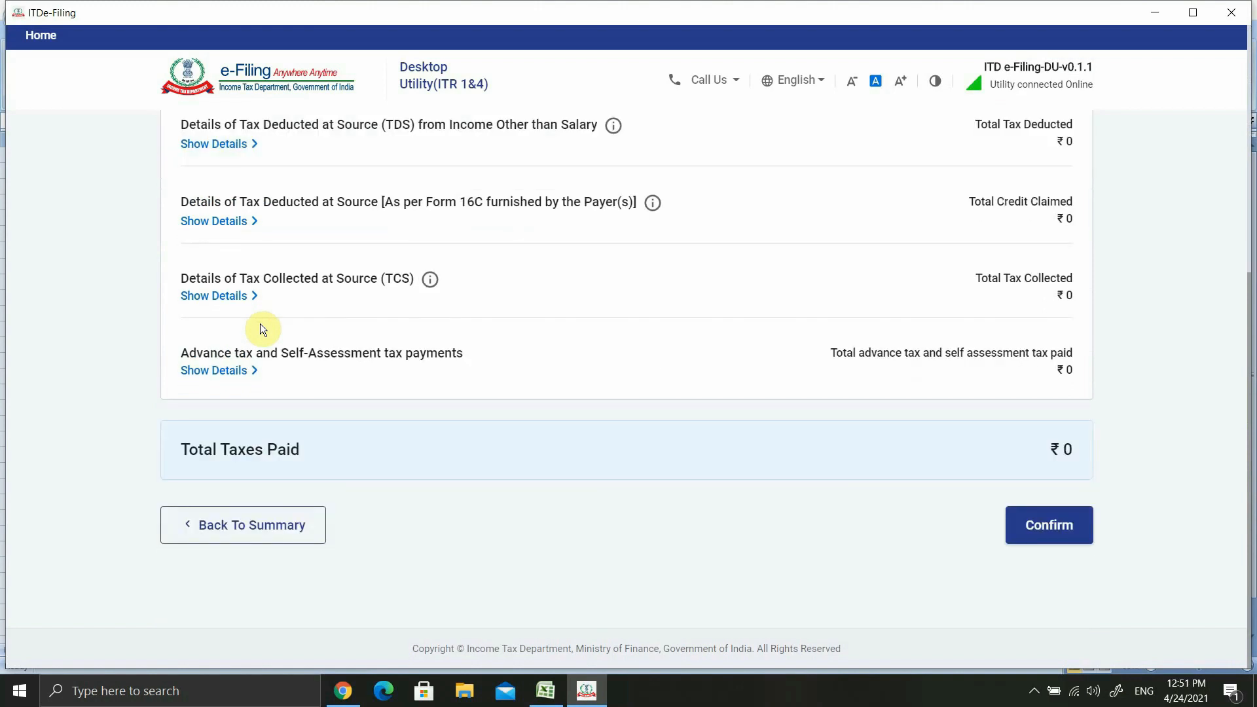
scroll(262, 329, up, 1)
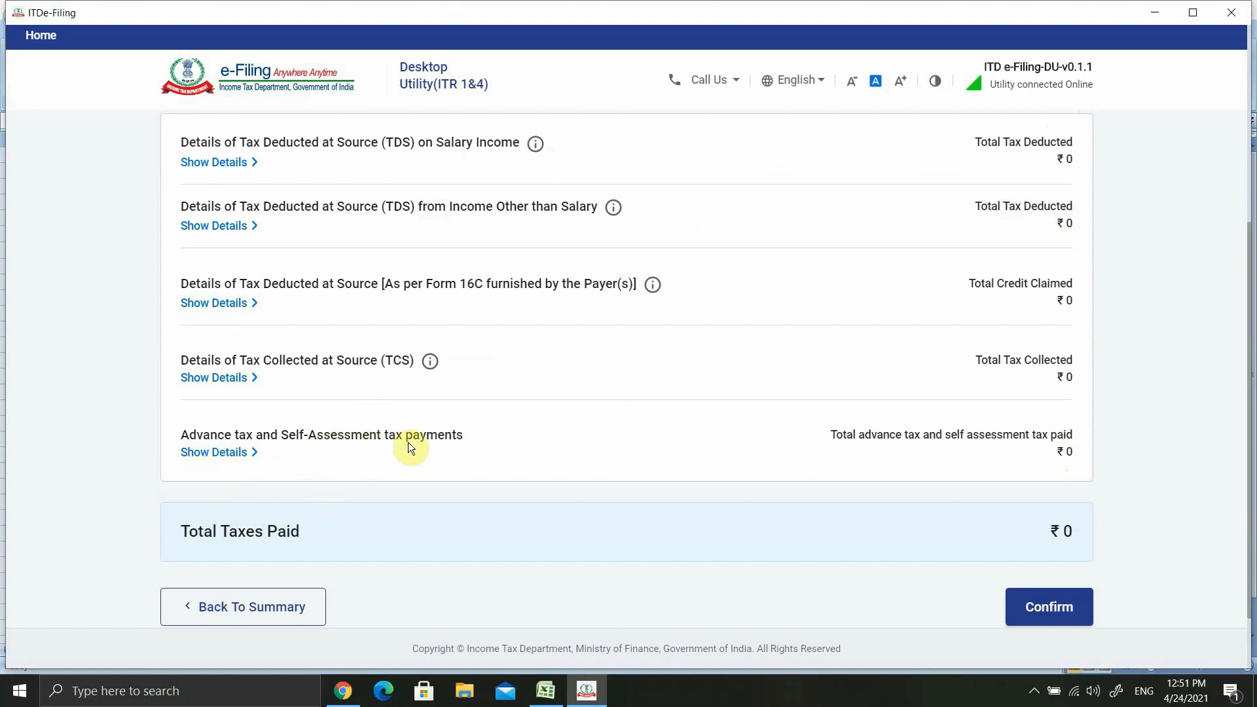
- Examine the BSR code, challan, deposit date and tax paid fields for adding advance or self-assessment tax, and cancel without adding an entry
click(222, 453)
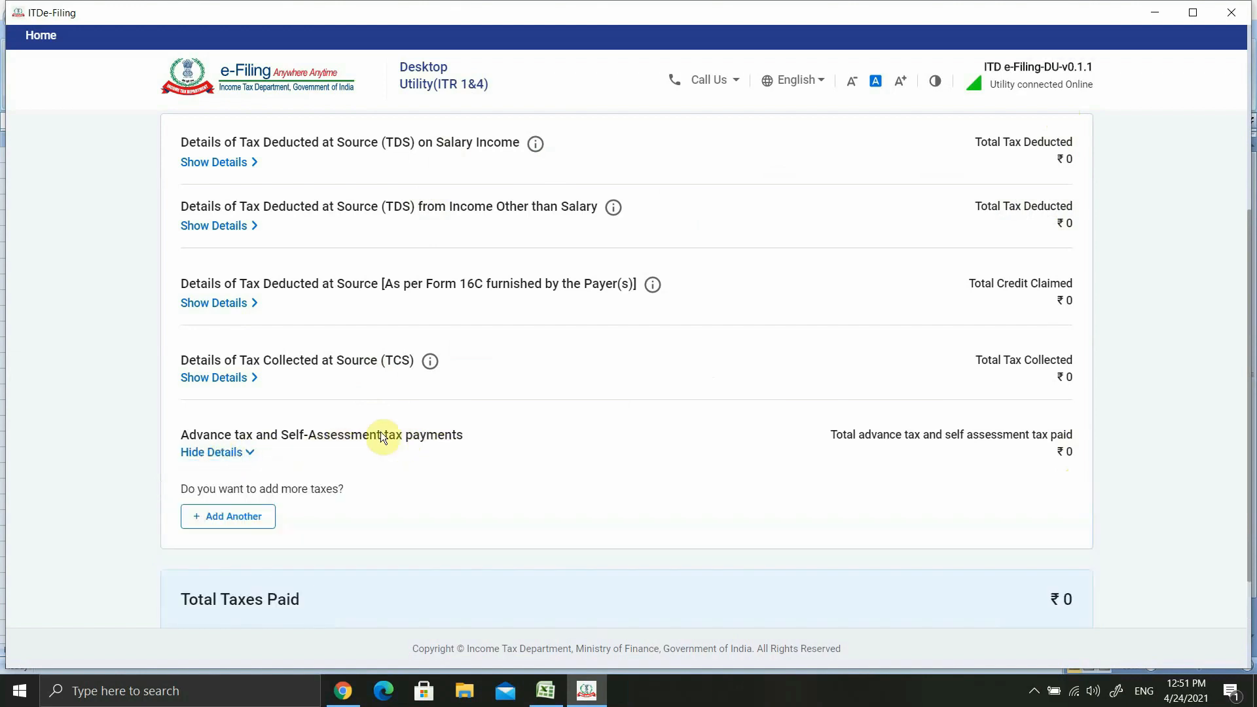
scroll(382, 436, down, 3)
click(214, 367)
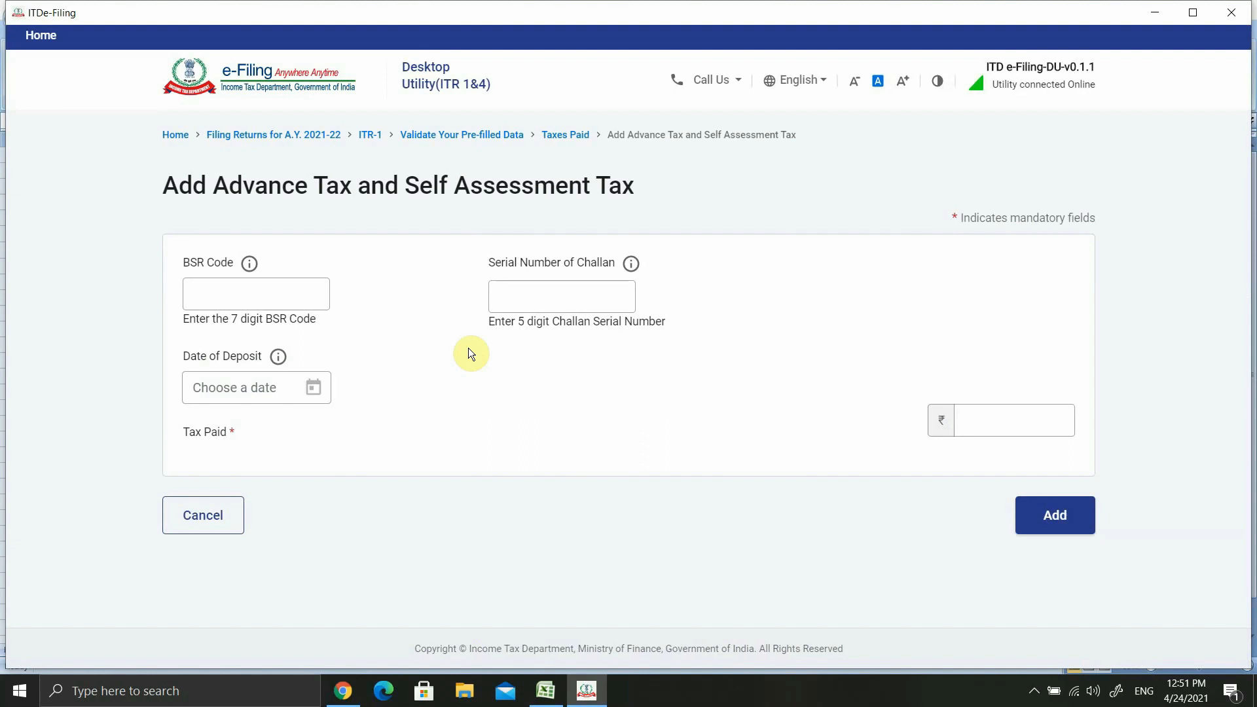
click(200, 290)
click(520, 299)
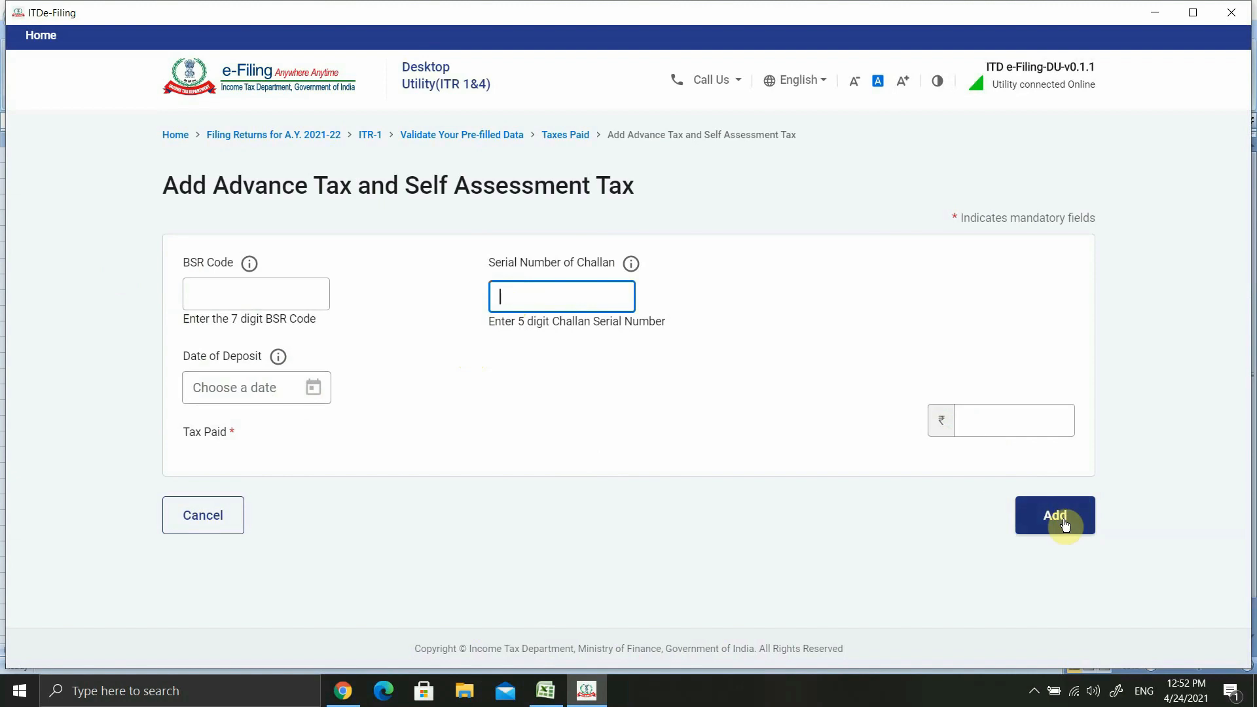
click(225, 519)
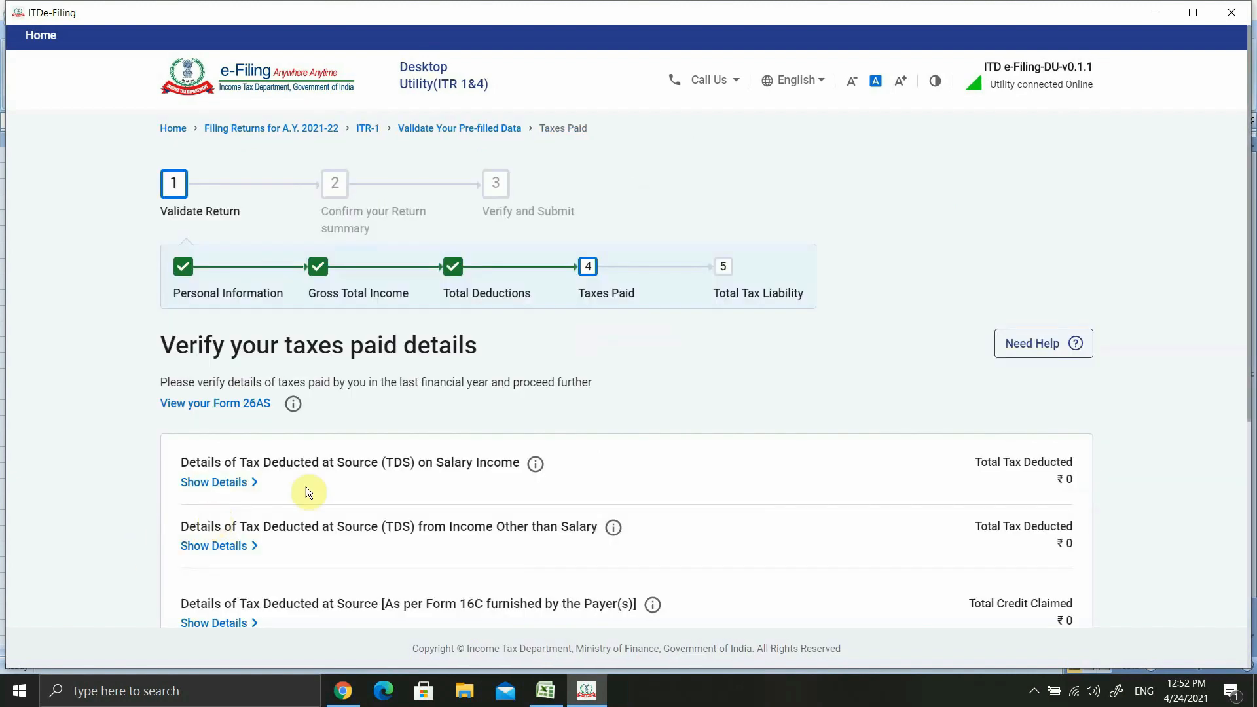
- Confirm the Taxes Paid section without adding tax entries and open Total Tax Liability
scroll(719, 407, down, 6)
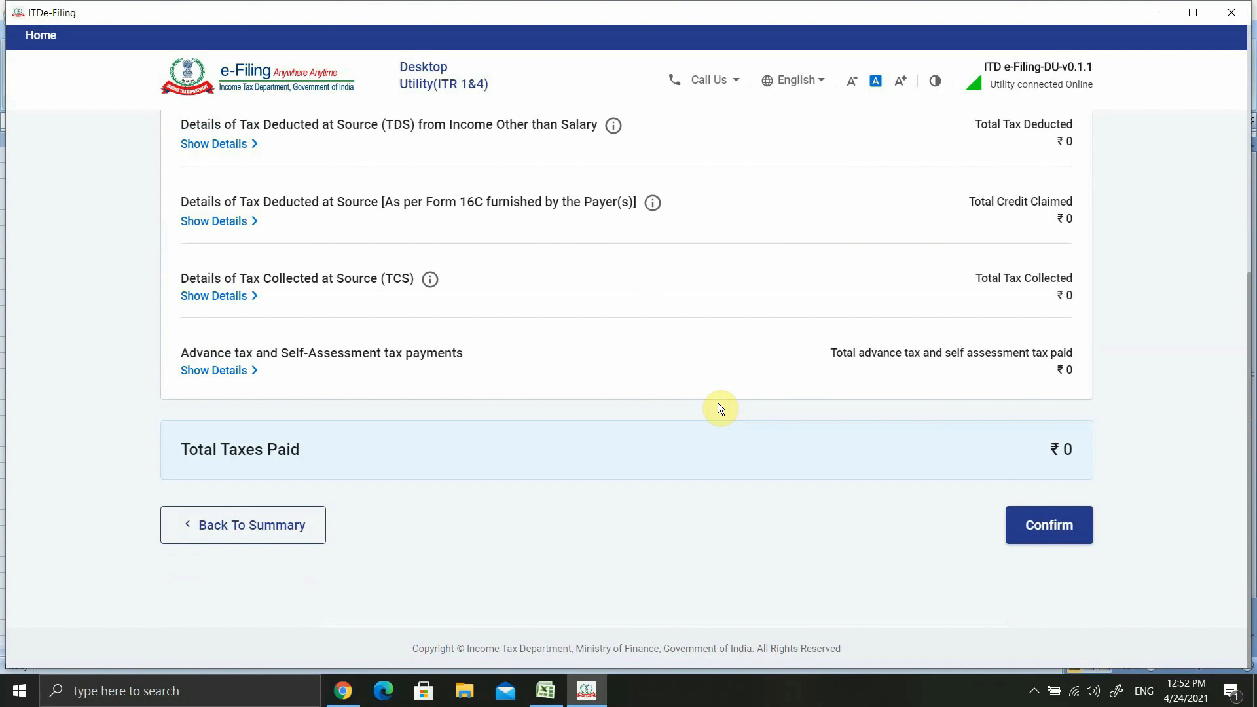
click(1046, 528)
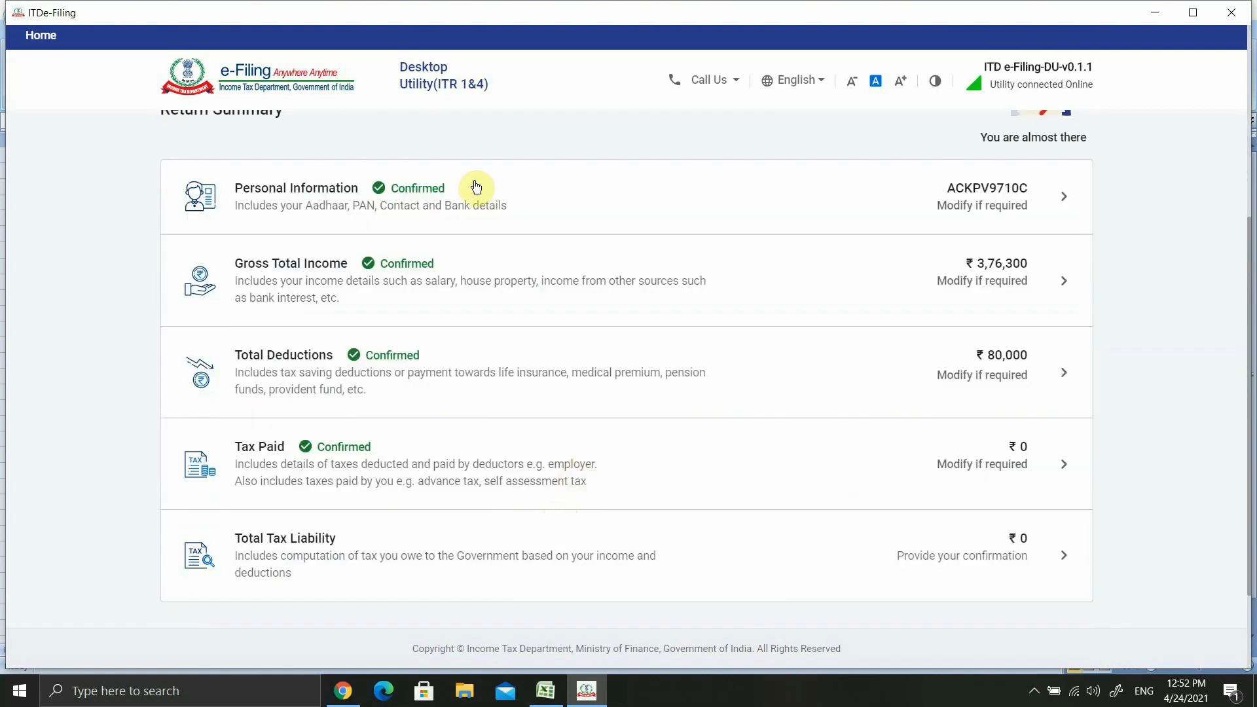
scroll(415, 508, down, 2)
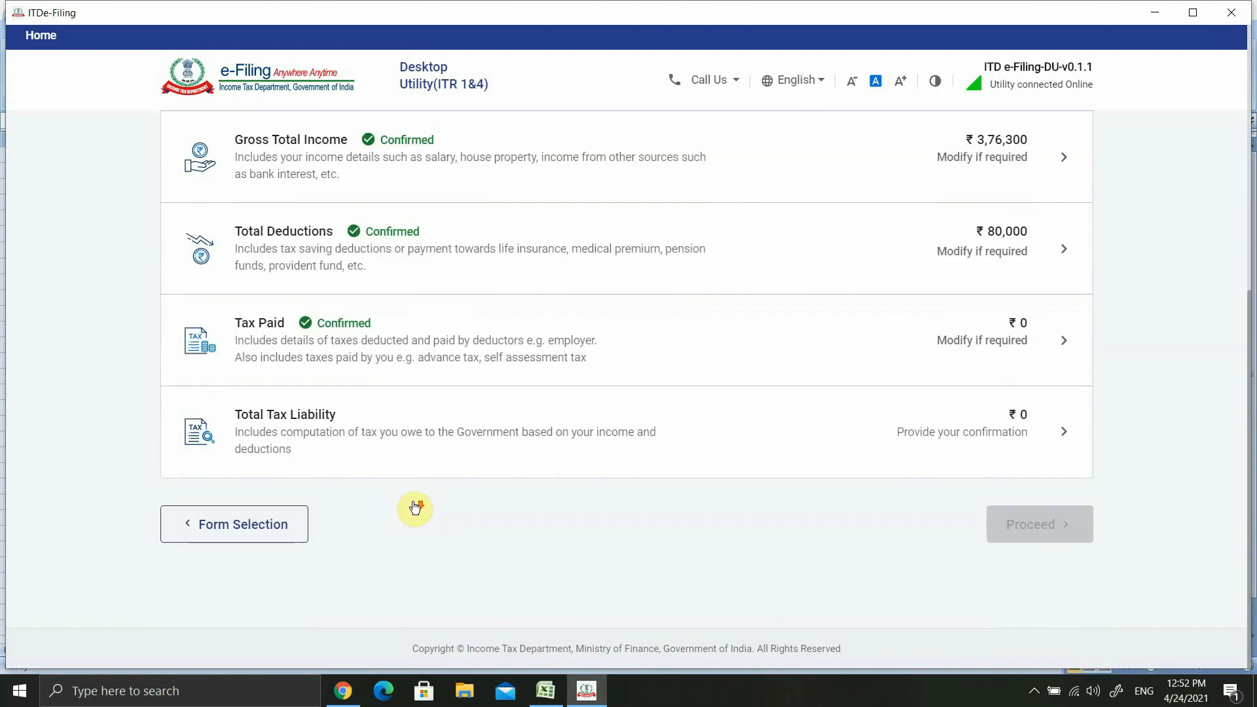
click(294, 423)
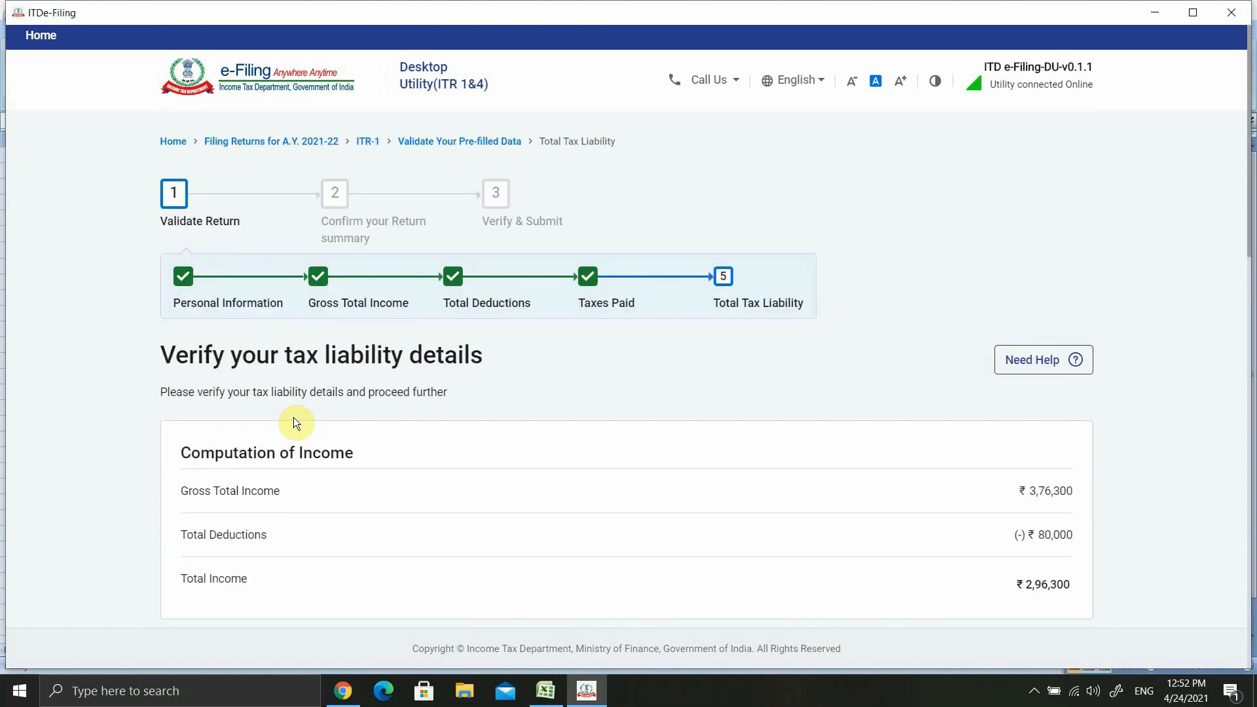
- Review the computation of income, tax, 87A rebate, cess, interest and fees, and confirm the Total Tax Liability section
scroll(687, 279, down, 4)
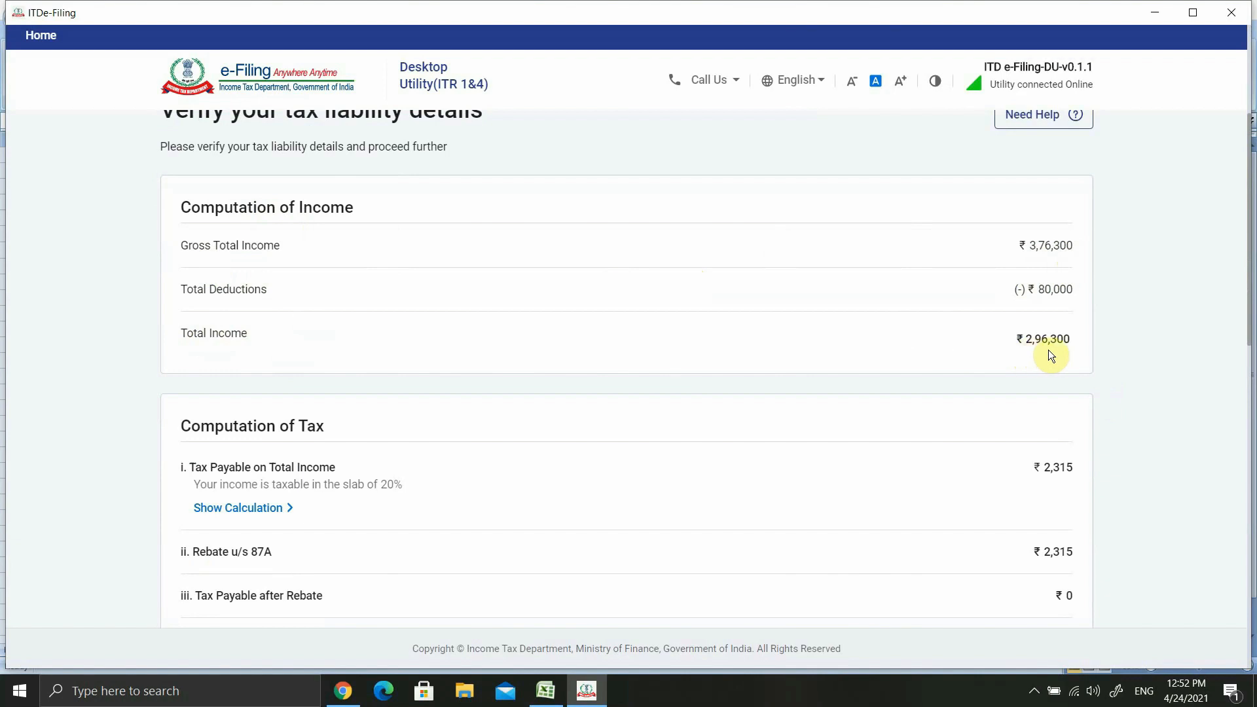
scroll(1080, 355, down, 1)
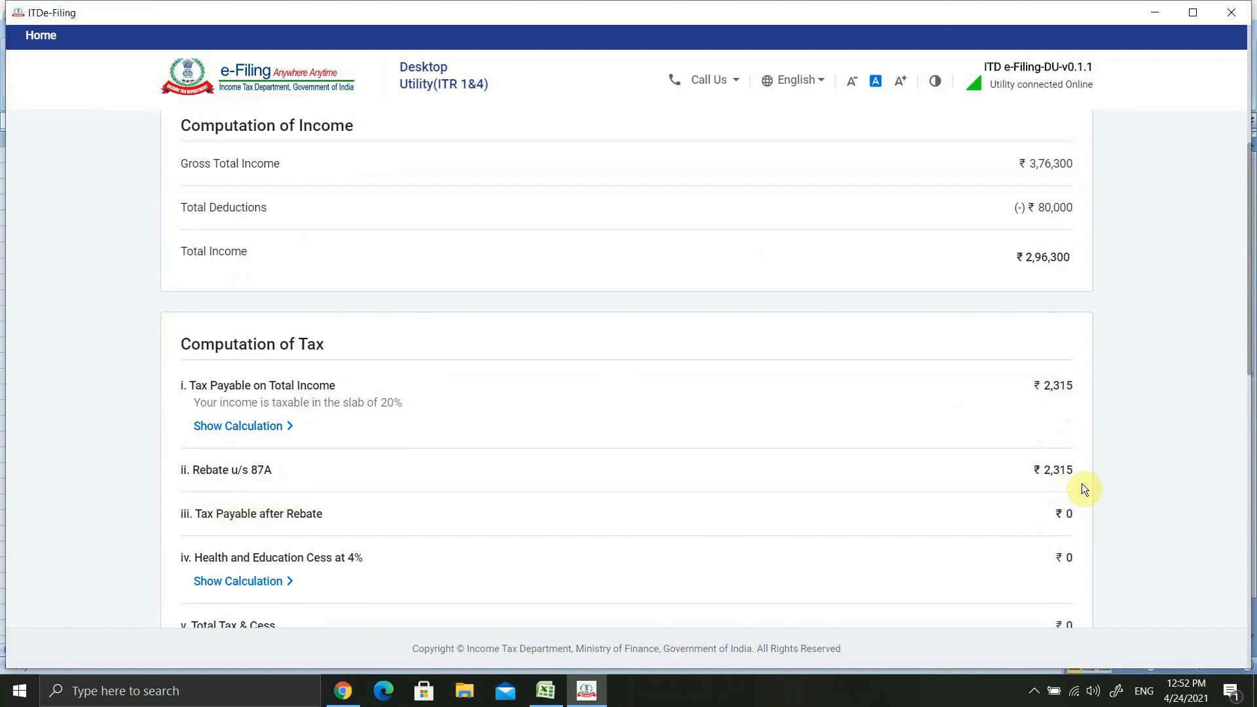
scroll(1083, 488, up, 1)
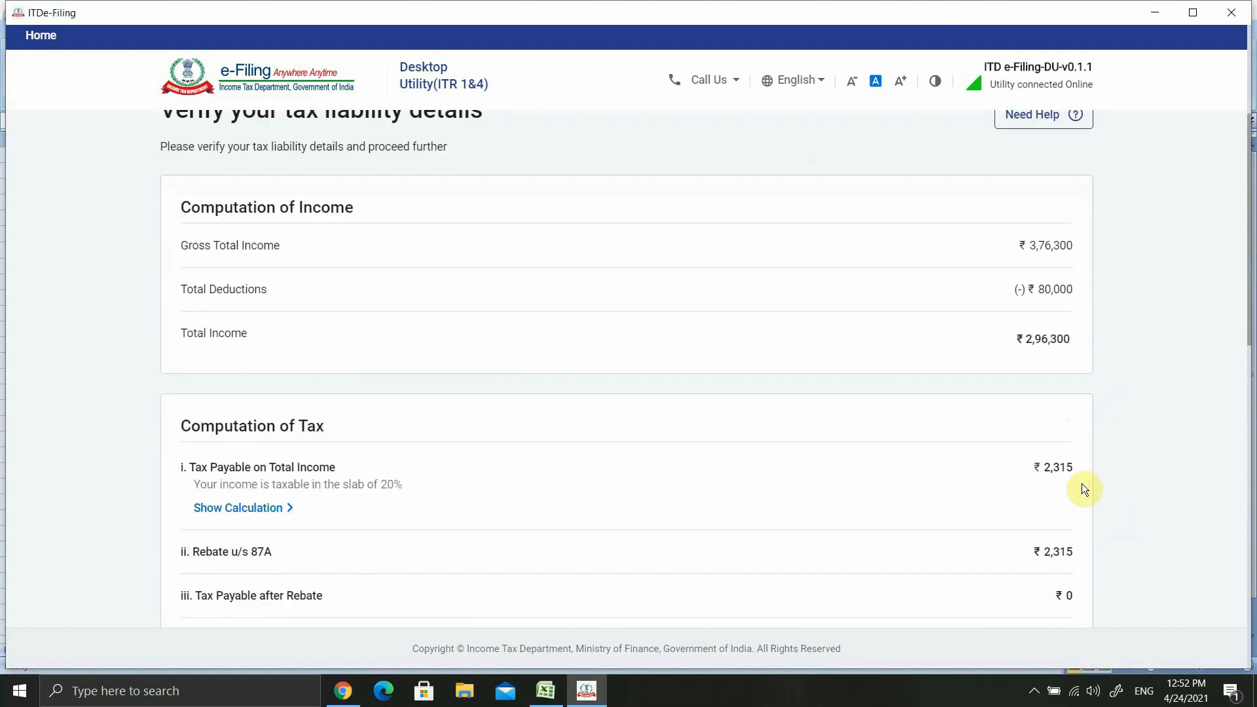
scroll(1082, 484, down, 2)
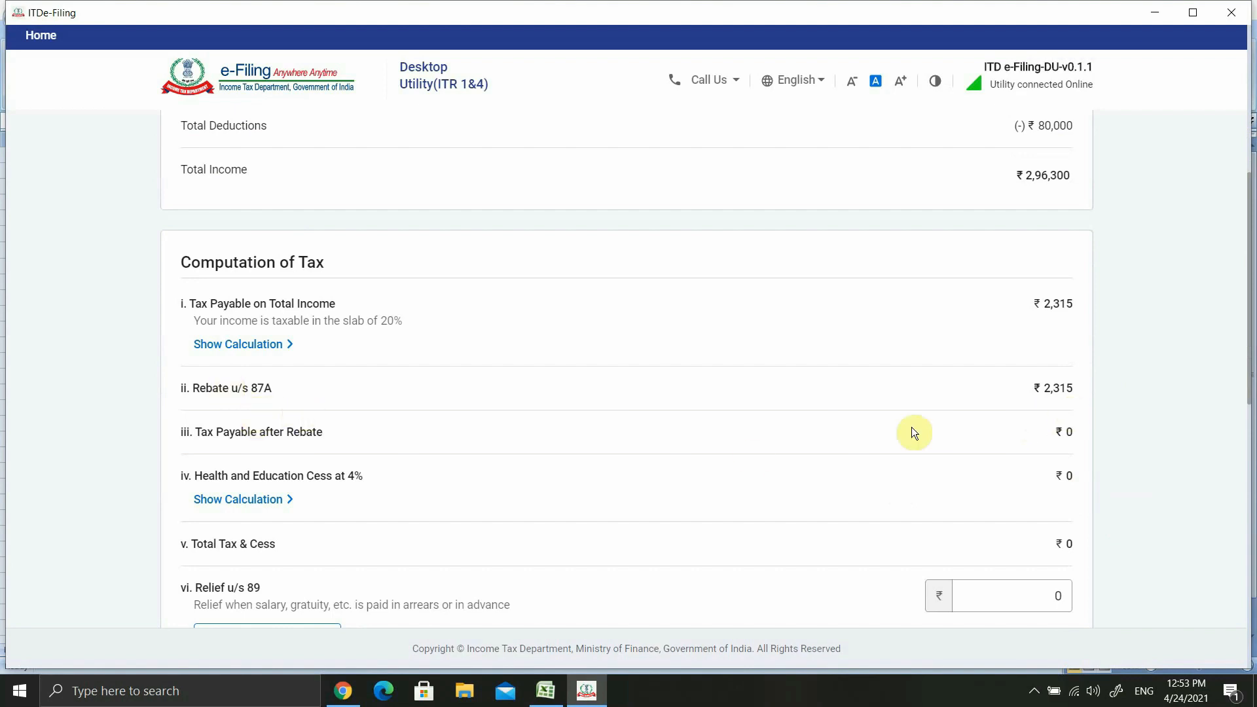
scroll(1078, 352, down, 1)
scroll(757, 498, down, 2)
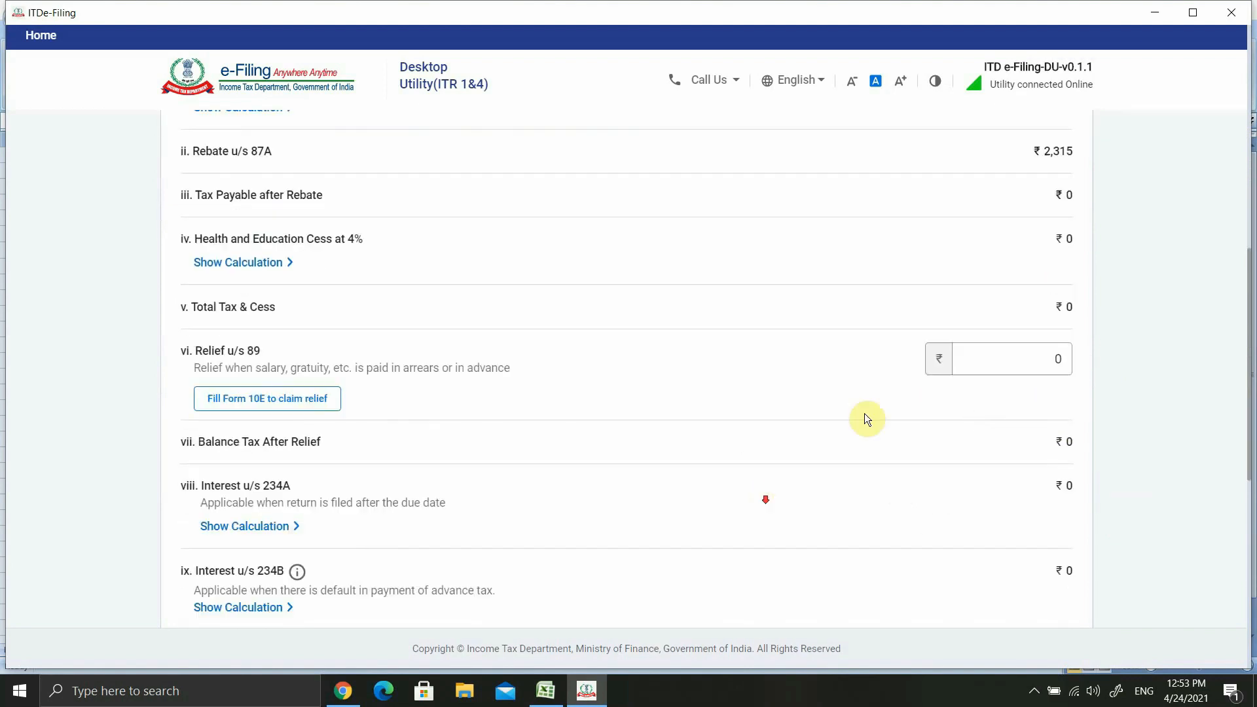
scroll(904, 458, down, 6)
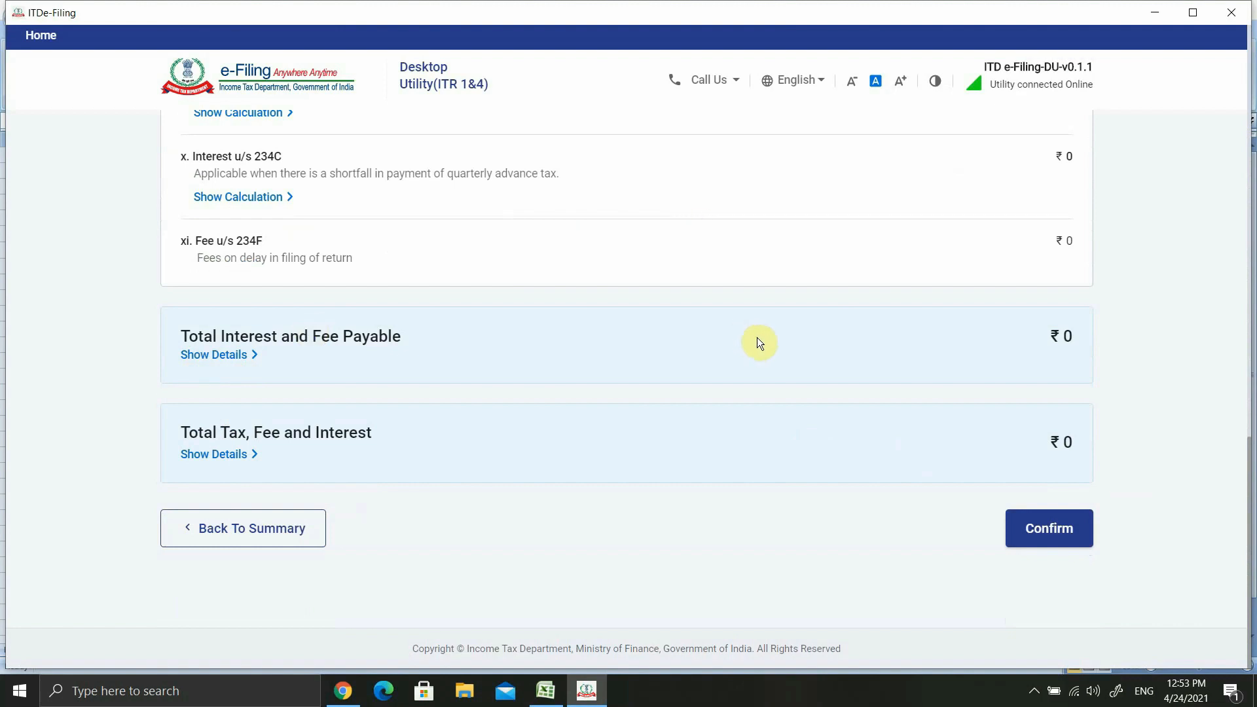
click(1039, 534)
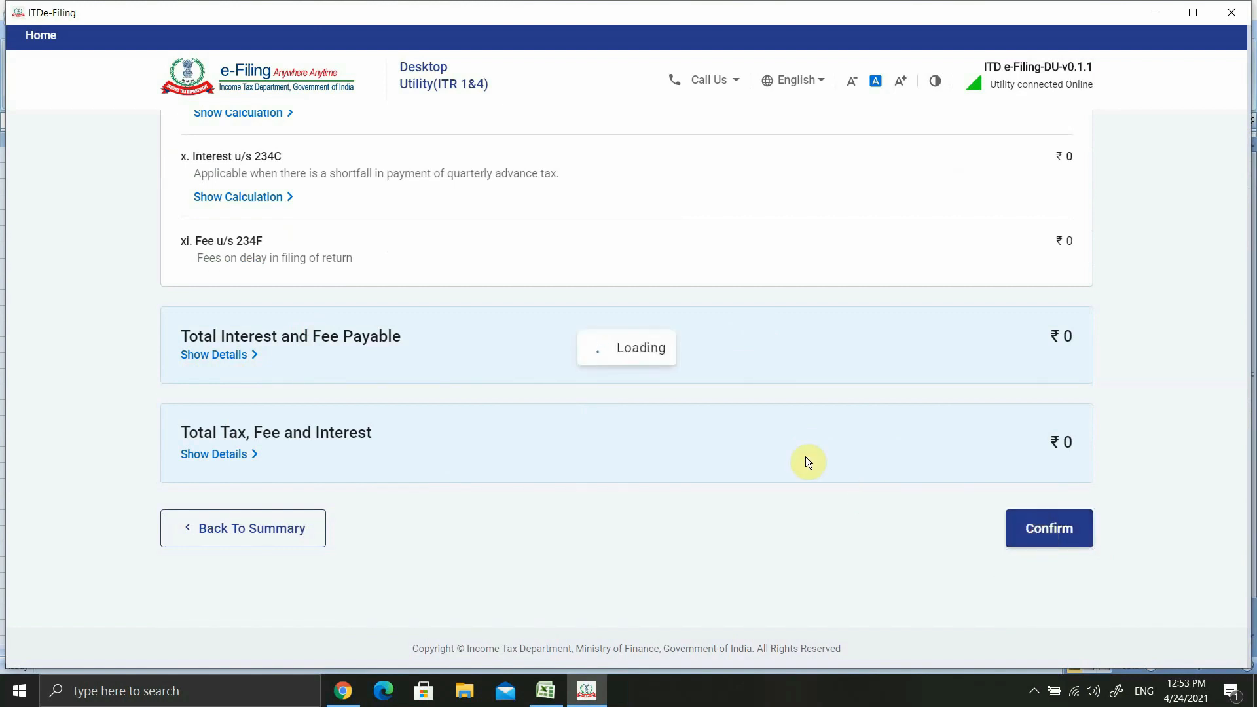
- Review the confirmed sections in the Return Summary and proceed to the tax summary
scroll(805, 458, down, 6)
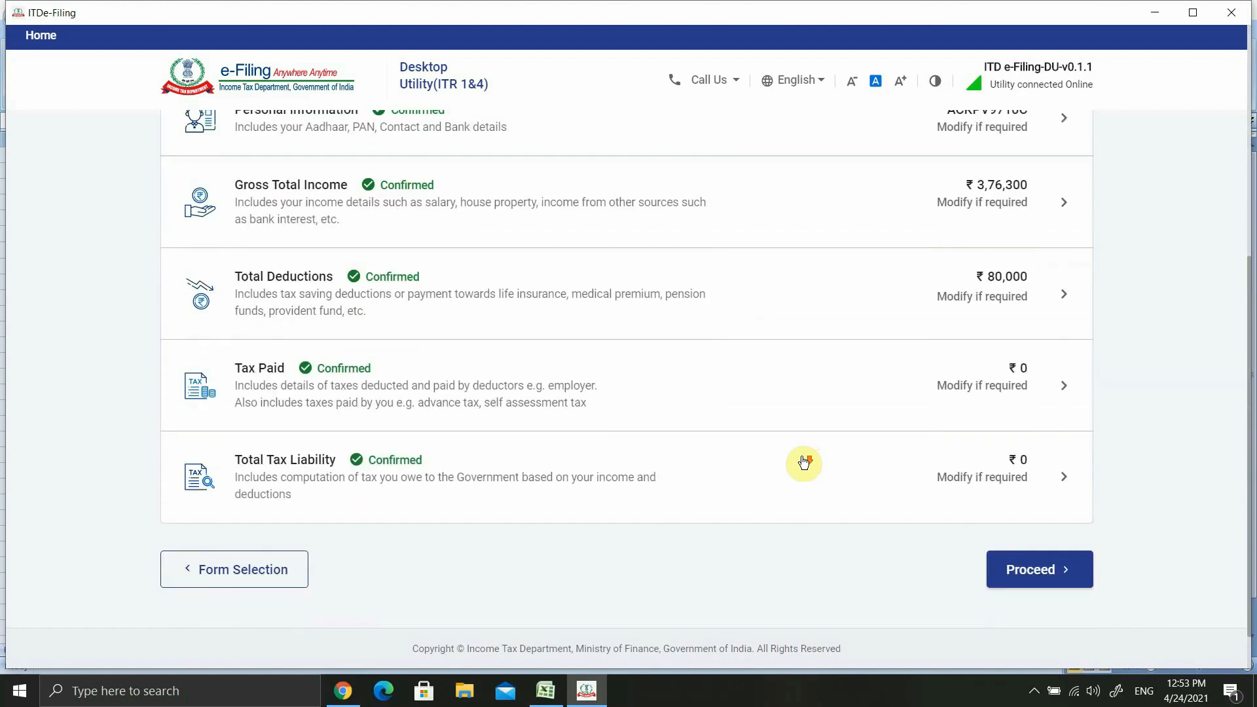
scroll(395, 376, up, 3)
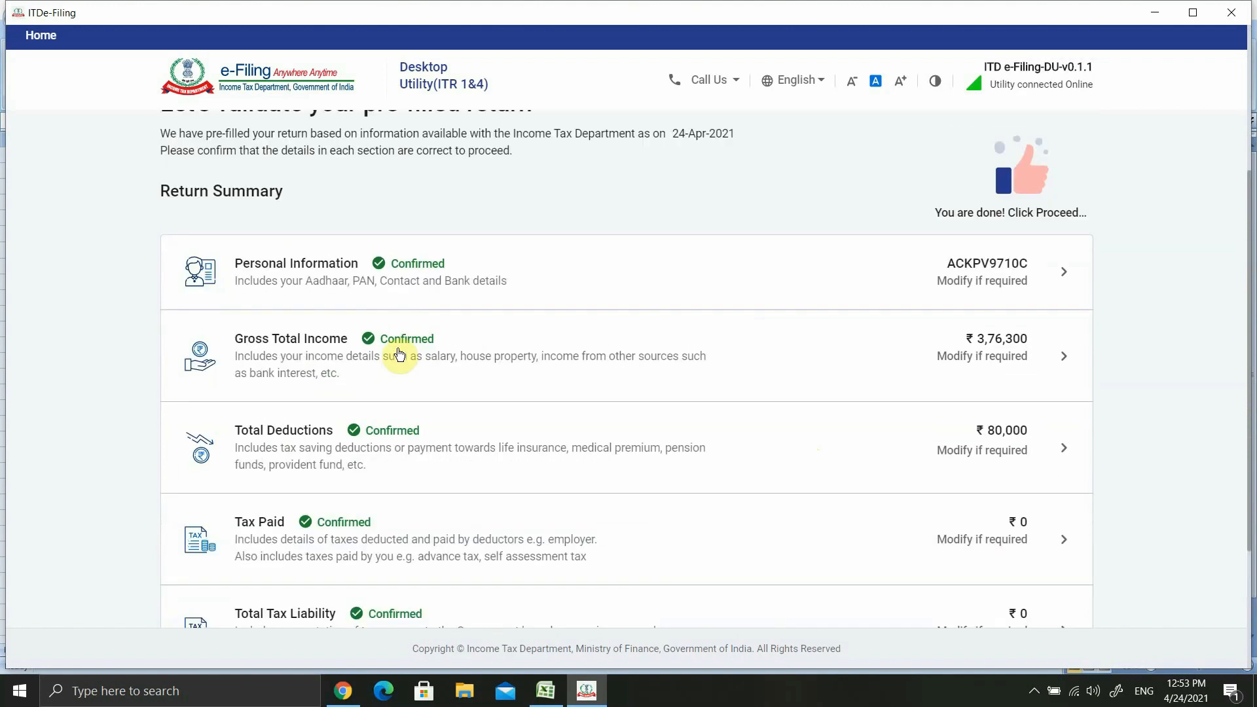
scroll(447, 458, down, 3)
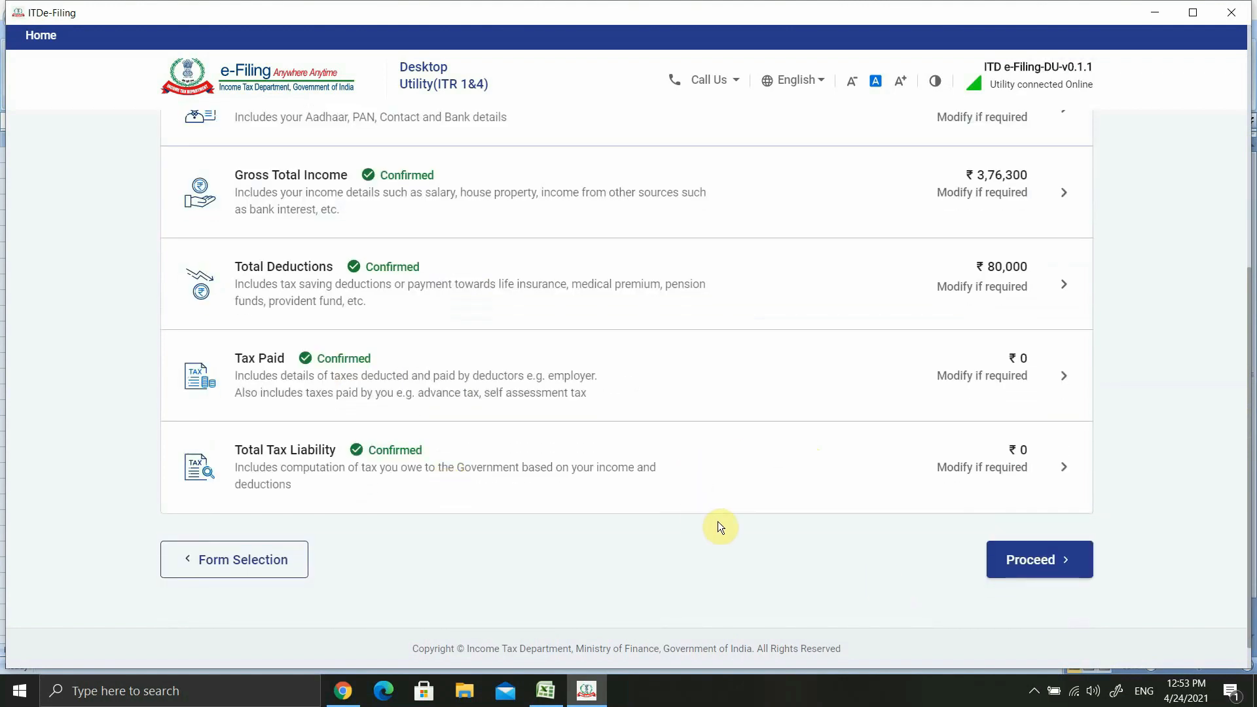
scroll(717, 521, up, 5)
scroll(720, 528, up, 1)
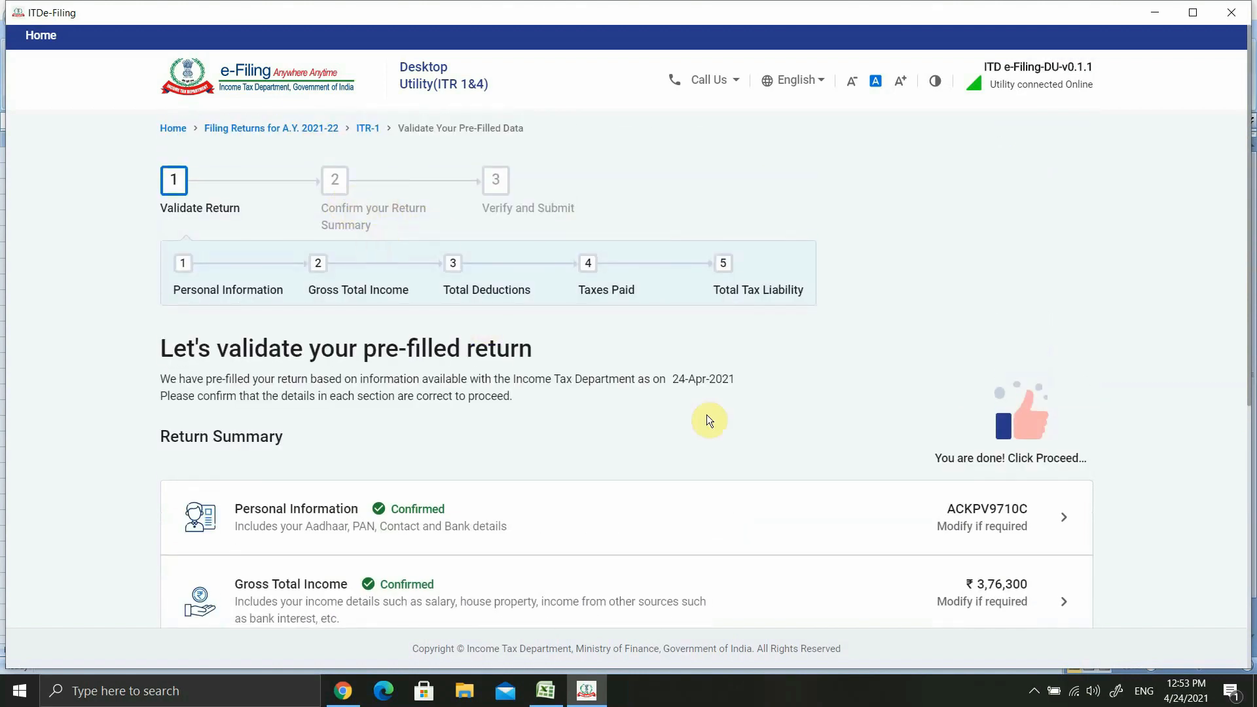
scroll(706, 419, down, 5)
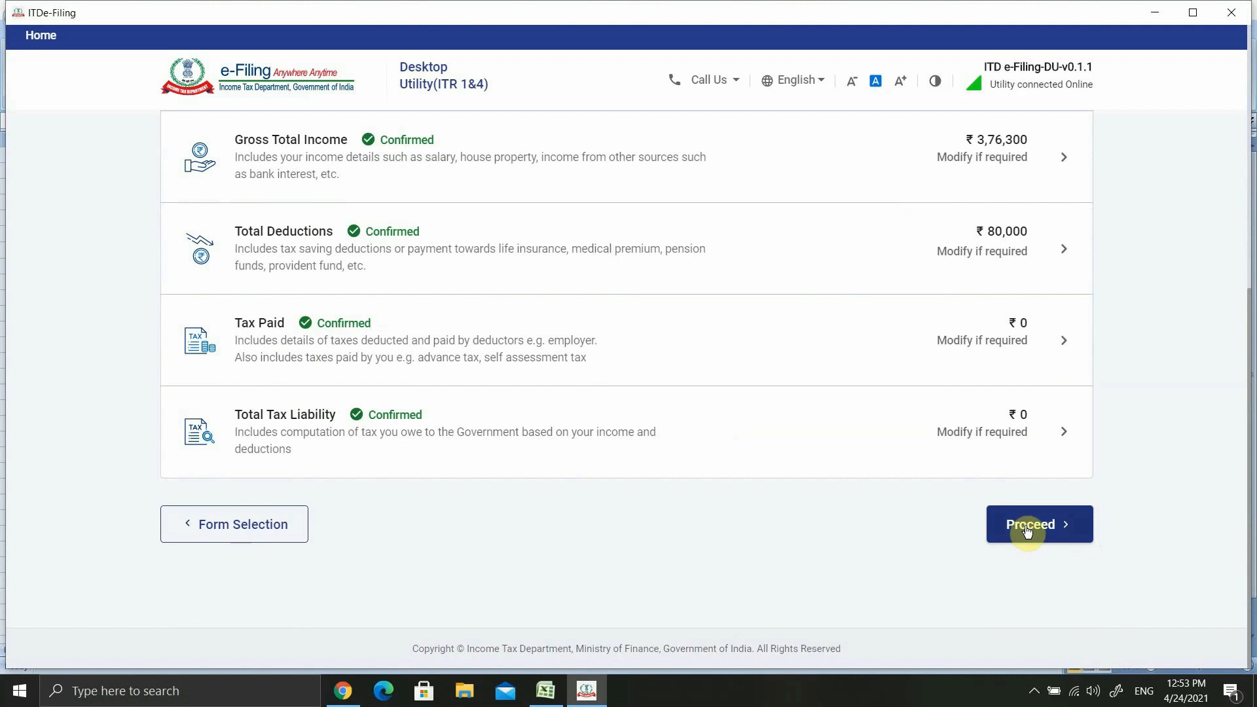
click(1027, 531)
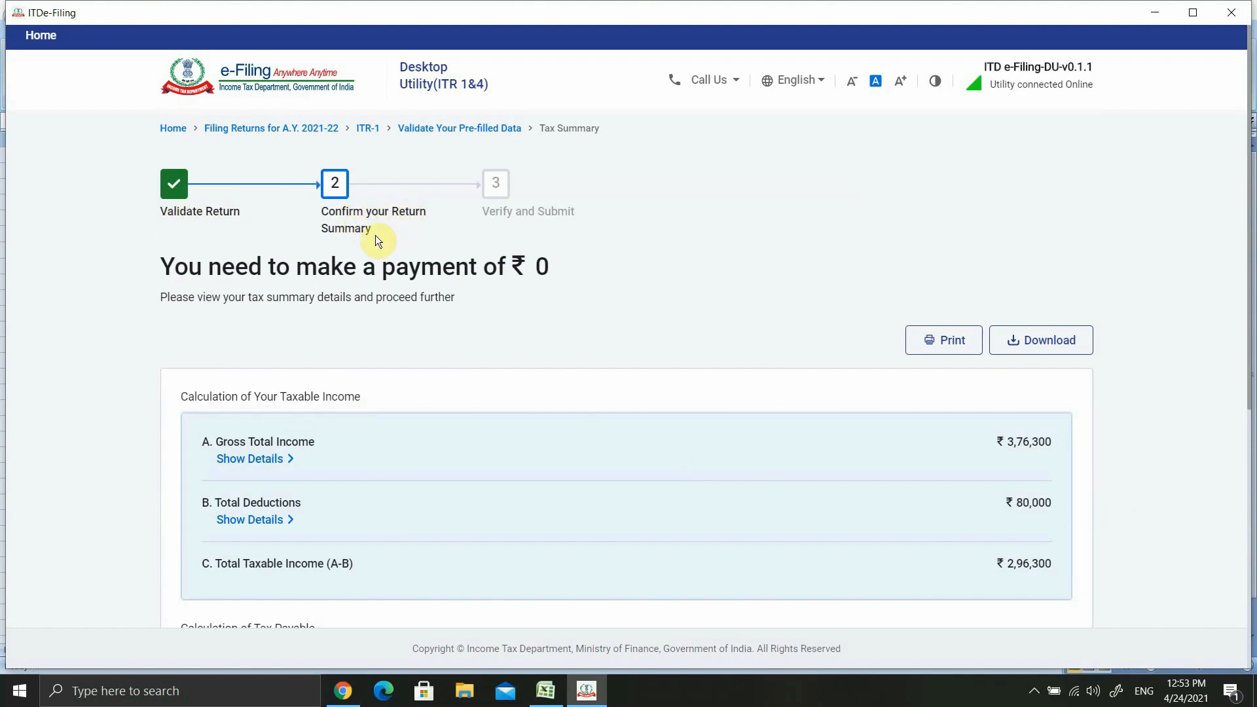
- Review the taxable income and tax payable calculations, choose Pay Later, and continue to Preview Return
scroll(733, 292, down, 3)
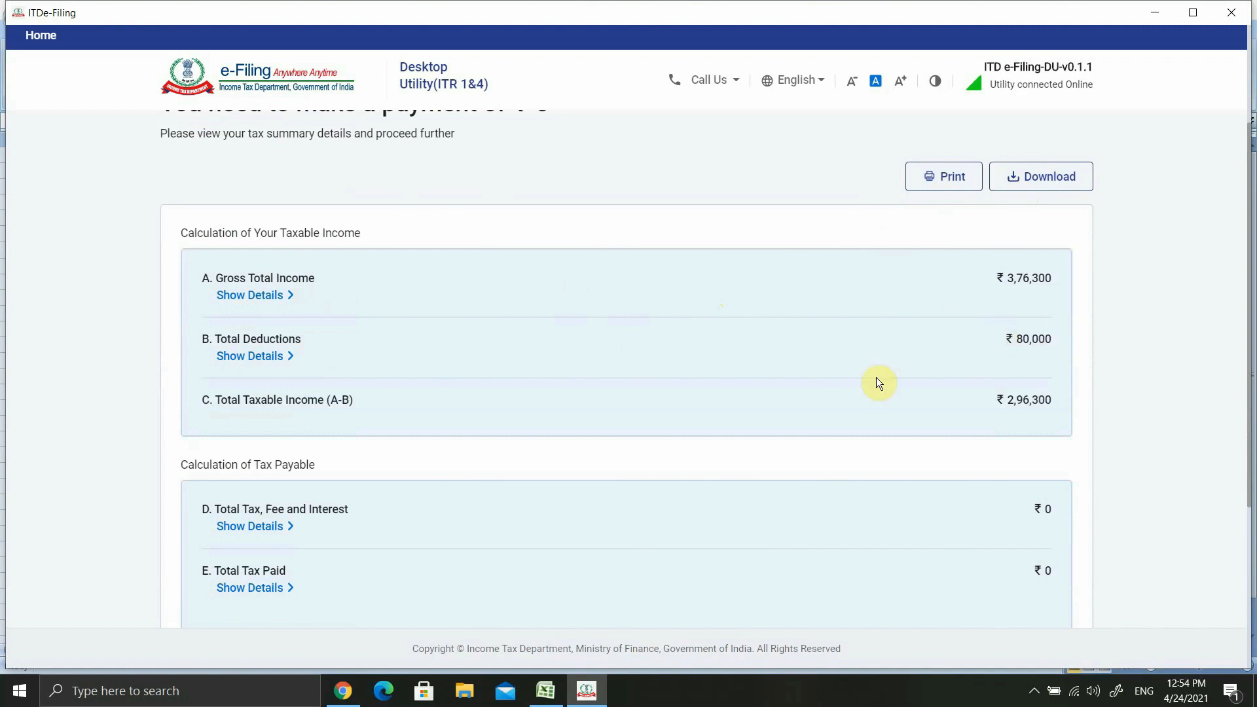
scroll(1091, 409, down, 5)
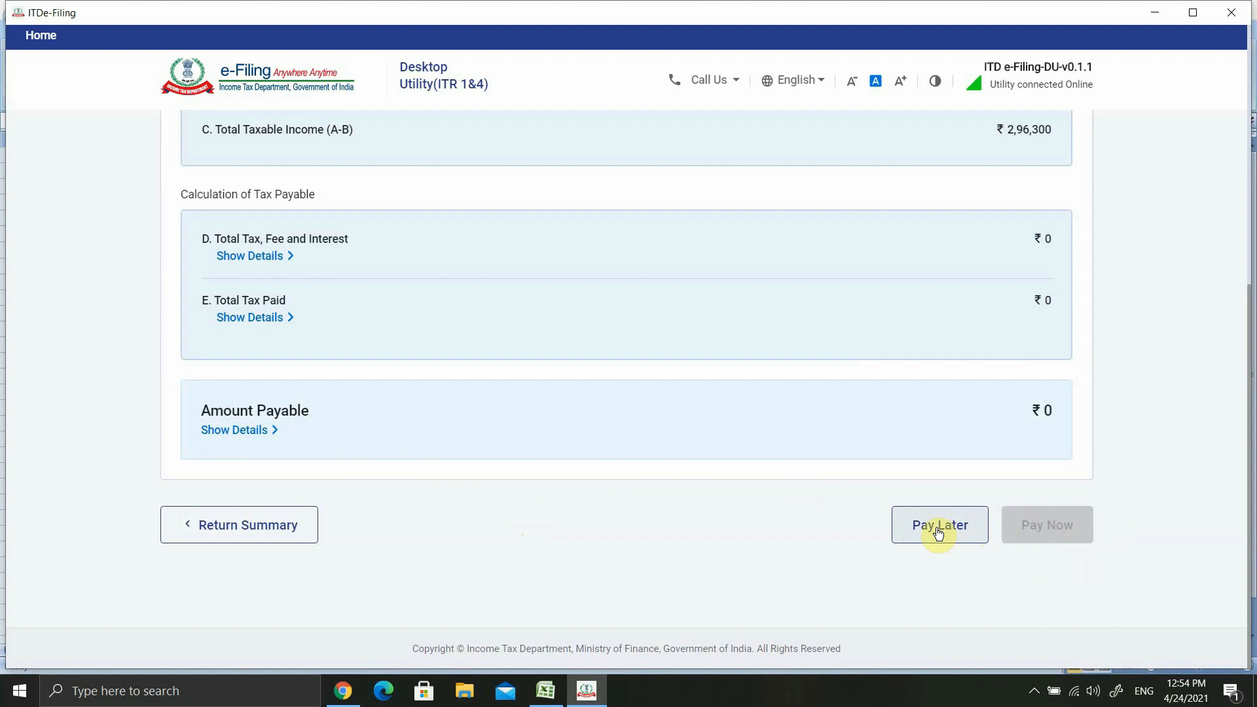
scroll(938, 533, up, 7)
scroll(939, 530, down, 3)
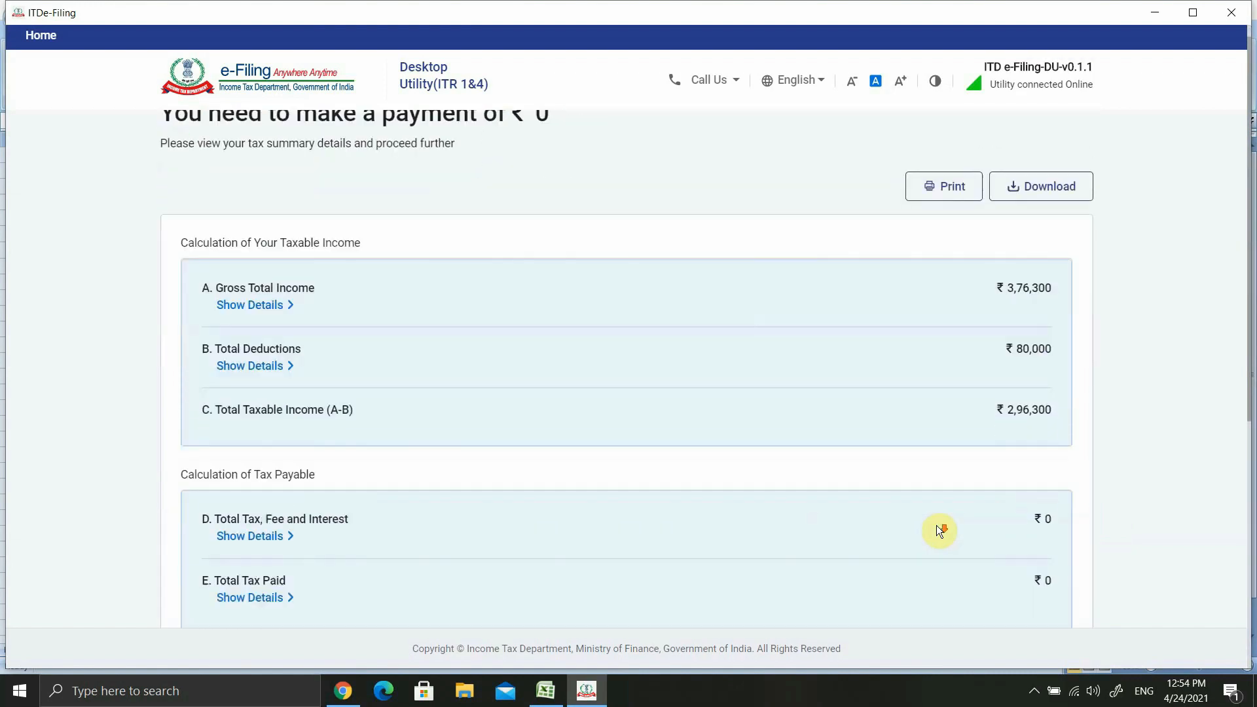
scroll(939, 530, down, 4)
click(939, 530)
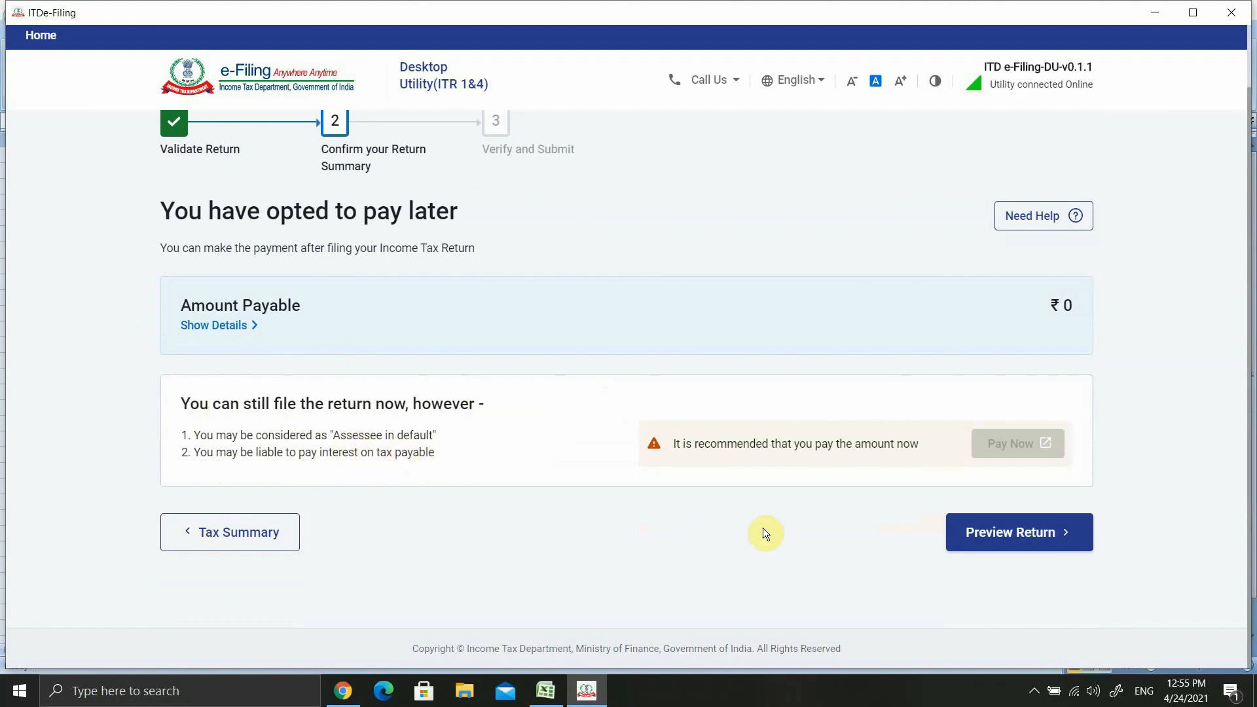
click(995, 538)
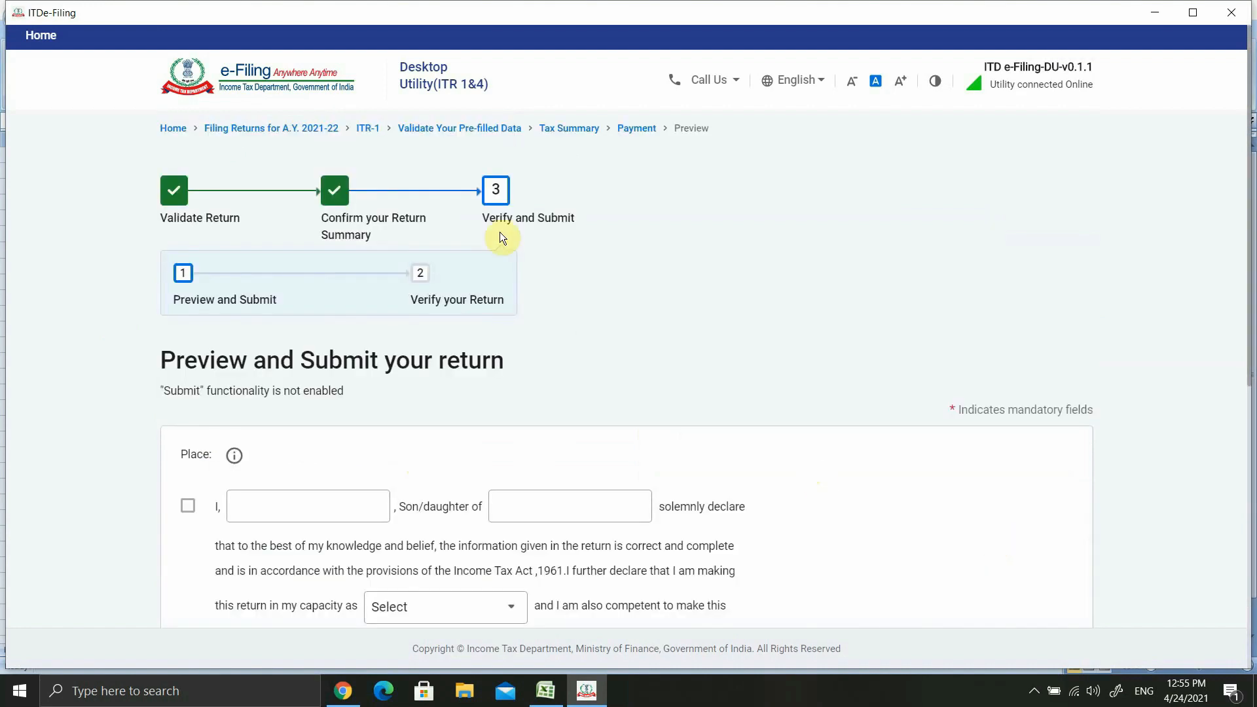
- Tick the declaration, fill in the declarant's and parent's names, and set the filing capacity to Self
scroll(589, 239, down, 1)
scroll(605, 238, down, 1)
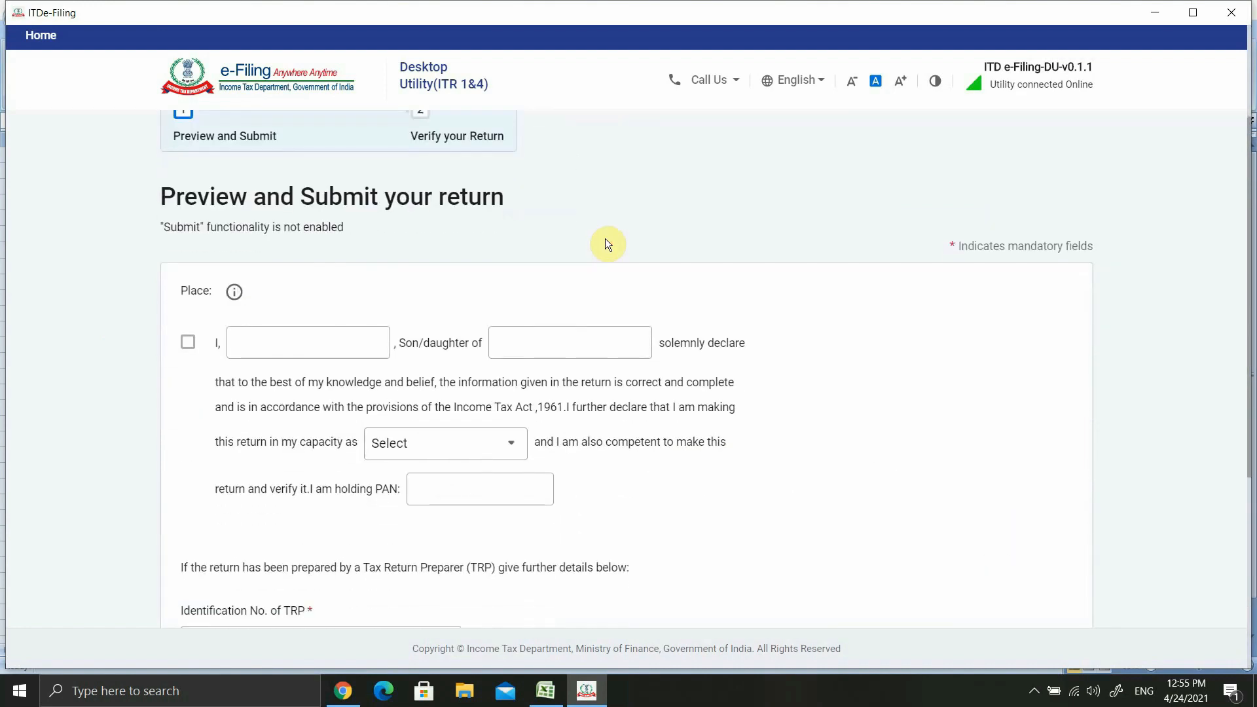
scroll(533, 241, up, 3)
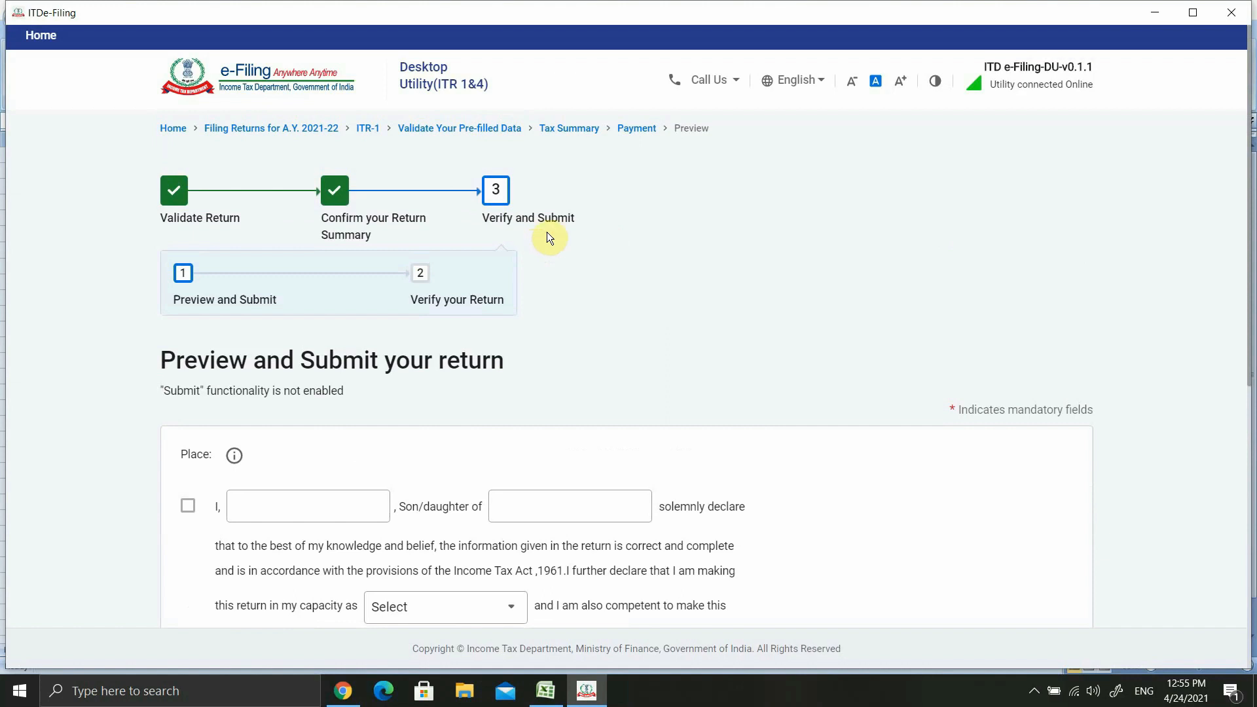
scroll(248, 318, down, 2)
click(188, 343)
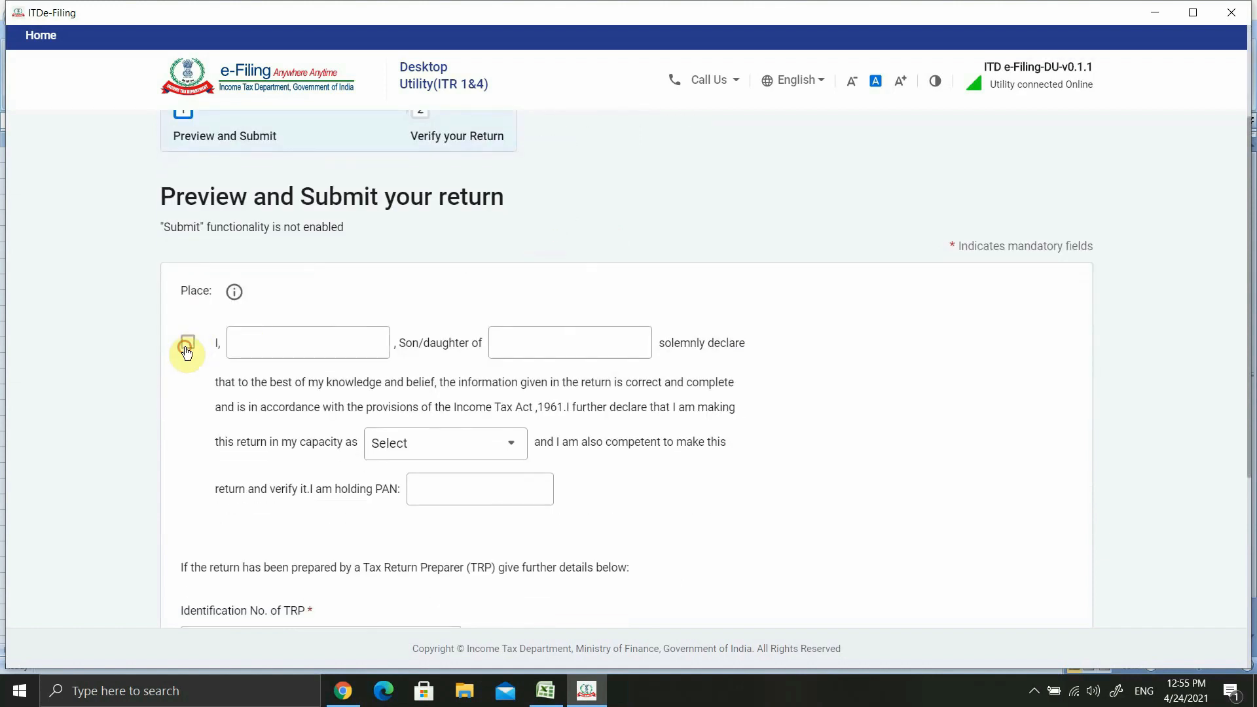
click(267, 348)
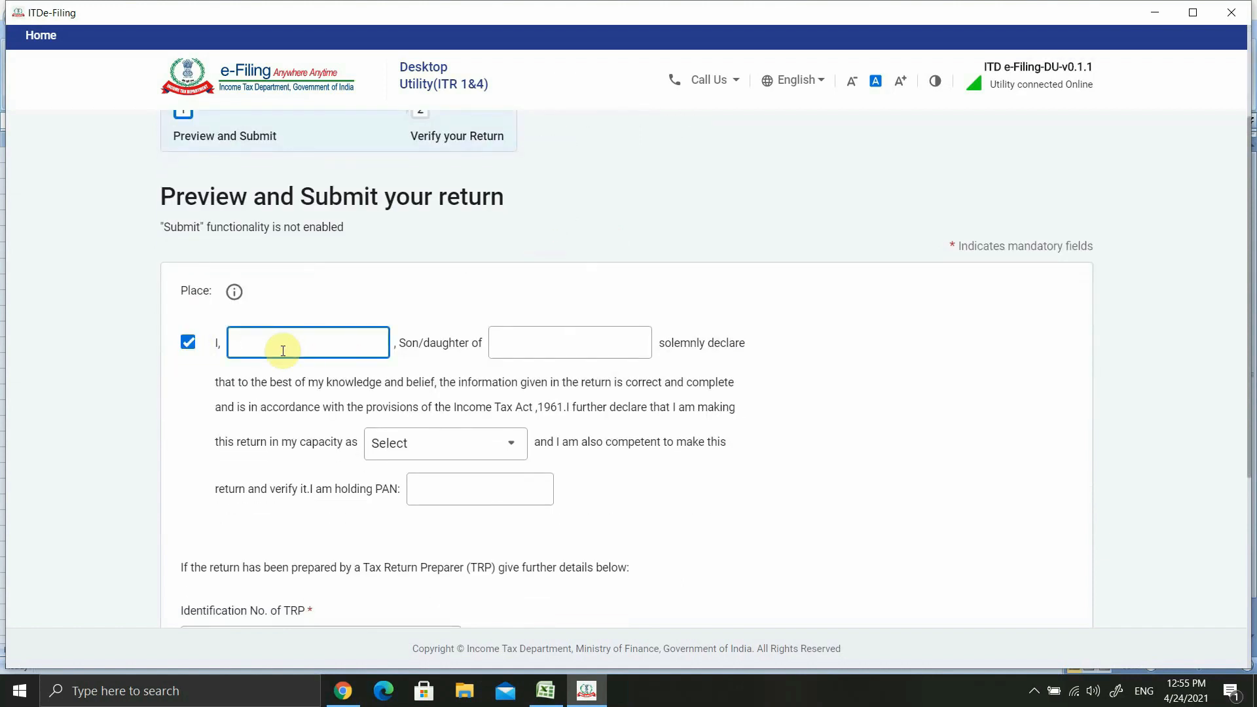
text(DEMO WALIA)
click(523, 341)
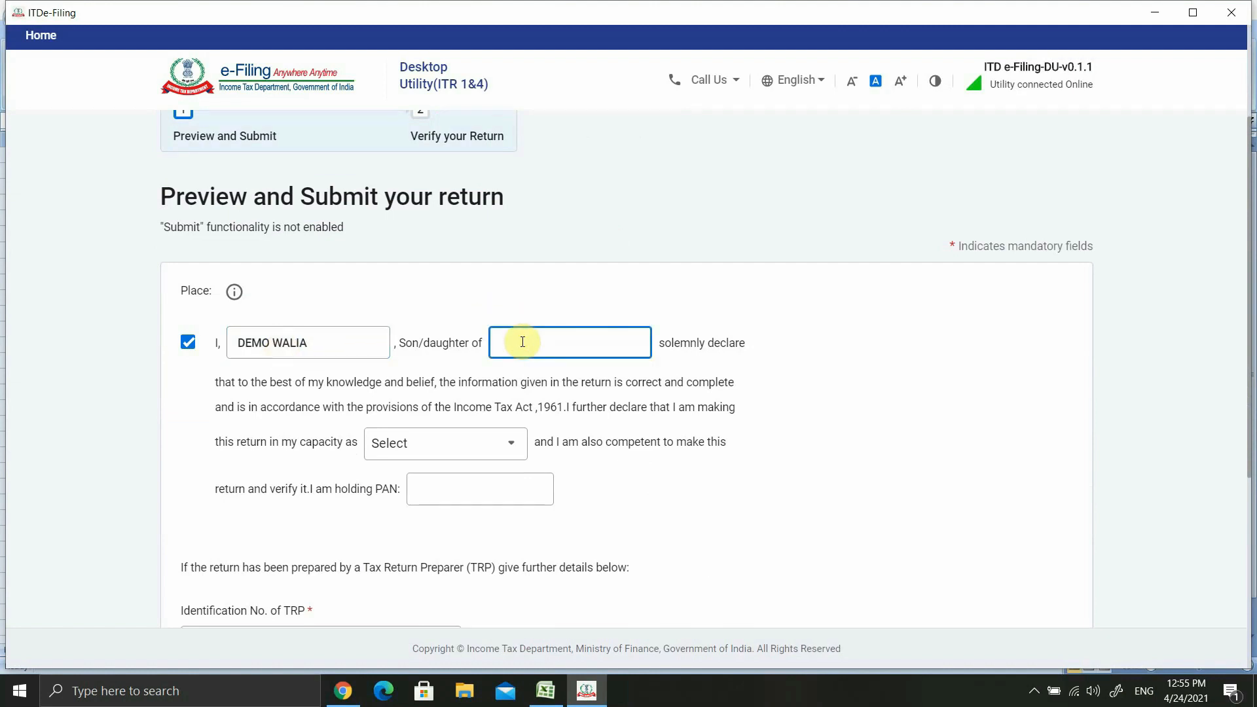
text(uncle walia)
click(510, 444)
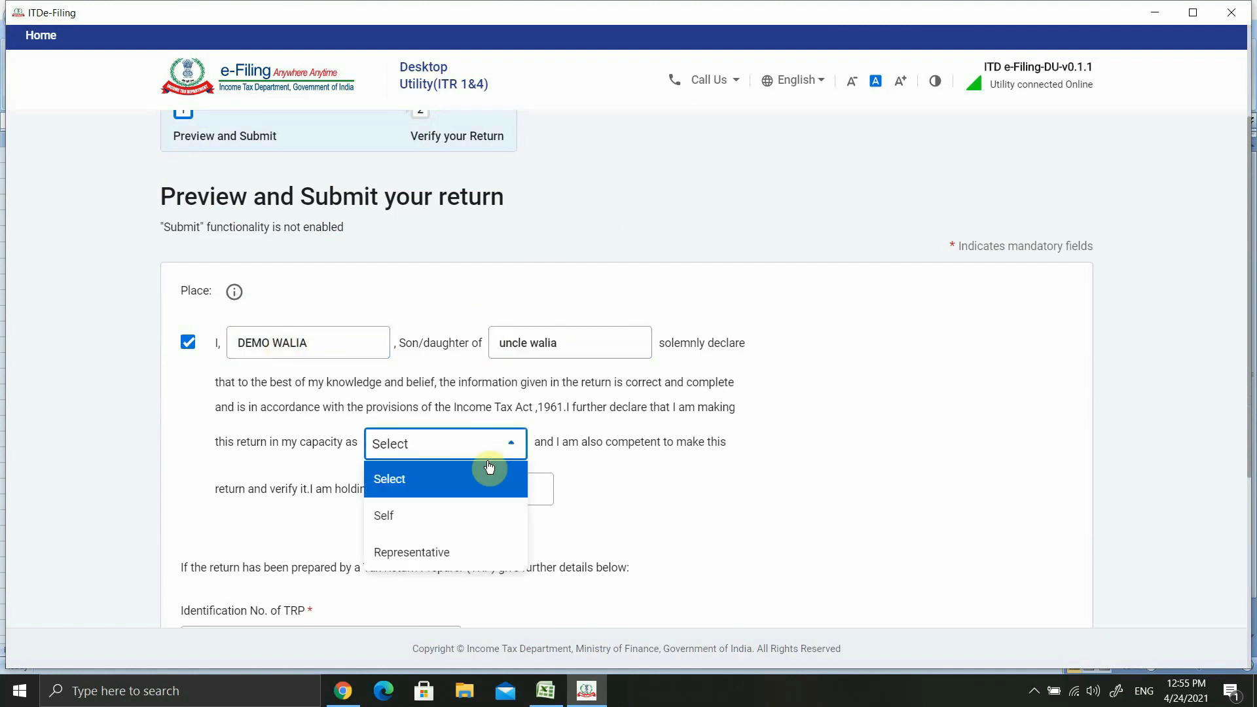
click(391, 518)
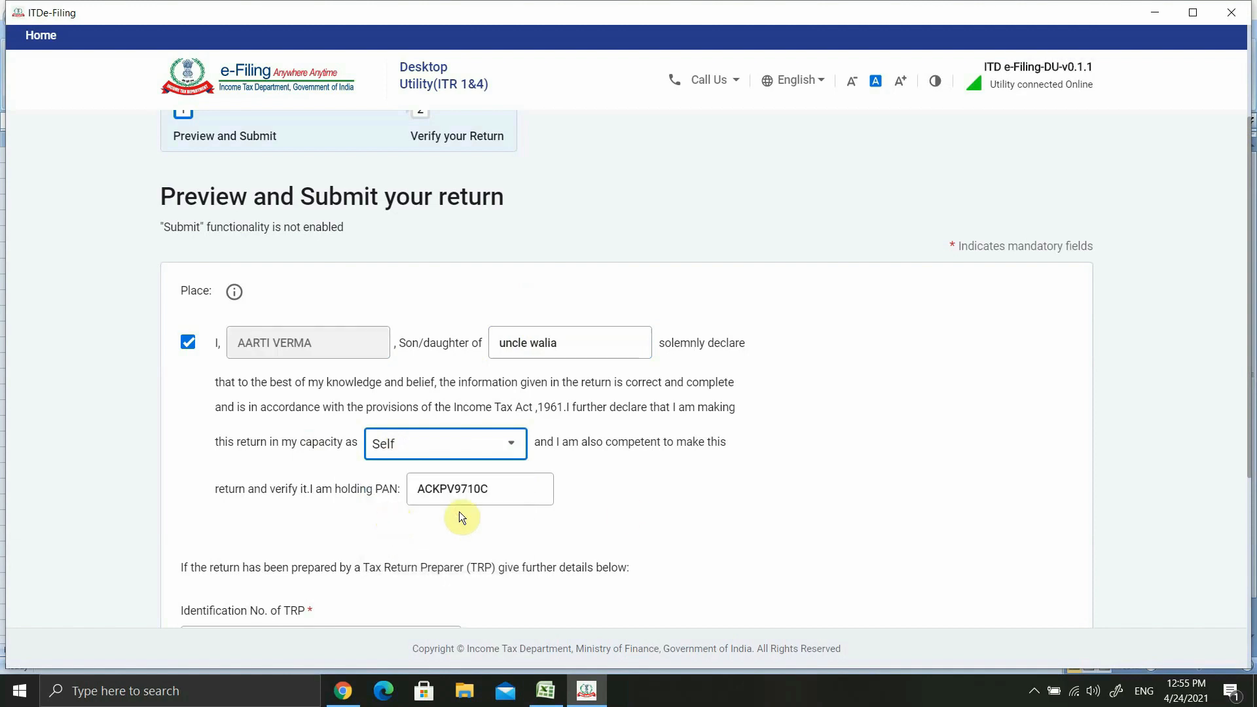
- Leave the Tax Return Preparer details blank and proceed to the return preview
scroll(645, 489, down, 2)
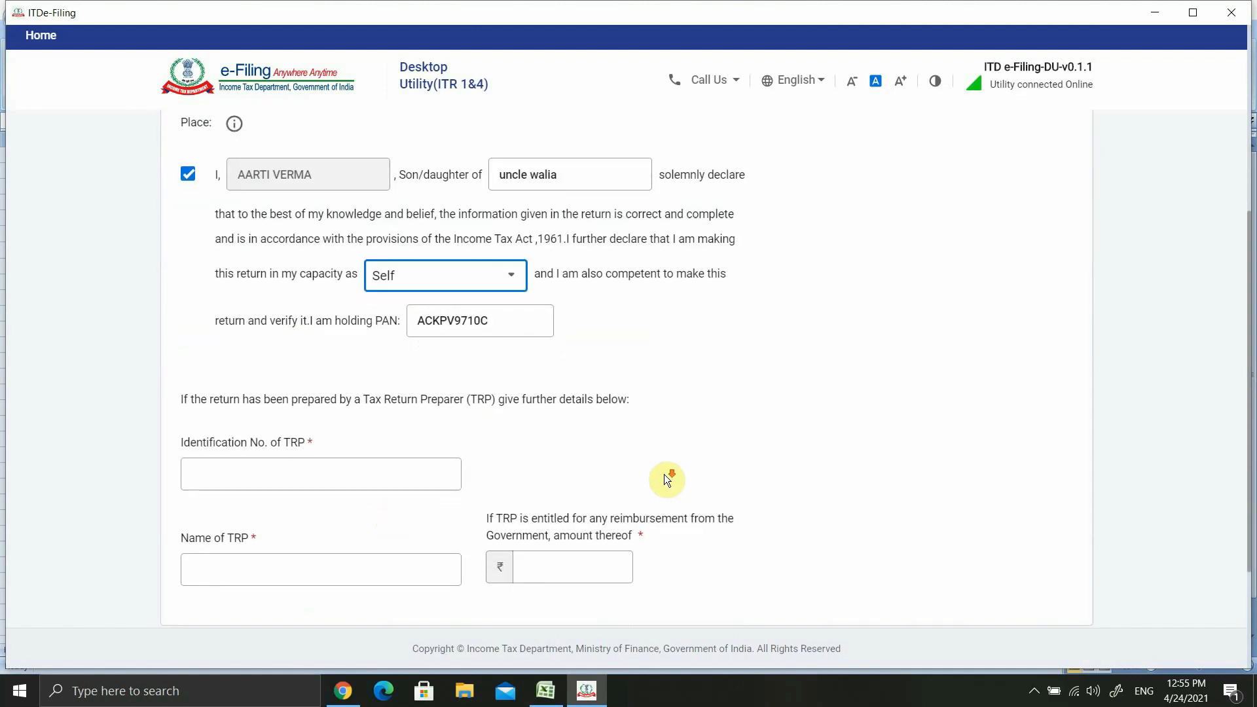
scroll(664, 474, down, 2)
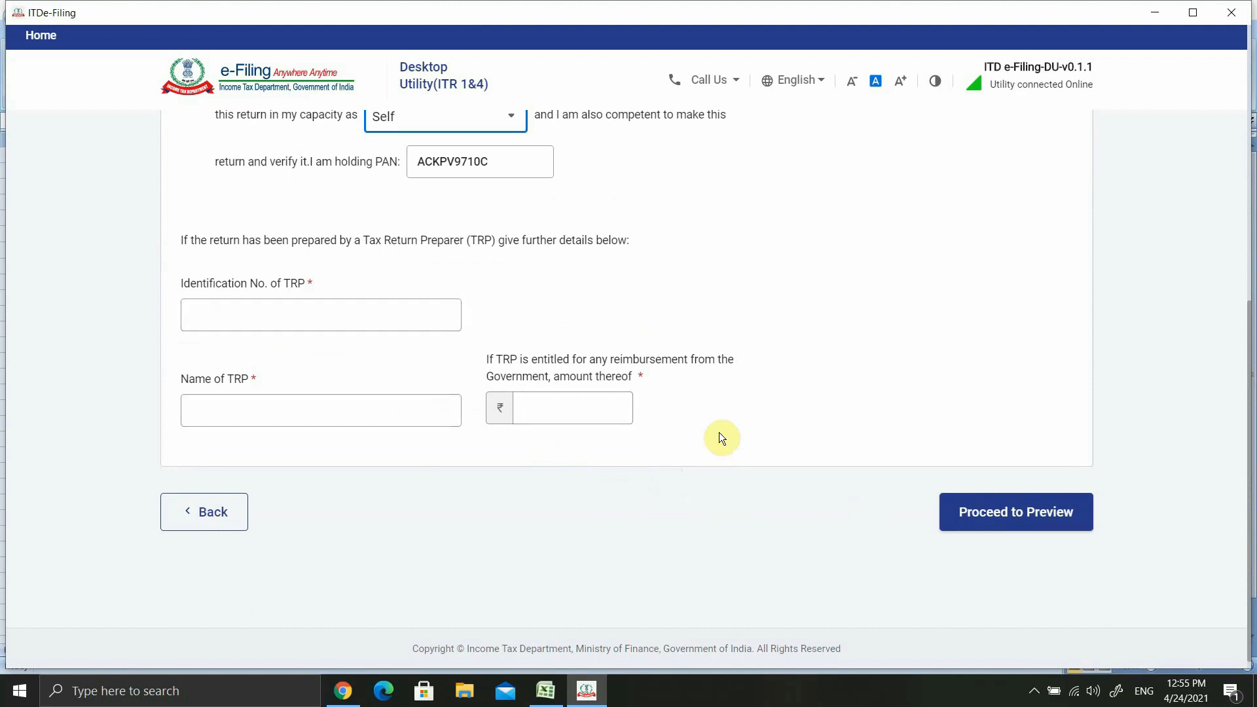
click(1013, 517)
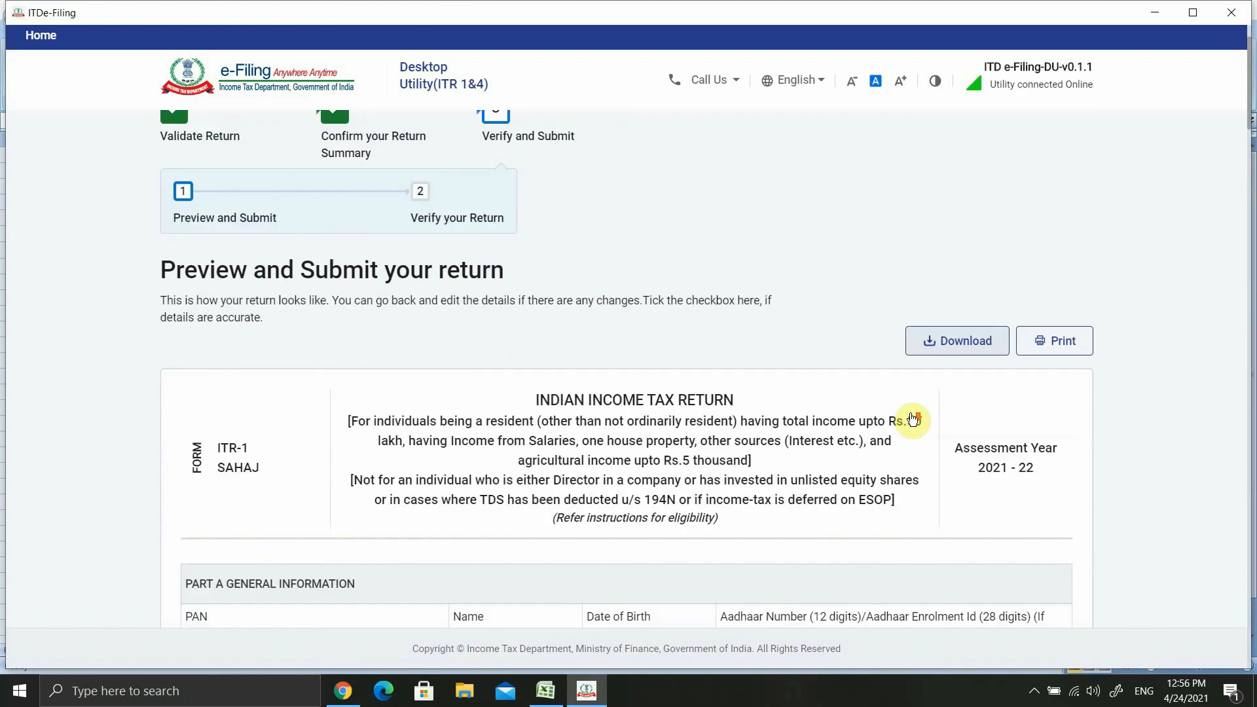
- Review the previewed ITR-1 form from general information through deductions, tax details and verification, and proceed to validation
scroll(914, 419, down, 3)
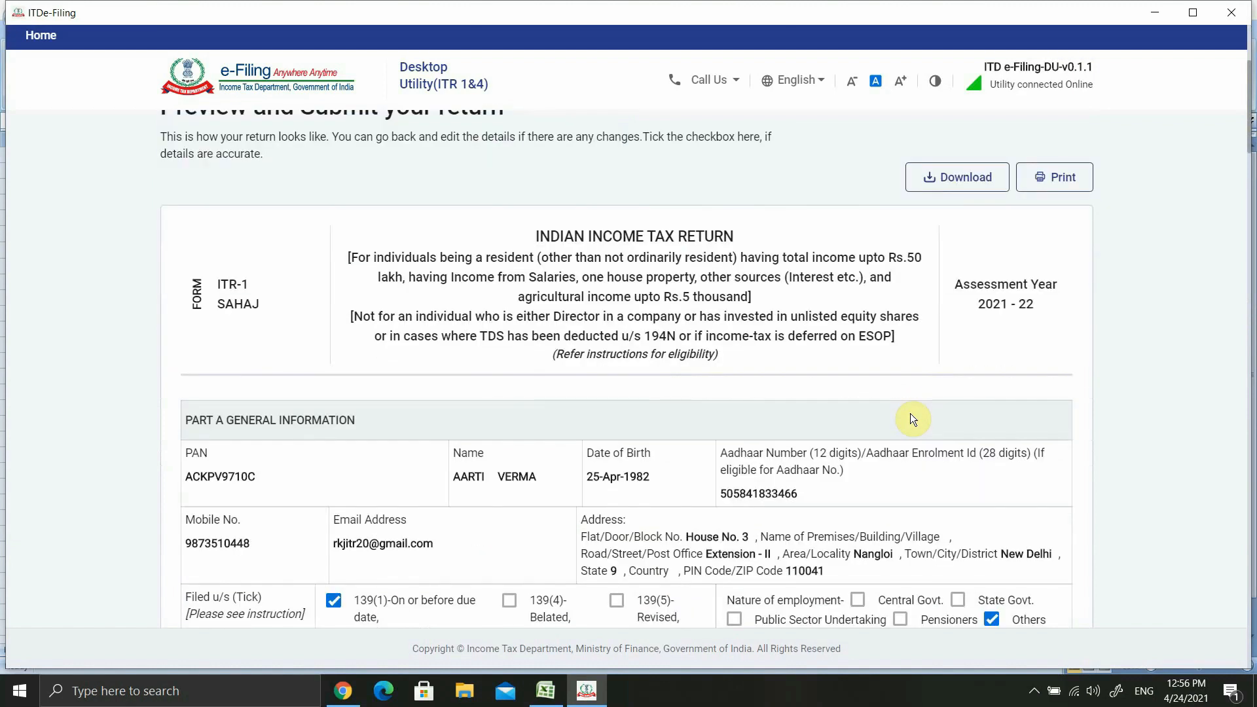
scroll(913, 419, down, 6)
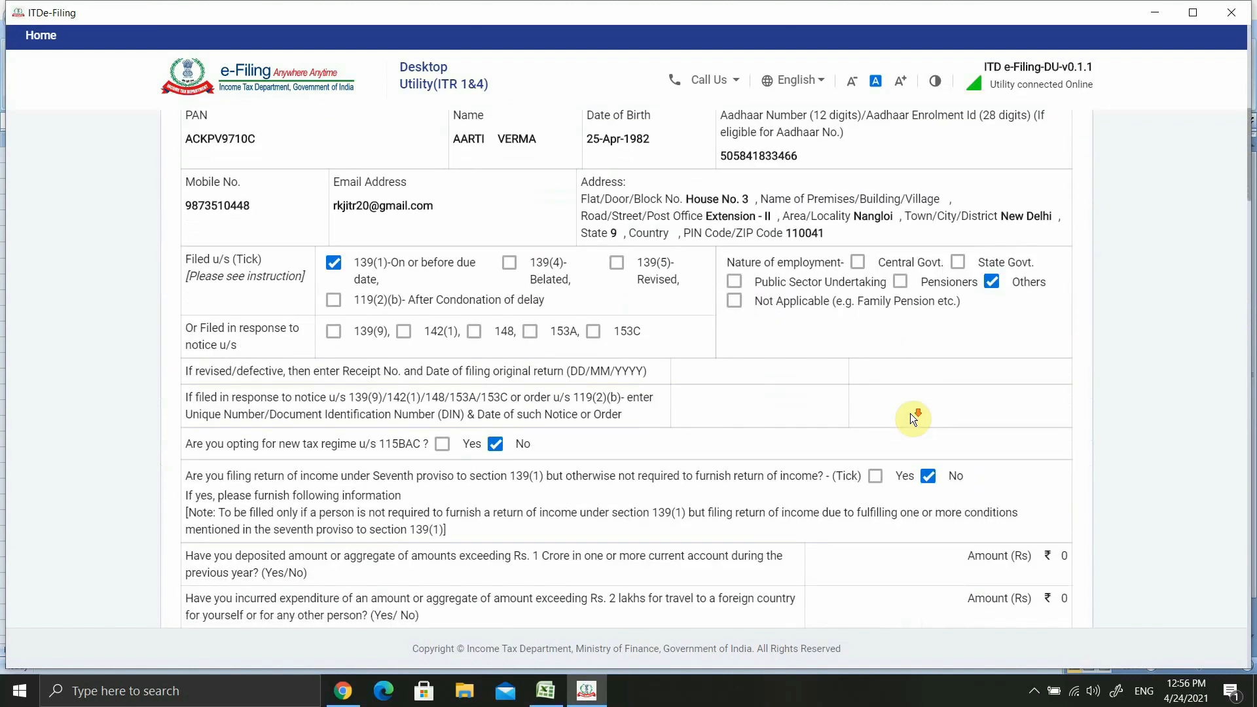
scroll(913, 418, down, 5)
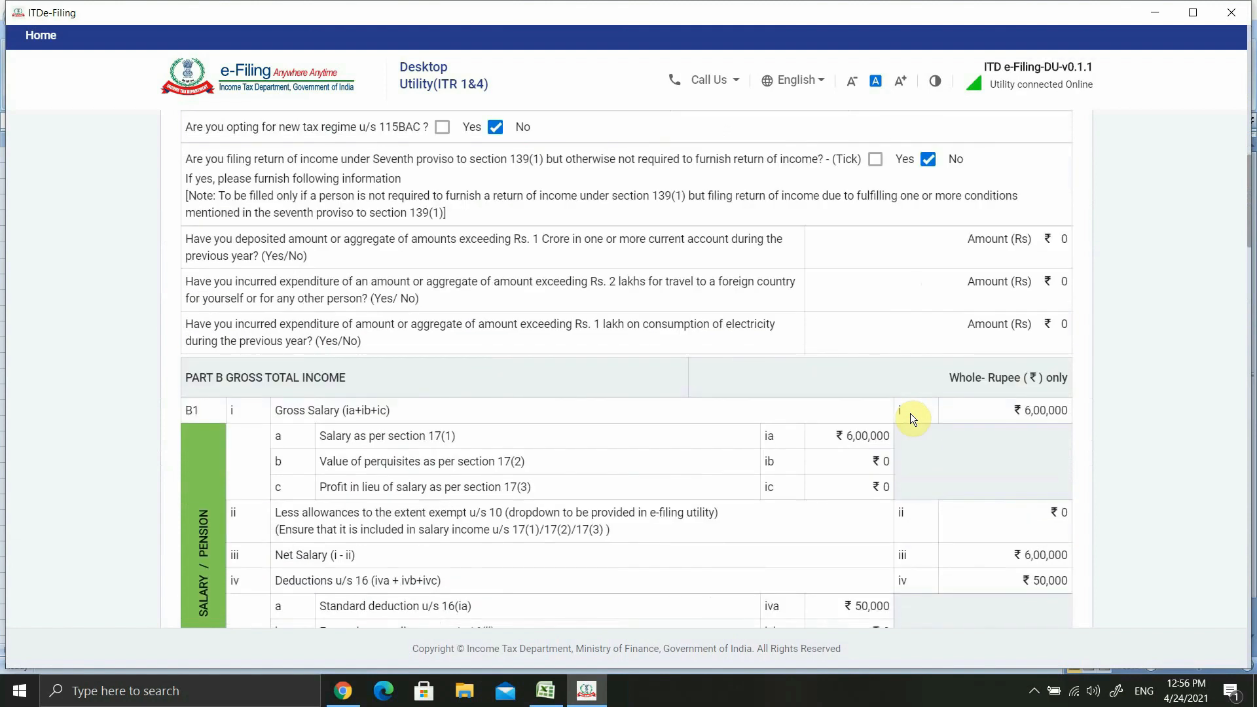
scroll(913, 419, down, 20)
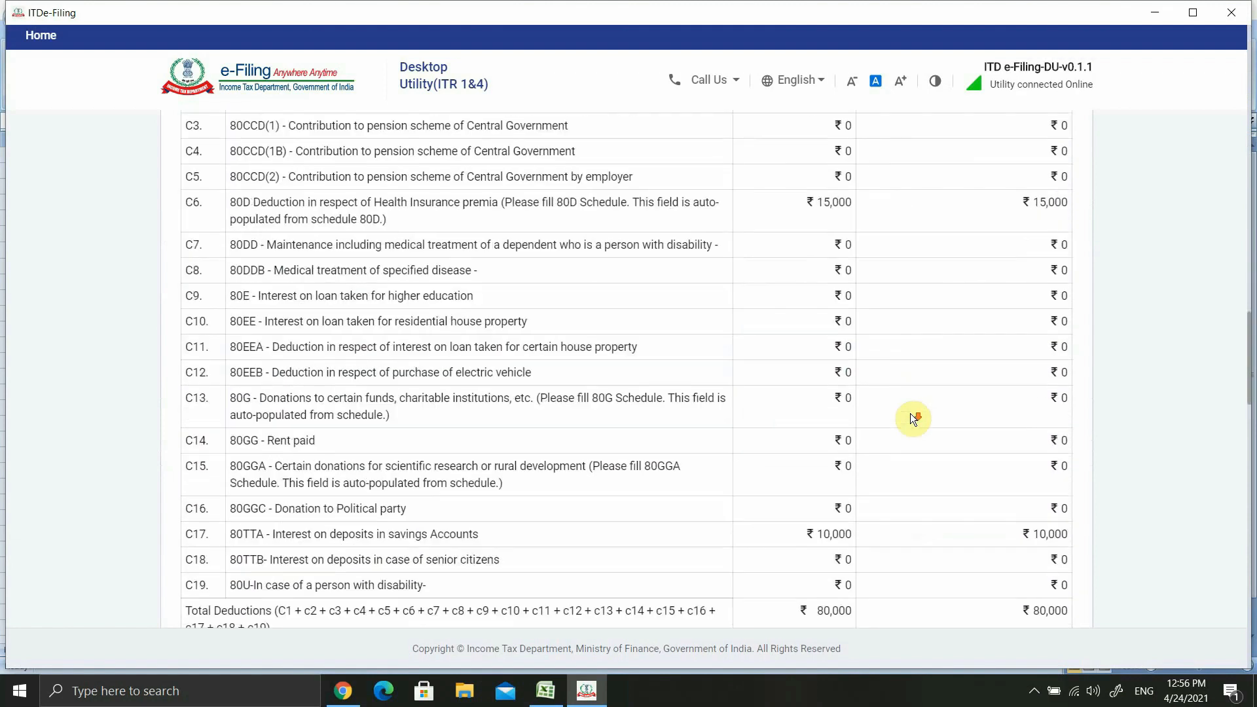
scroll(913, 418, down, 20)
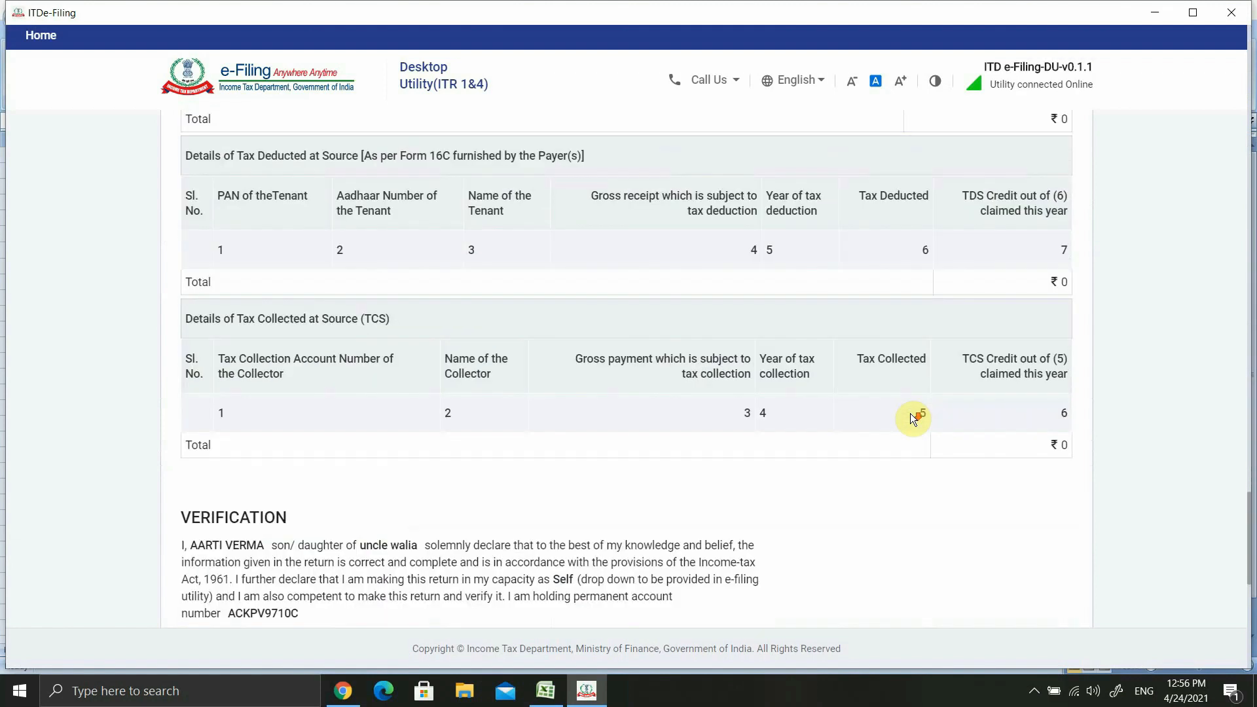
scroll(914, 418, down, 5)
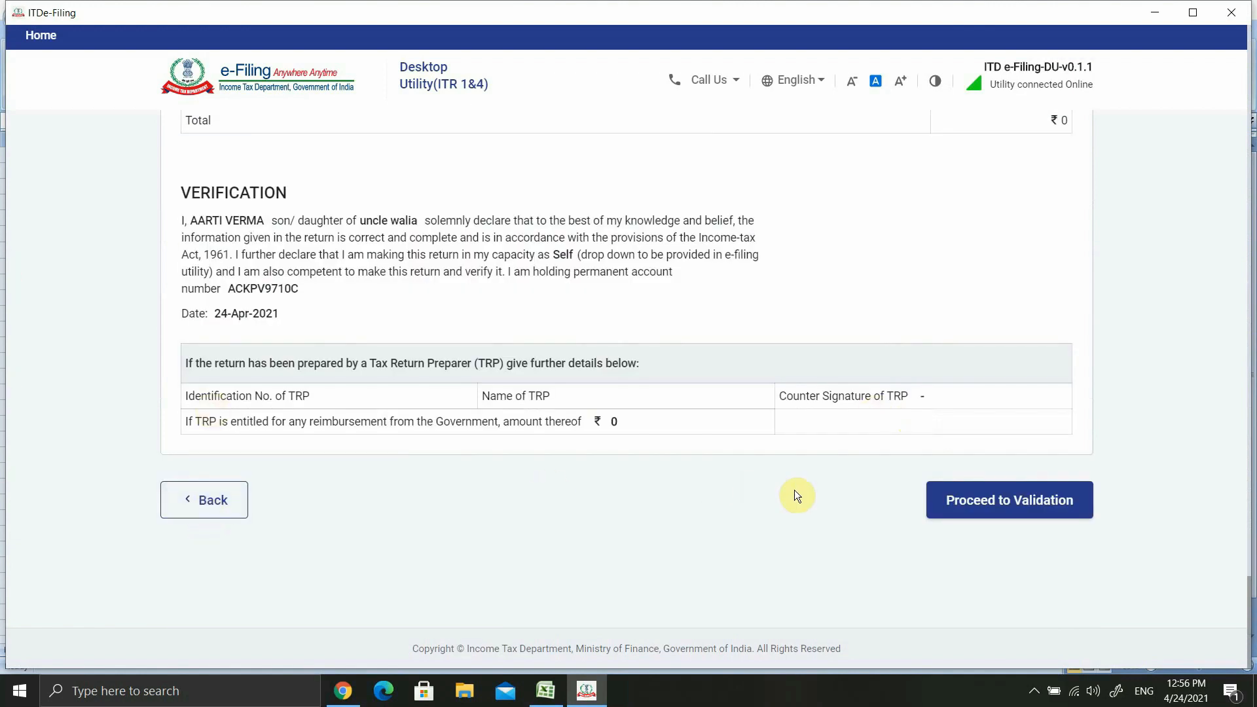
scroll(794, 490, up, 10)
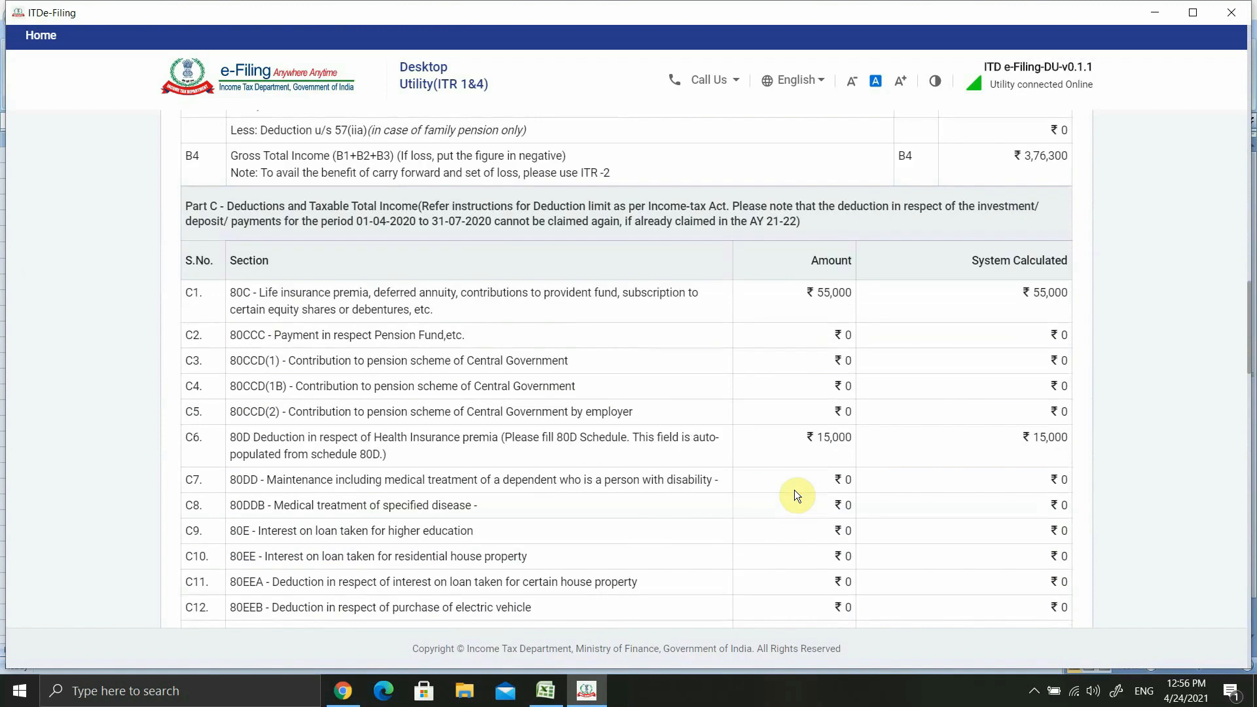
scroll(795, 490, up, 20)
scroll(795, 490, down, 20)
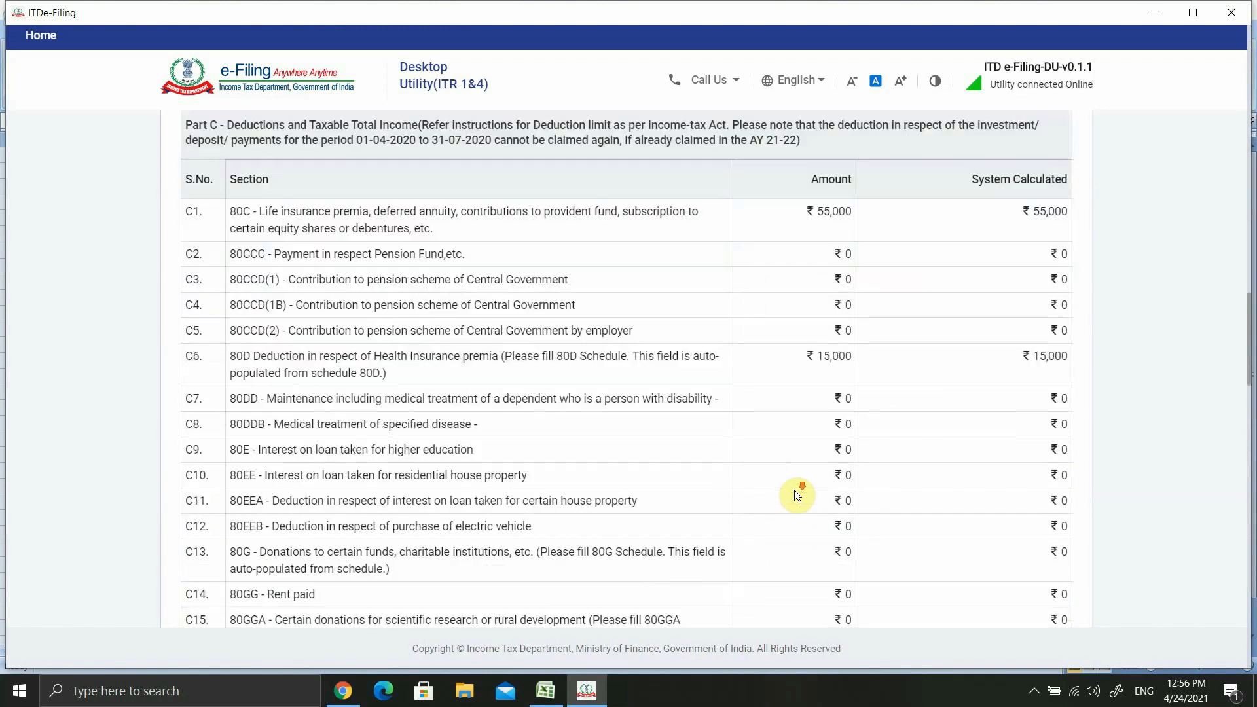
scroll(795, 490, down, 20)
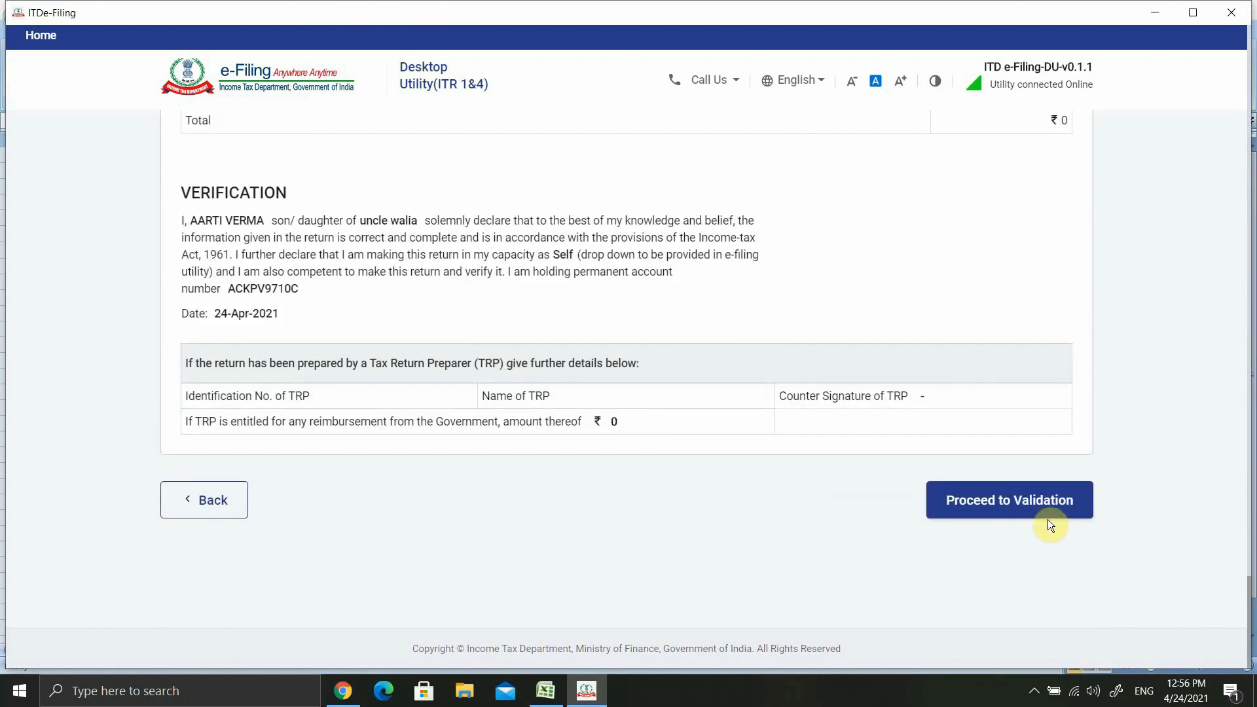
click(978, 501)
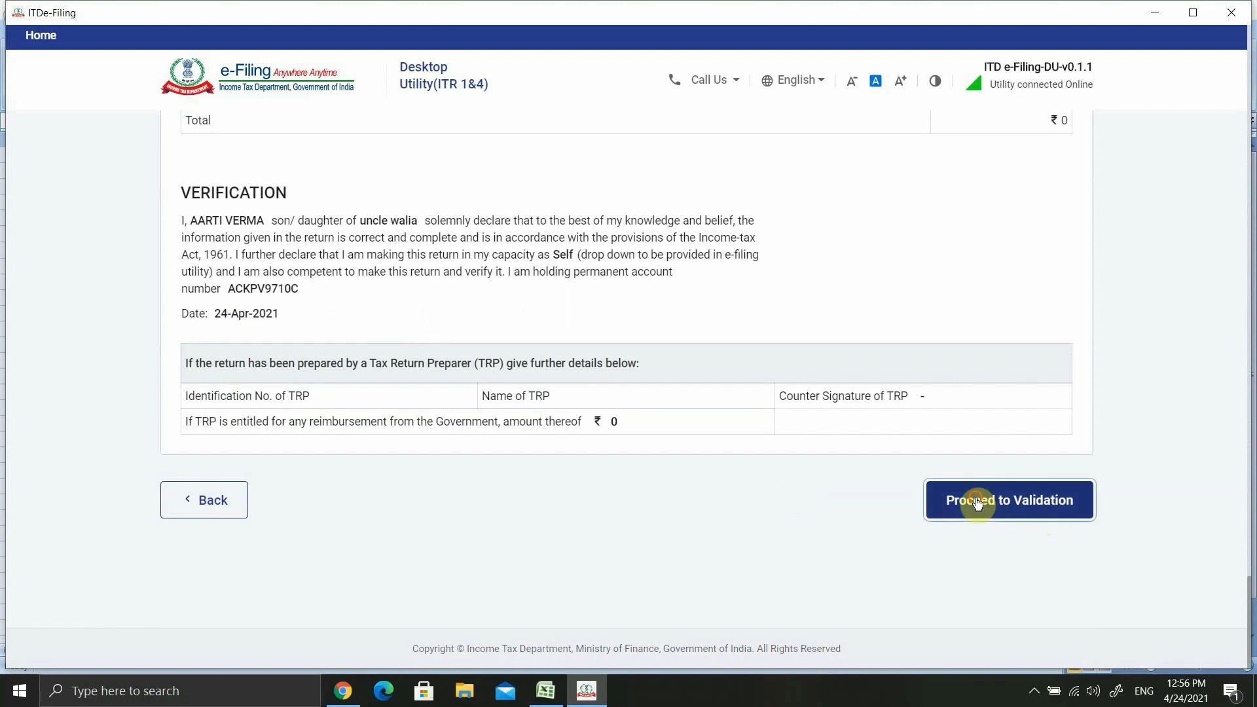